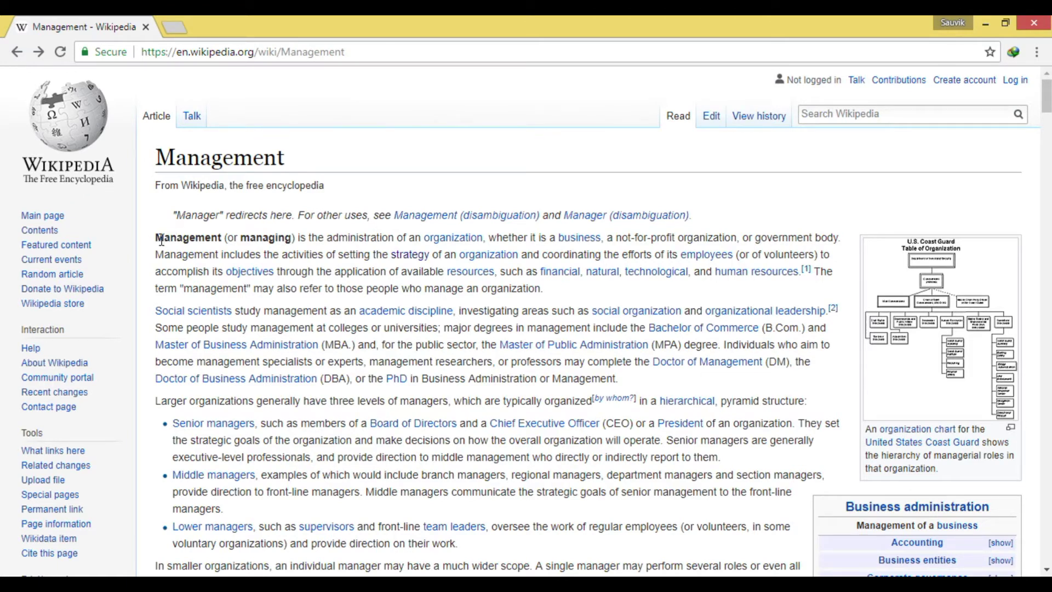
Copy the opening paragraph of the Wikipedia Management article and paste it into the blank Microsoft Word document
left_click_drag(156, 237, 556, 294)
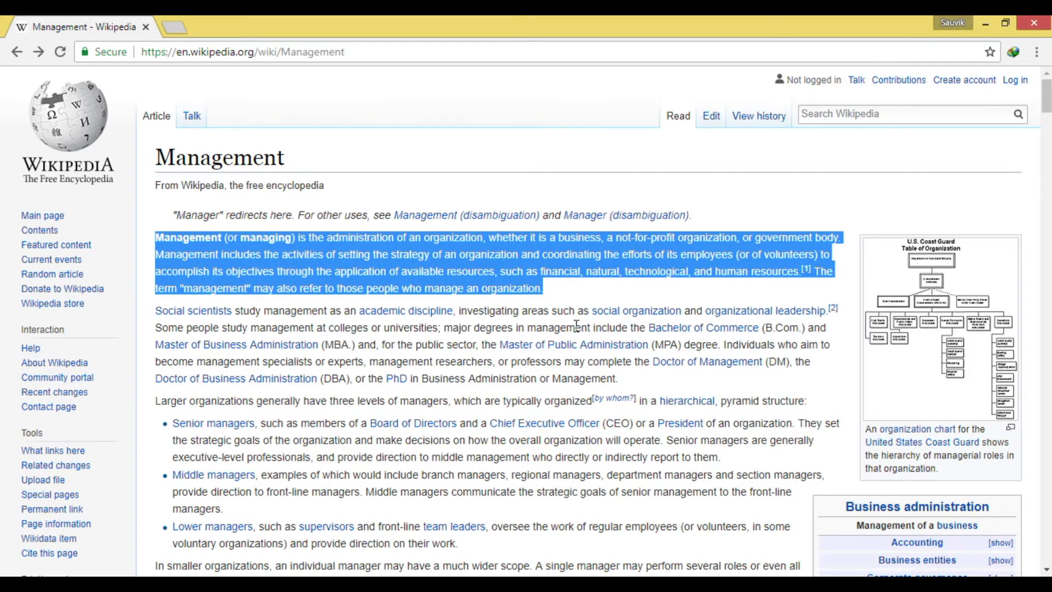
key("ctrl+c")
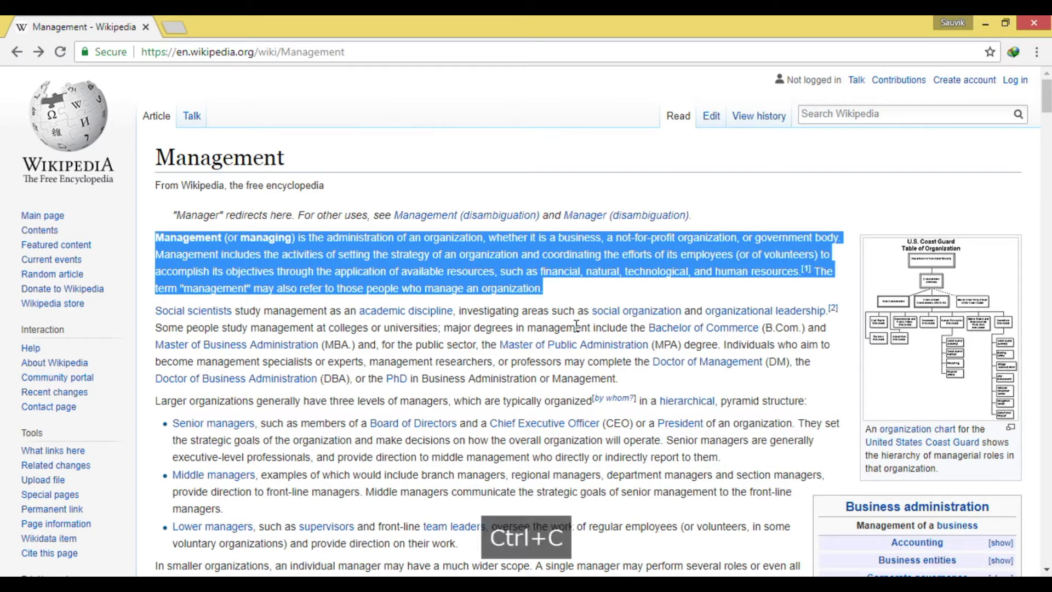
key("alt+Tab")
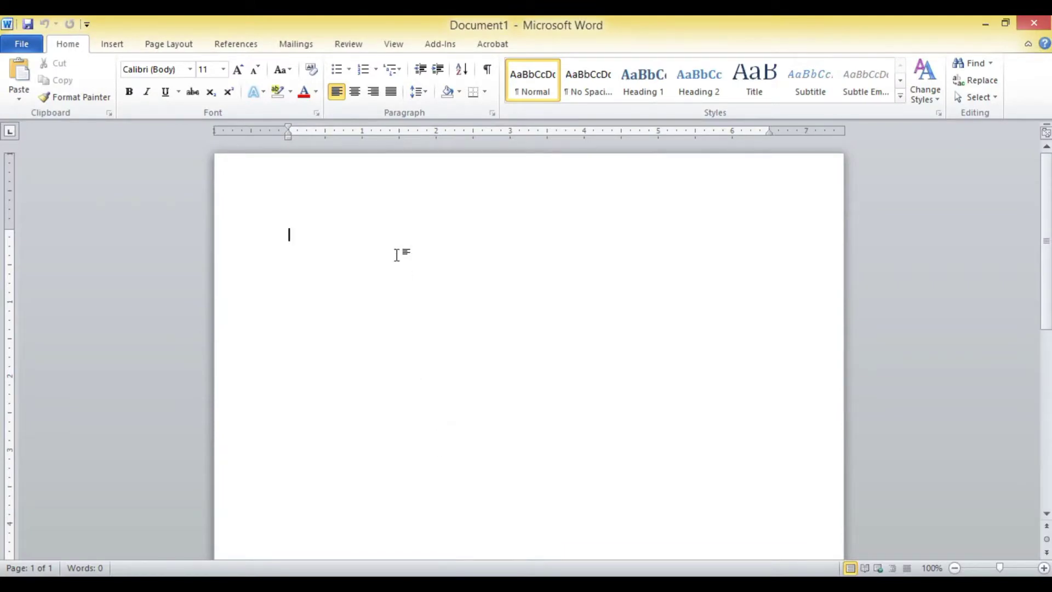
key("ctrl+v")
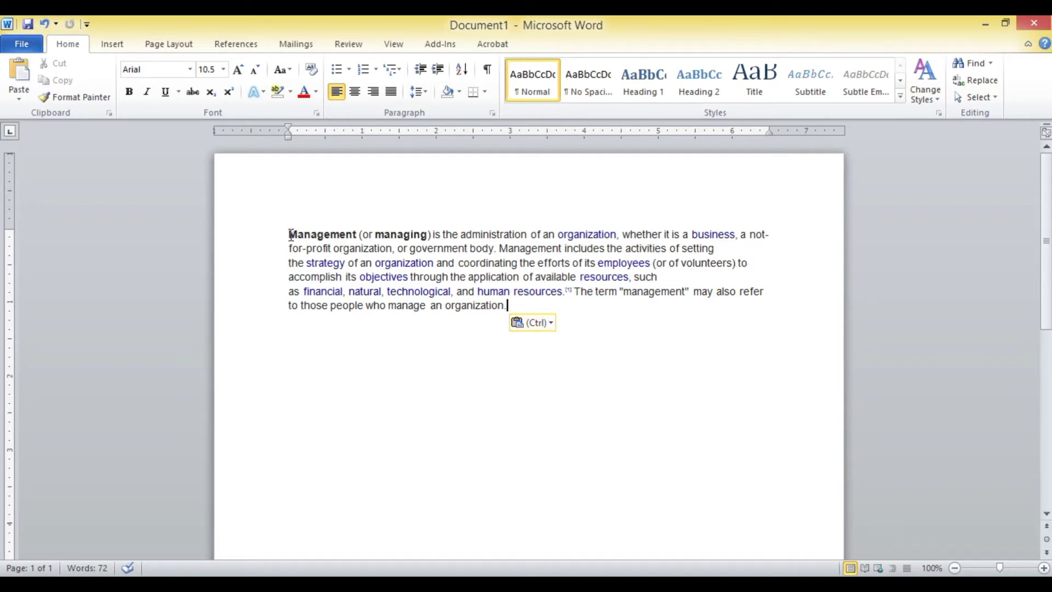
Change the paste option of the pasted paragraph to keep text only, removing its links and source formatting
left_click_drag(291, 235, 534, 327)
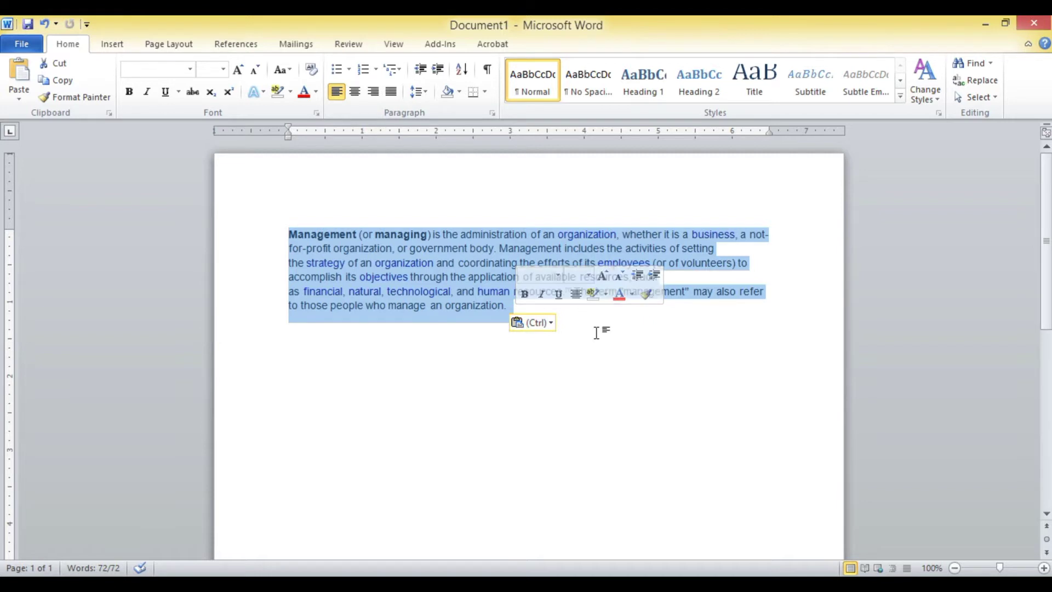
left_click(604, 328)
left_click(546, 327)
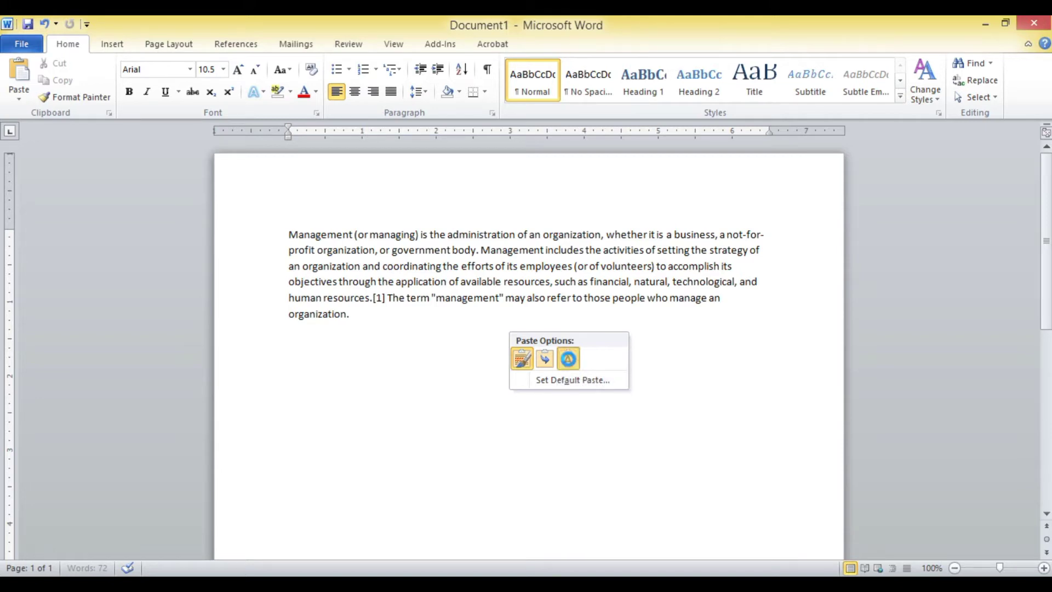
left_click(569, 363)
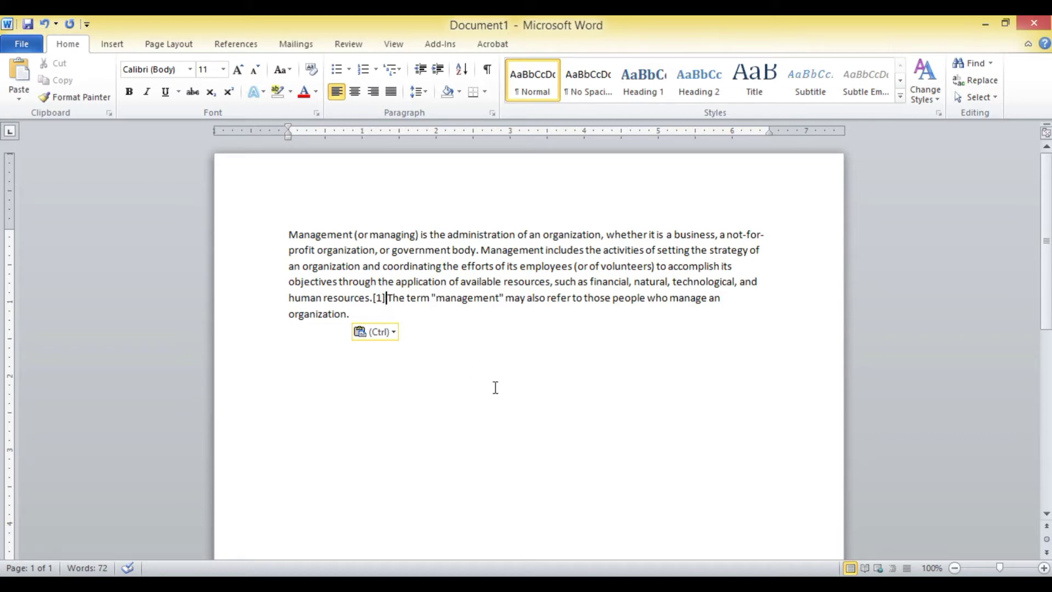
Delete the [1] citation marker after "human resources." in the paragraph
key("BackSpace")
key("BackSpace")
key("BackSpace")
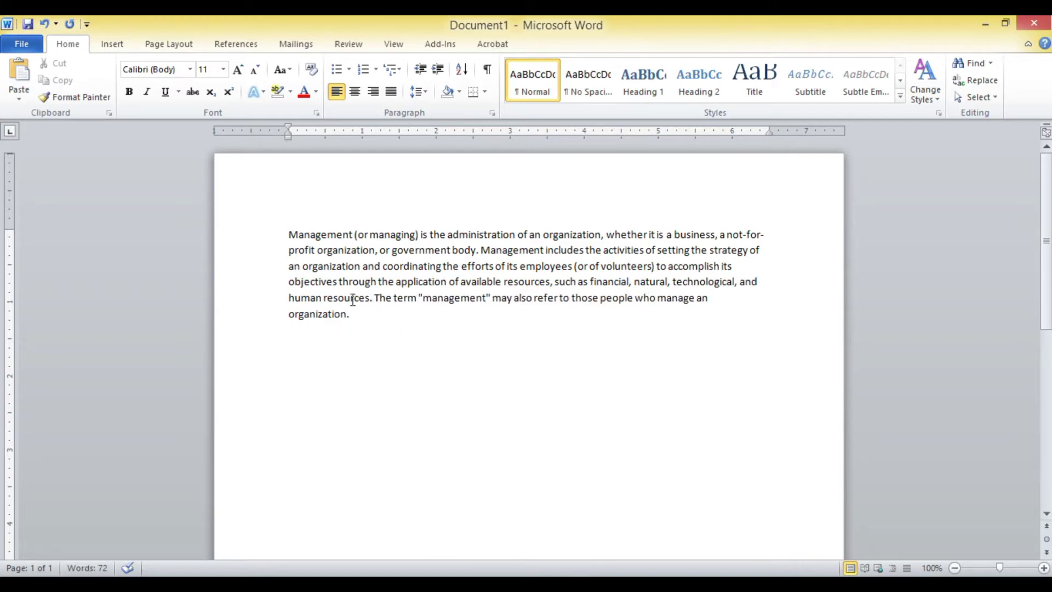
Select all the text in the document and delete it
left_click_drag(287, 237, 364, 313)
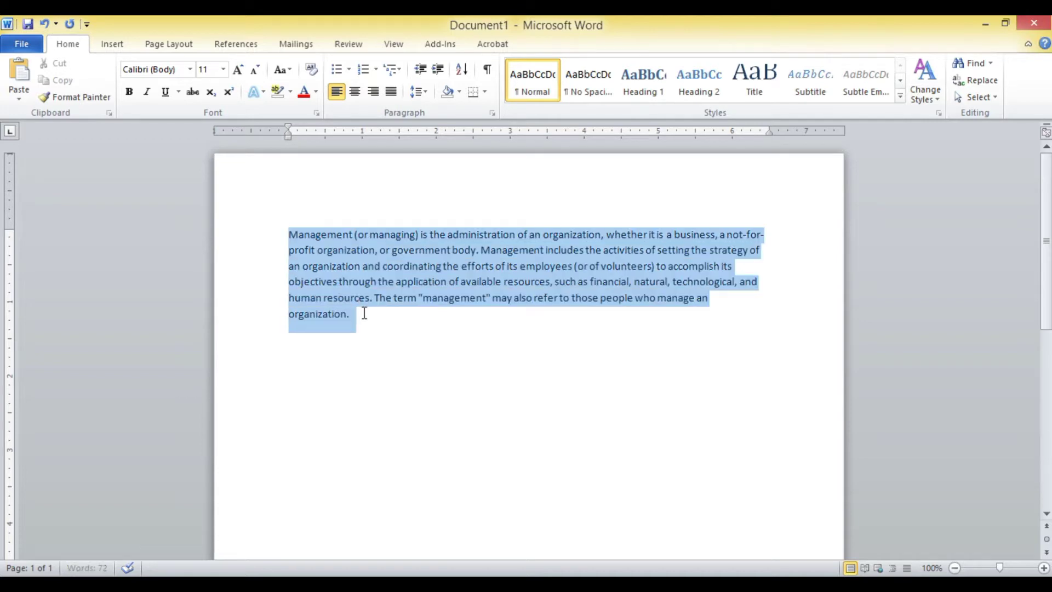
left_click(525, 309)
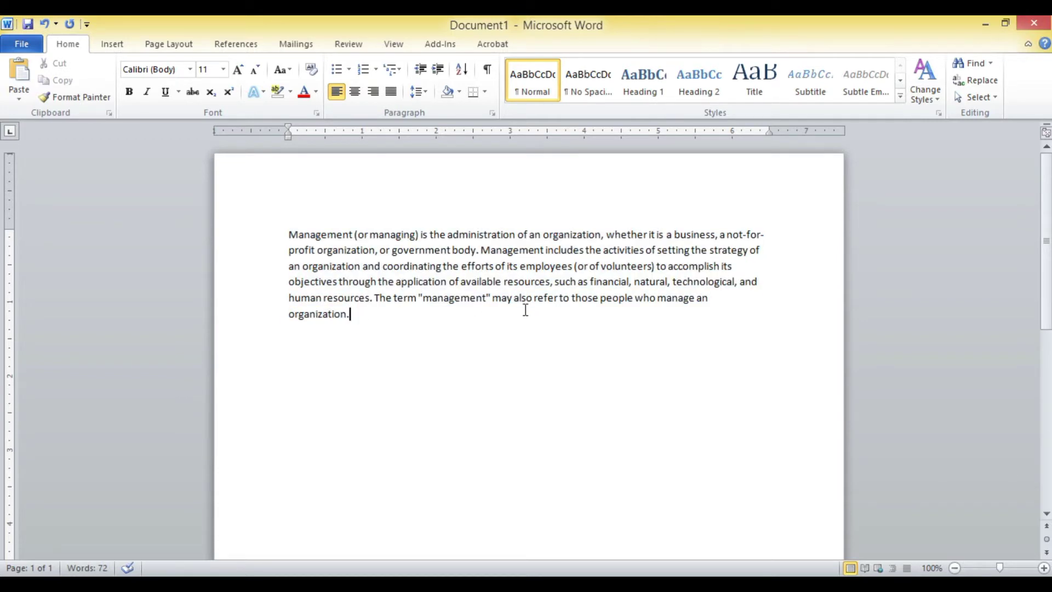
key("ctrl+a")
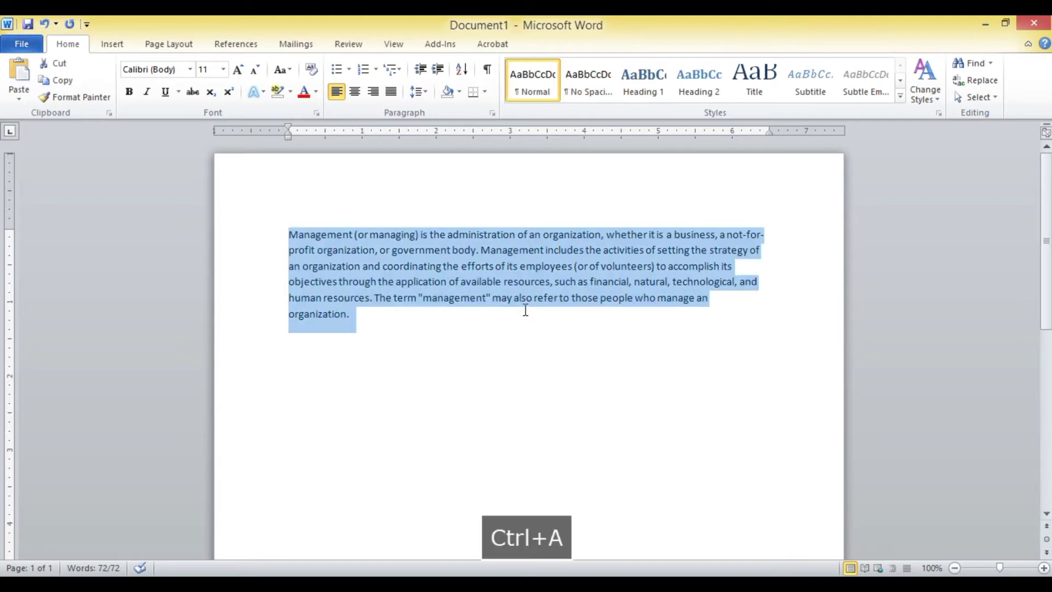
key("BackSpace")
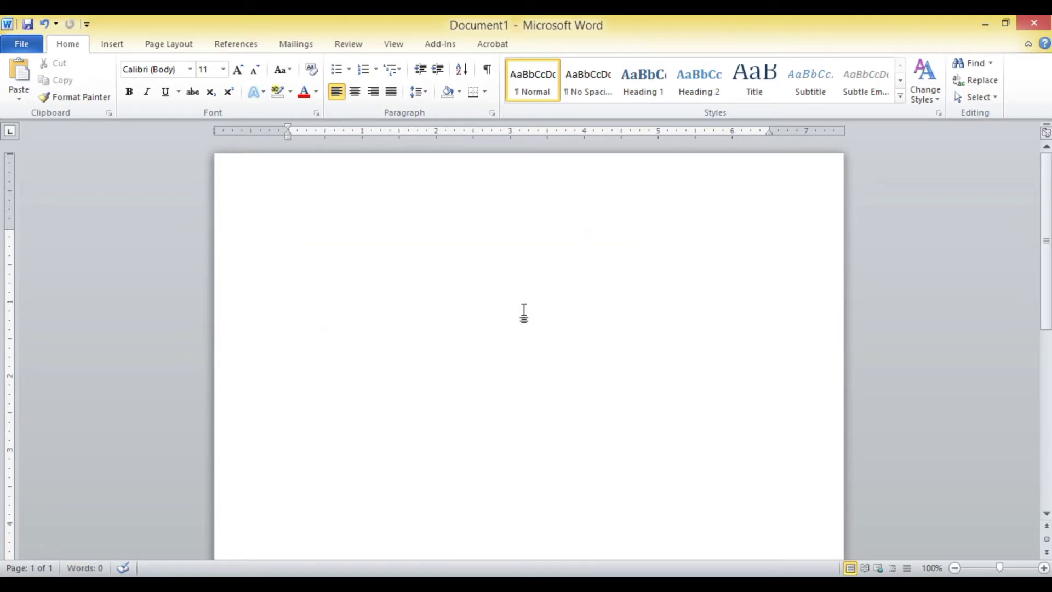
Search Windows for "notepad" and open Notepad
key("super+s")
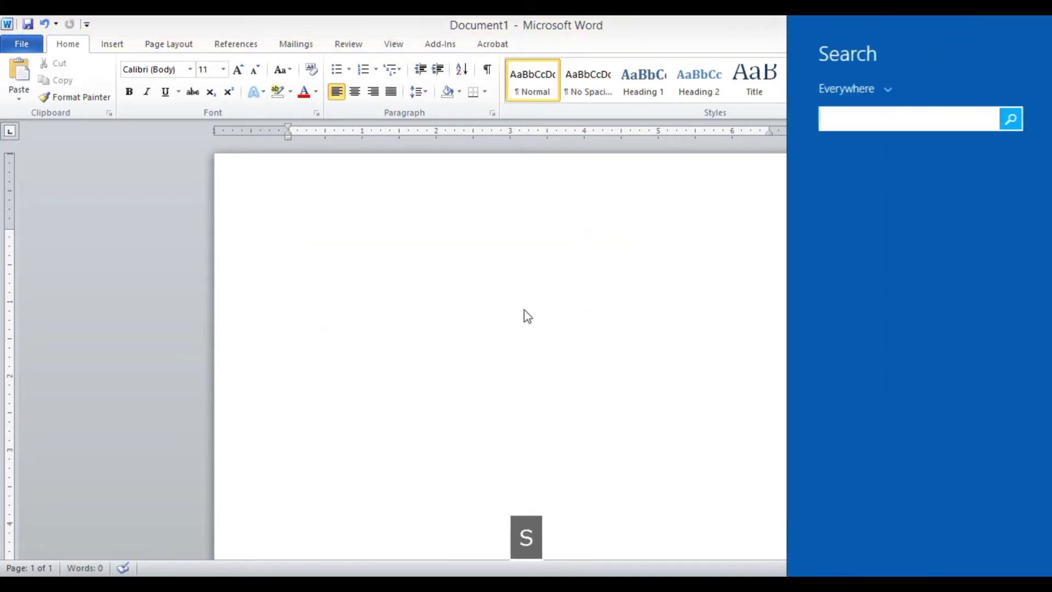
type("notepa")
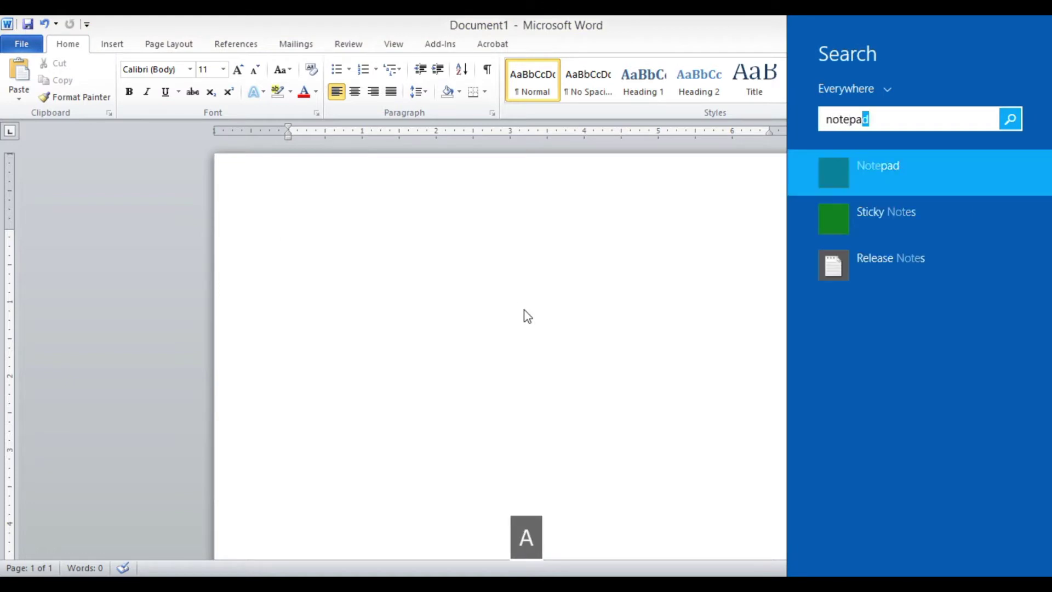
type("d")
key("Return")
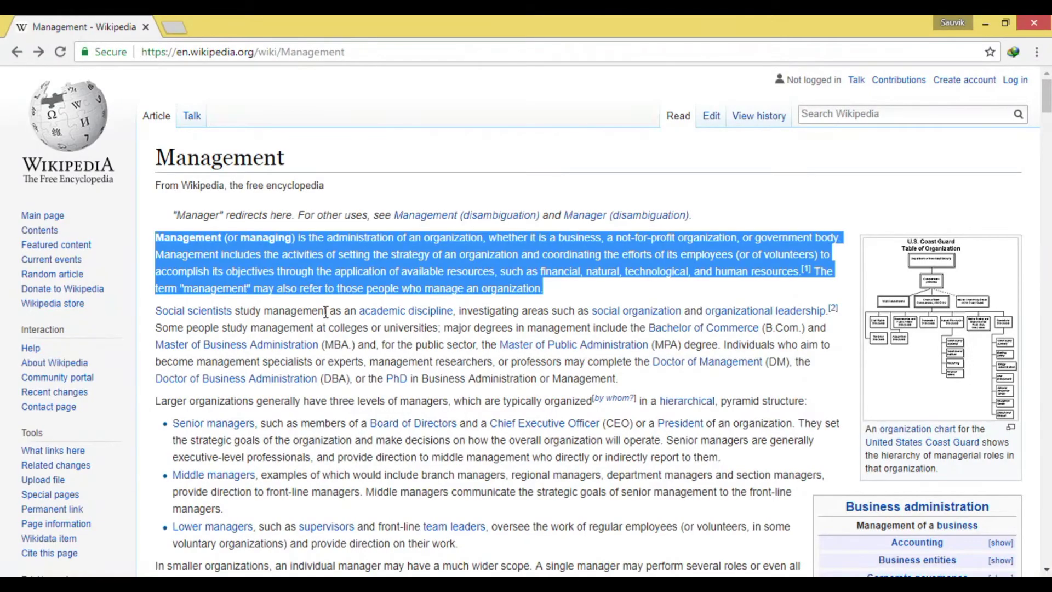
Copy the opening paragraph of the Wikipedia Management article, cancel the IDM download dialog, and paste the text into the empty Notepad window
left_click(327, 313)
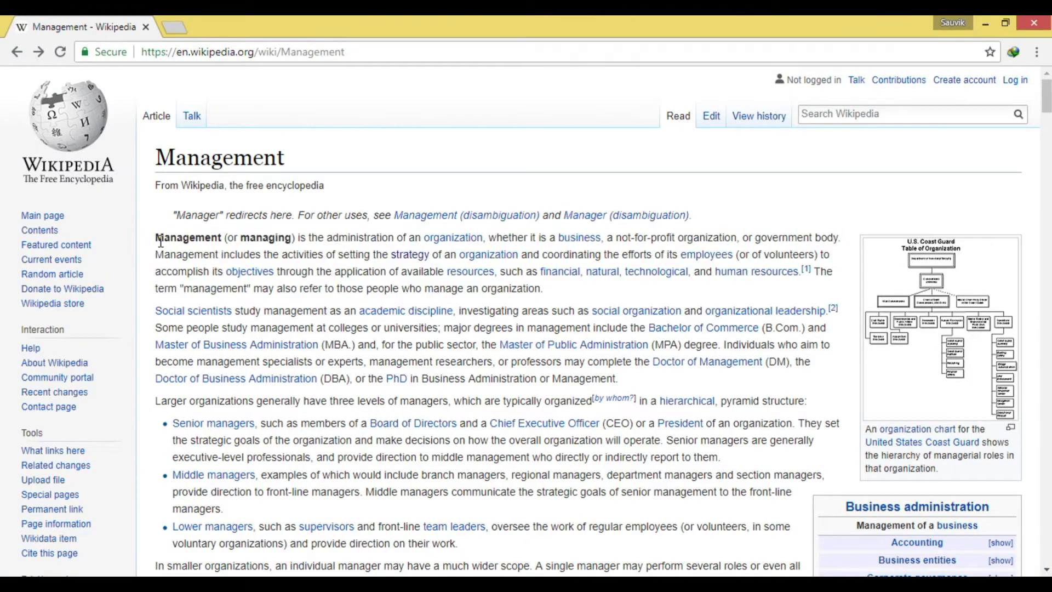
mouse_move(156, 237)
left_mouse_down()
mouse_move(543, 289)
mouse_move(158, 236)
left_mouse_up()
left_click(556, 299)
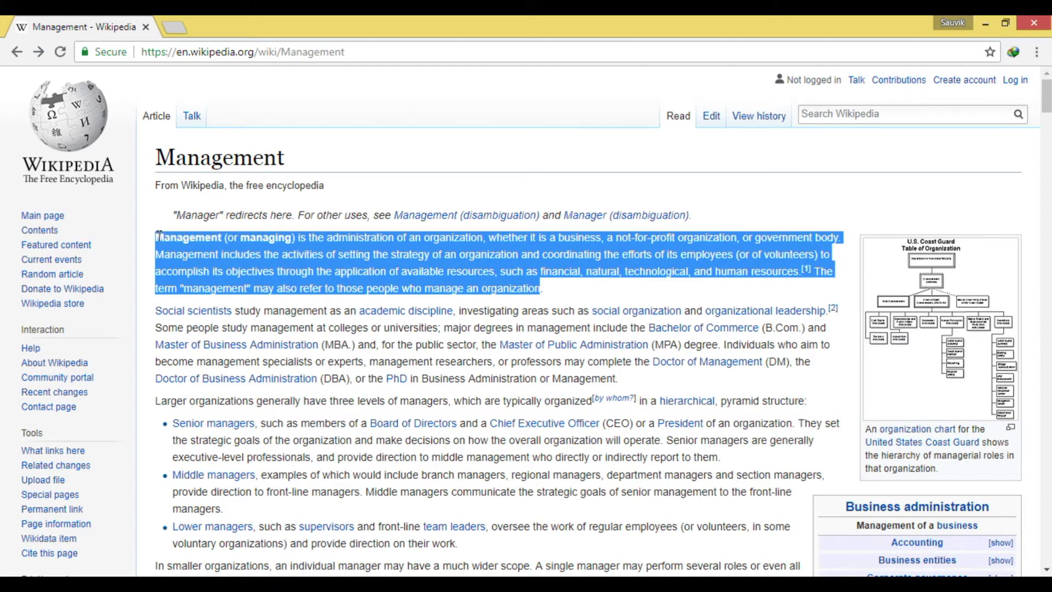
key("ctrl+c")
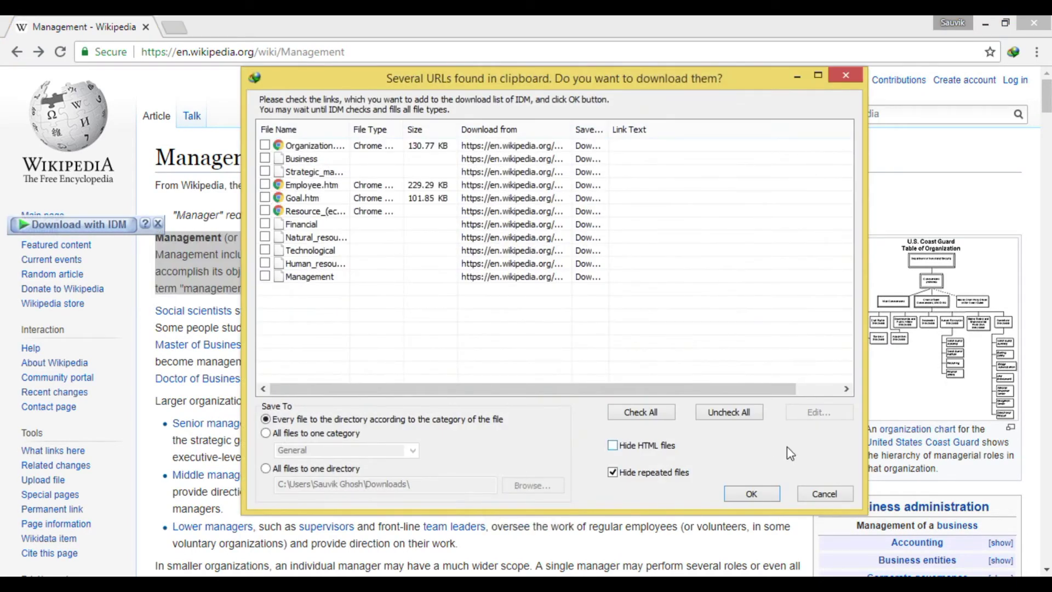
left_click(816, 494)
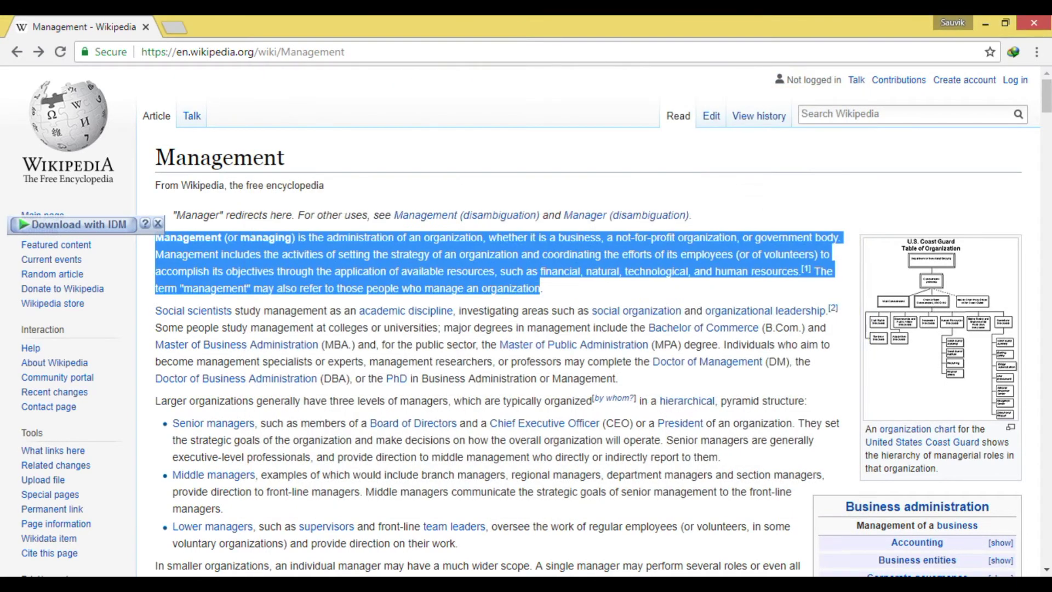
left_click(384, 587)
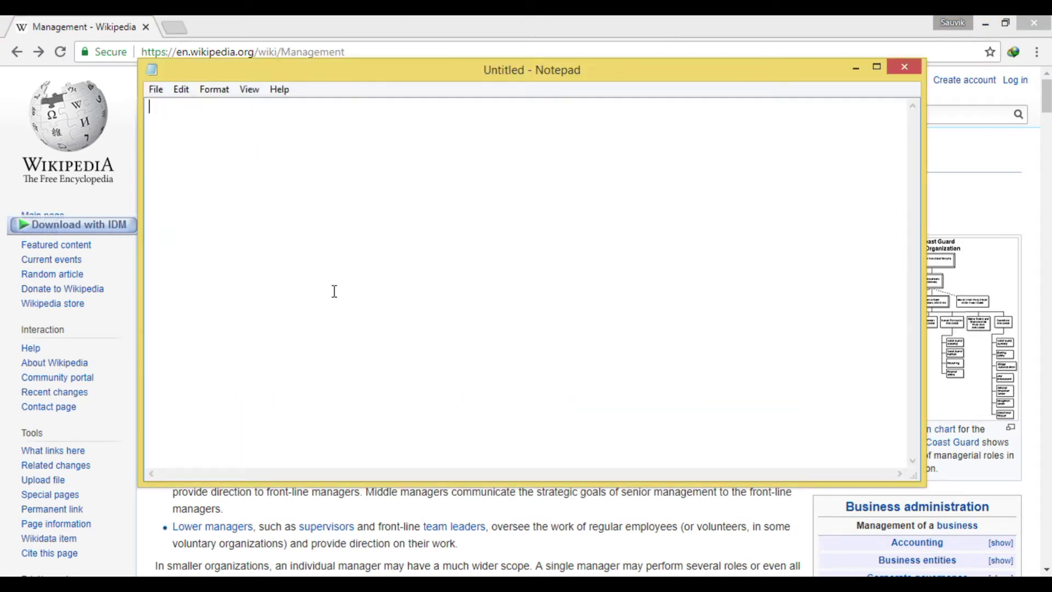
key("ctrl+v")
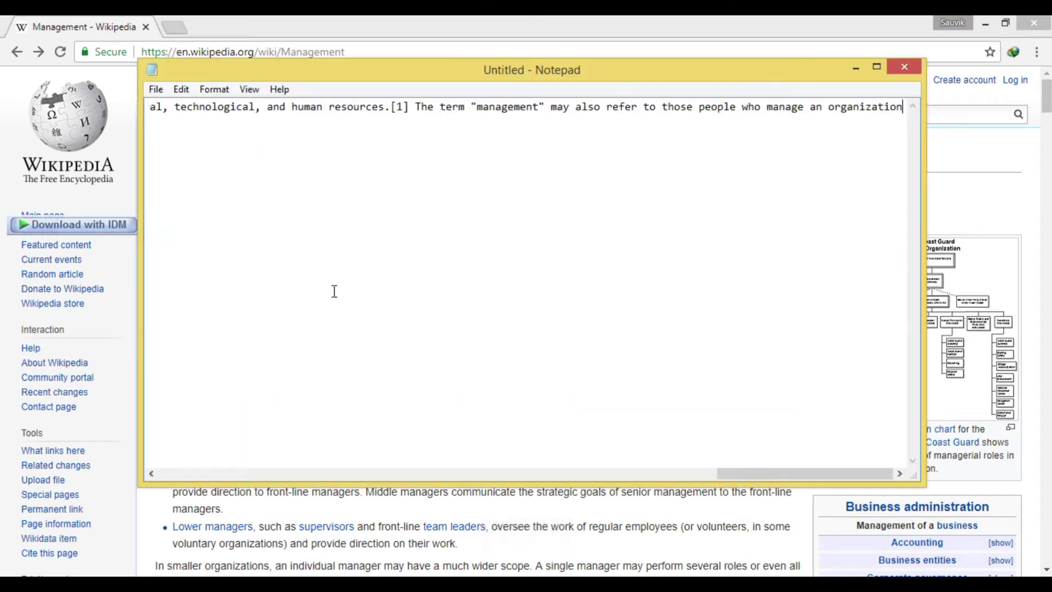
Copy all the Notepad text and paste it into the blank Word document, then minimize Notepad
key("ctrl+a")
key("ctrl+c")
left_click(329, 253)
key("ctrl+a")
key("ctrl+c")
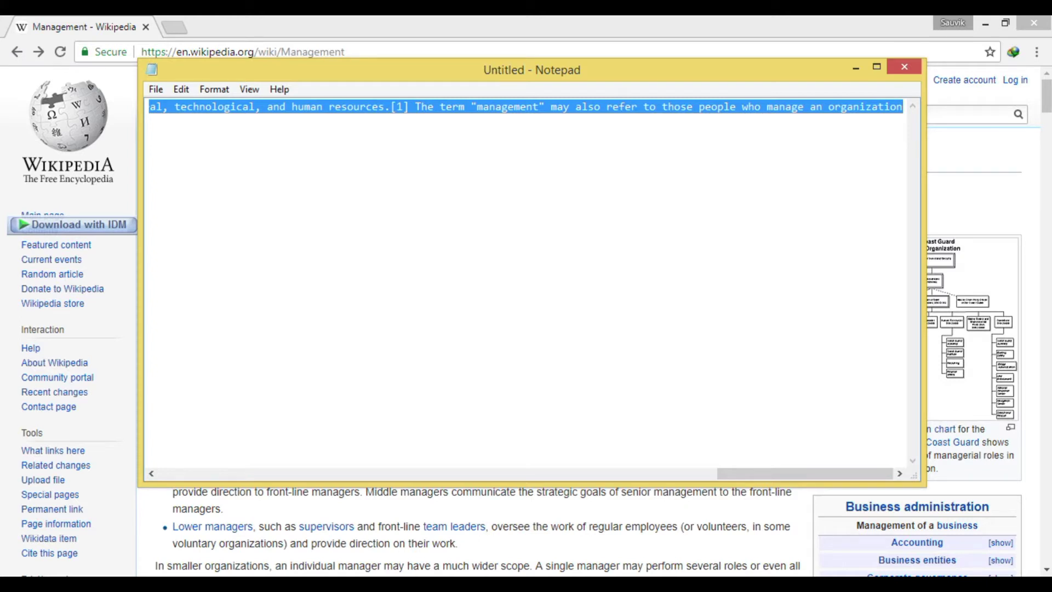
left_click(444, 507)
key("ctrl+v")
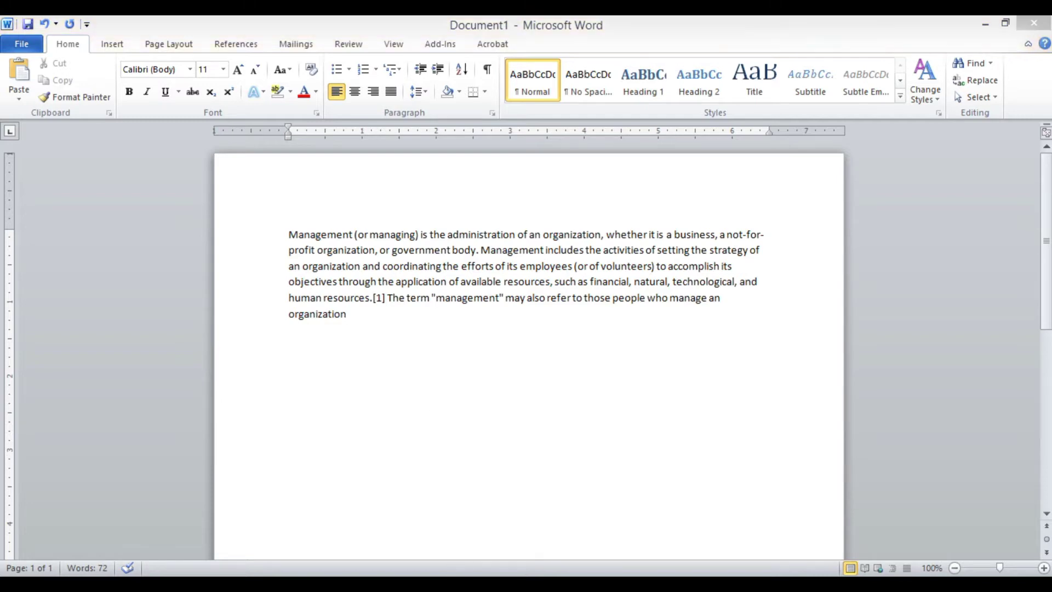
key("alt+Tab")
left_click(460, 266)
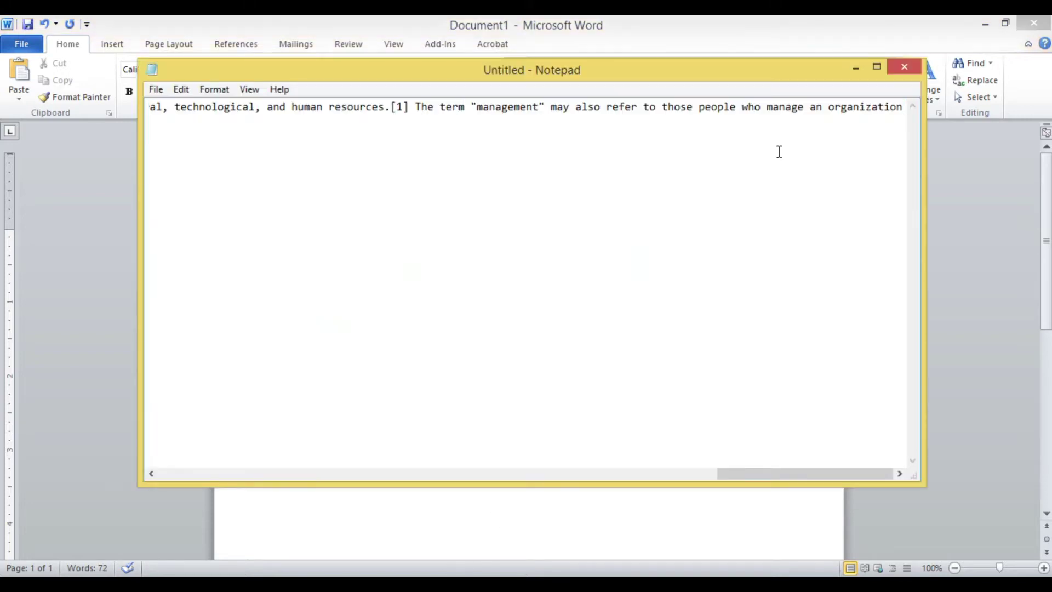
left_click(856, 67)
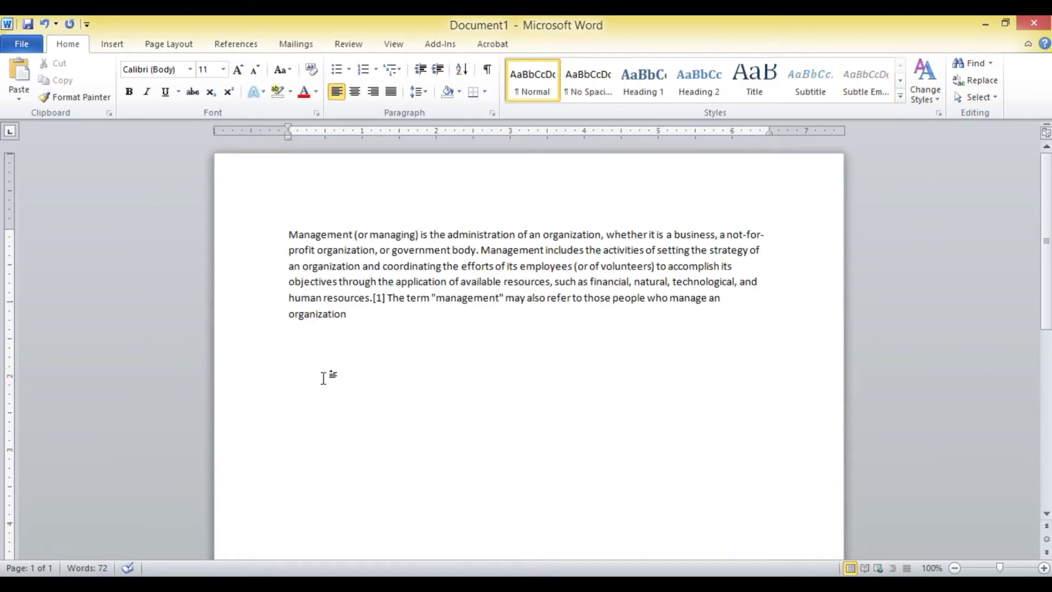
Justify the pasted paragraph and add two new lines below it
key("ctrl+j")
key("Return")
key("Return")
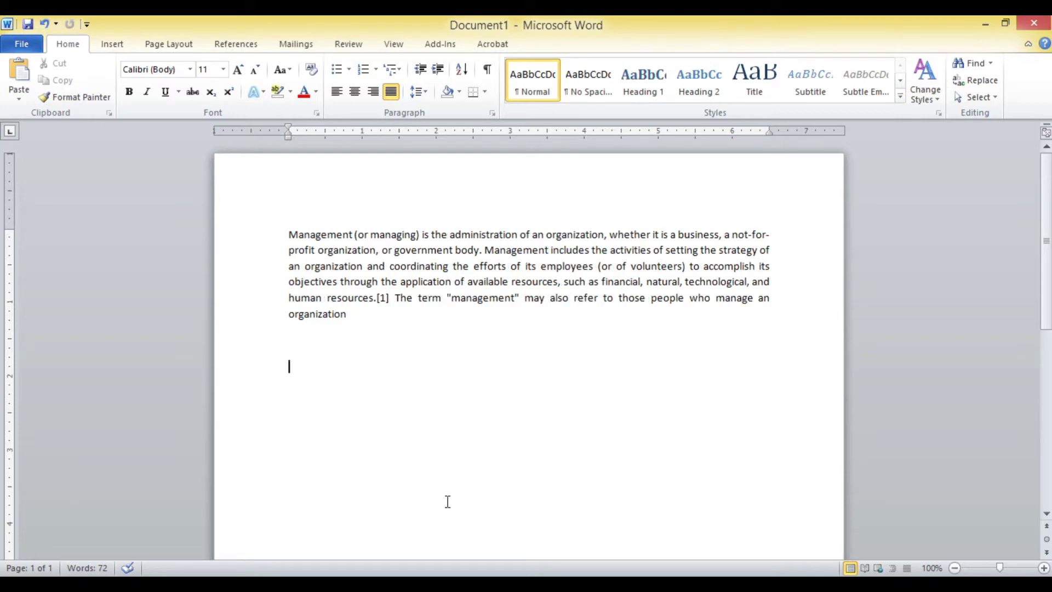
key("alt+Tab")
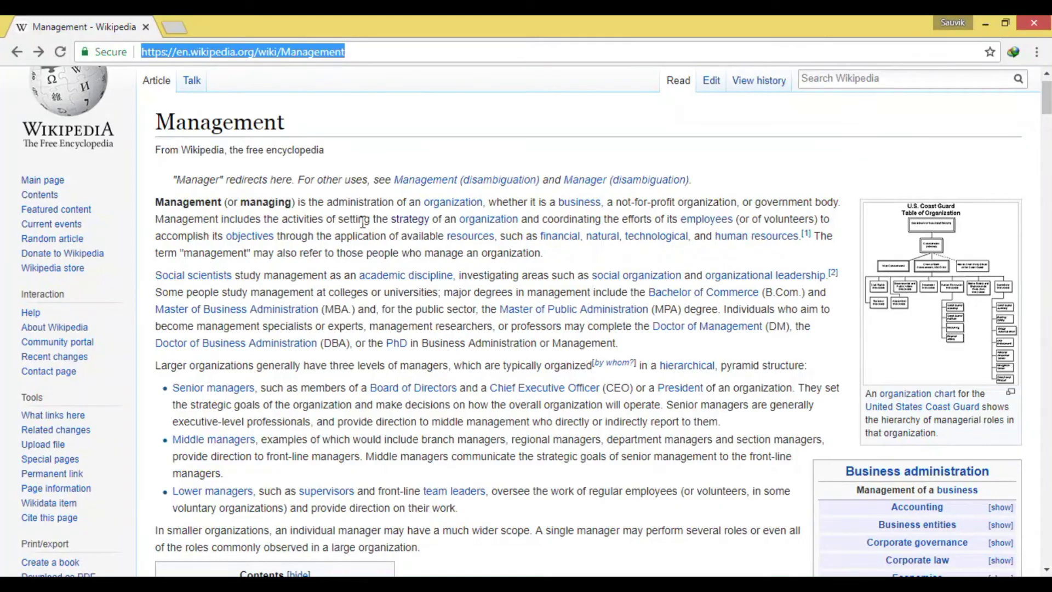
left_click(360, 51)
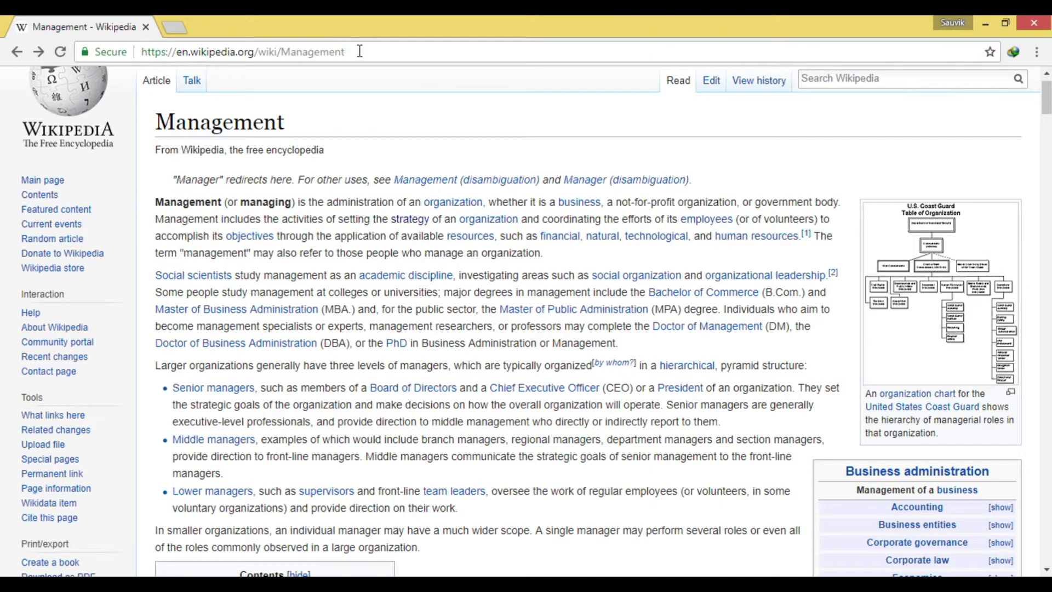
key("ctrl+a")
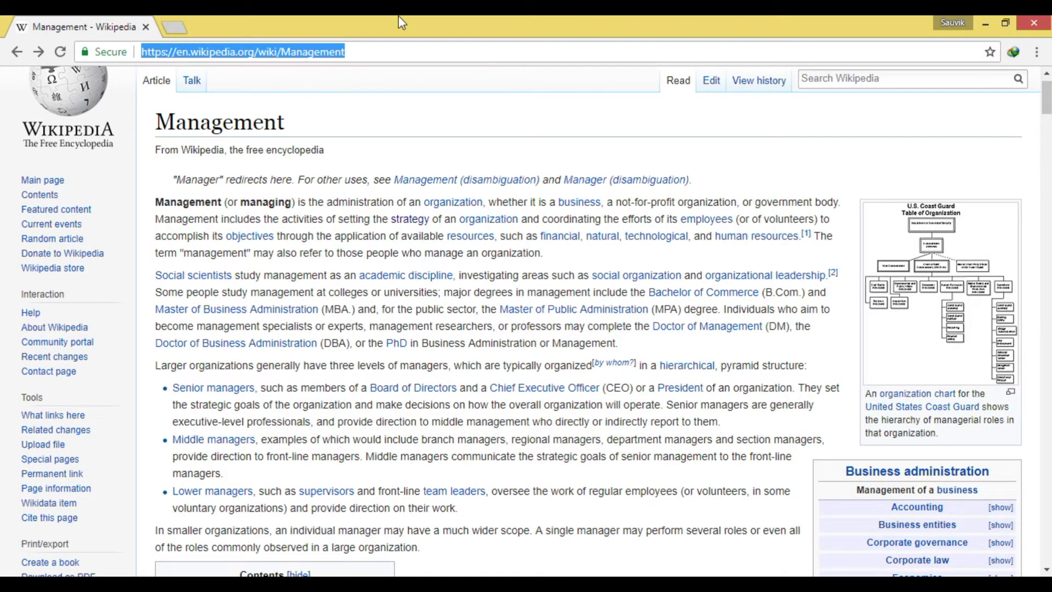
left_click(378, 48)
key("ctrl+a")
key("alt+Tab")
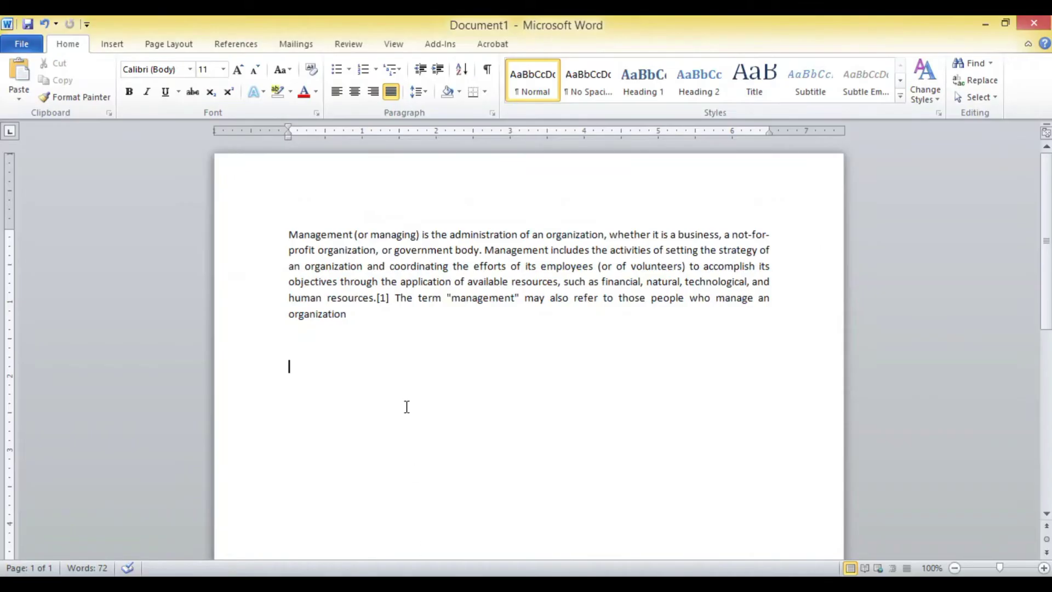
key("ctrl+v")
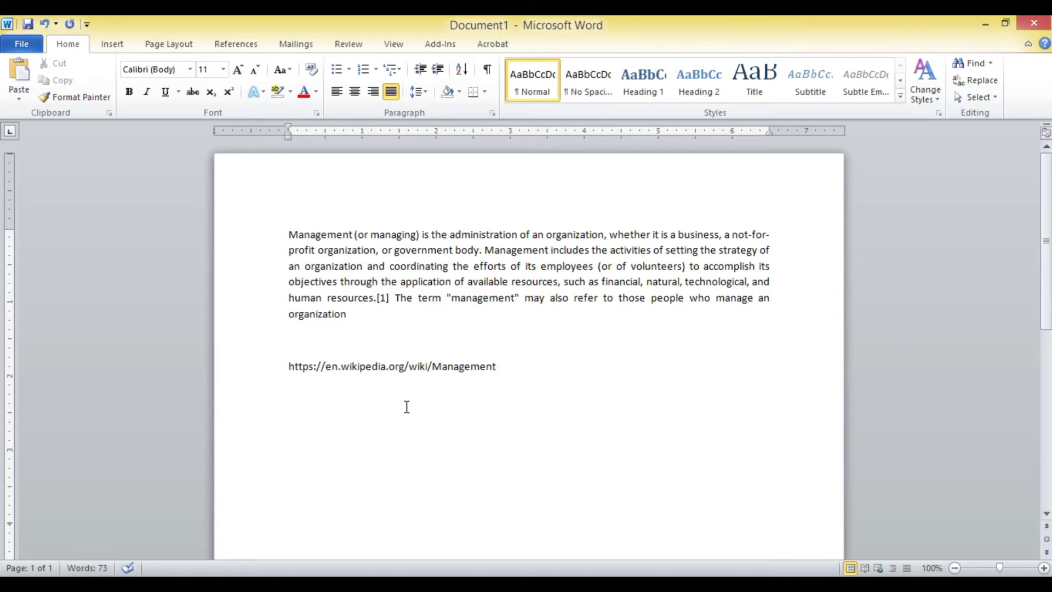
Start a new line after the pasted web address and undo its automatic hyperlink
key("Return")
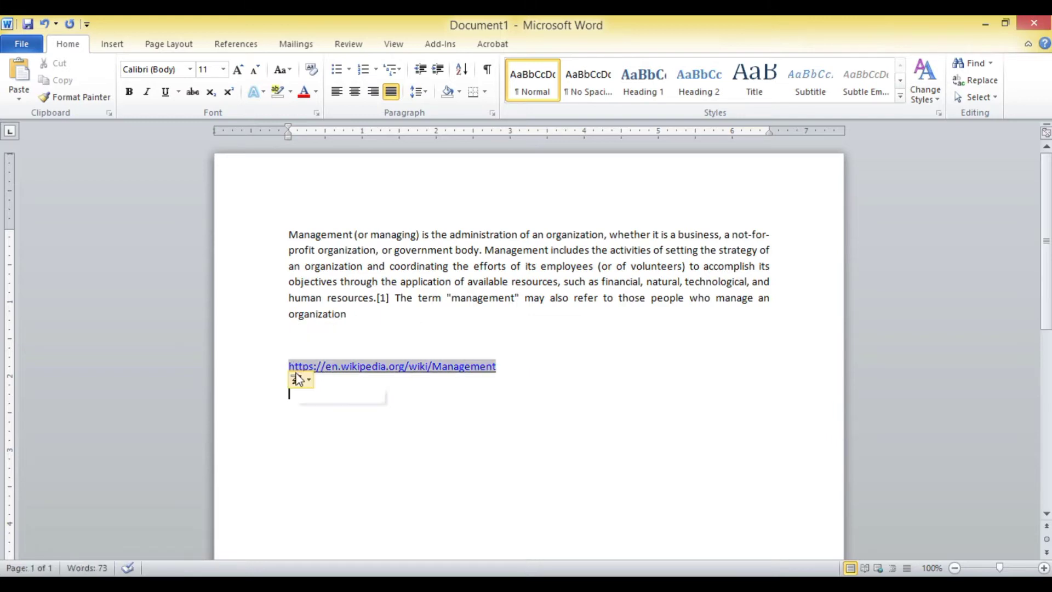
mouse_move(299, 380)
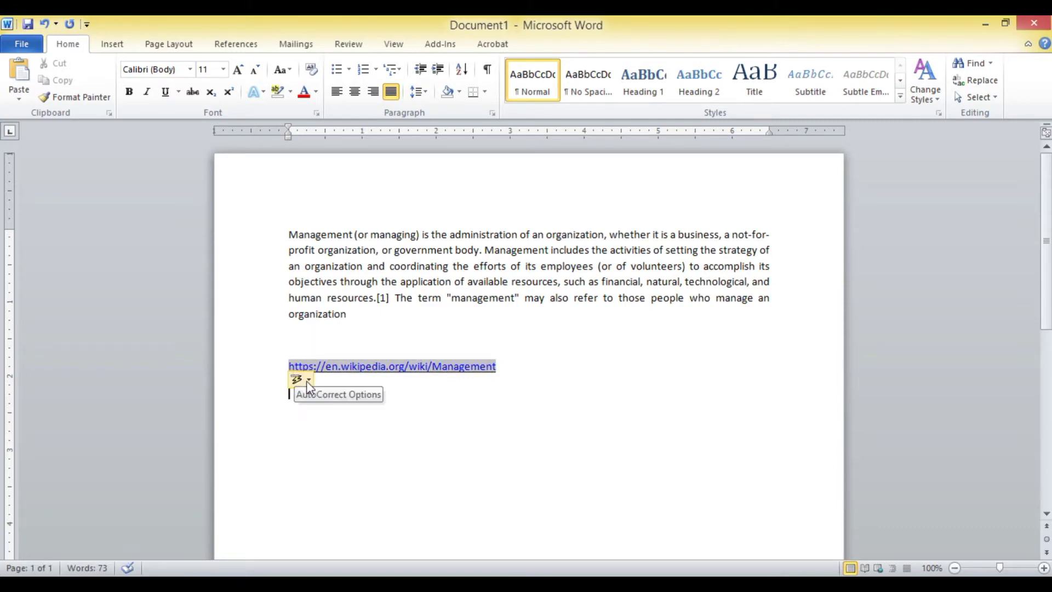
left_click(309, 382)
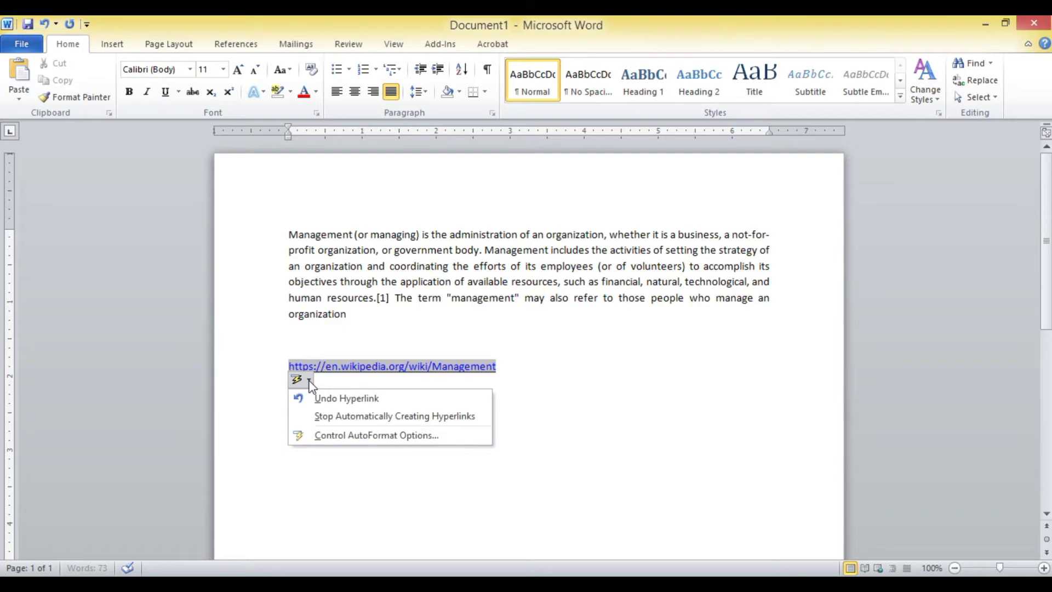
left_click(351, 399)
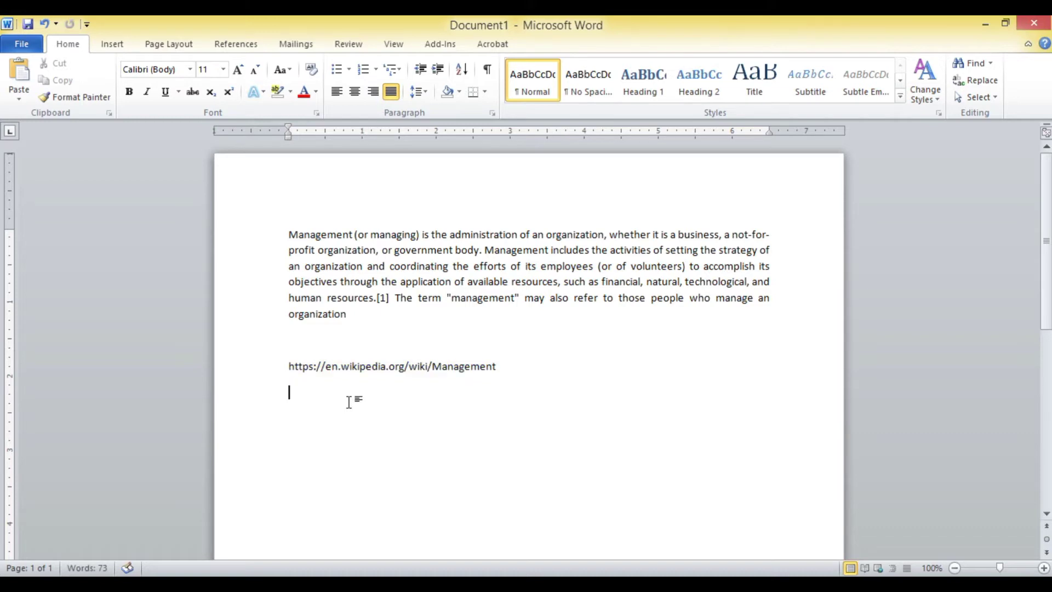
Bring back the automatic hyperlink on the pasted web address and remove it with Remove Hyperlink
key("ctrl+z")
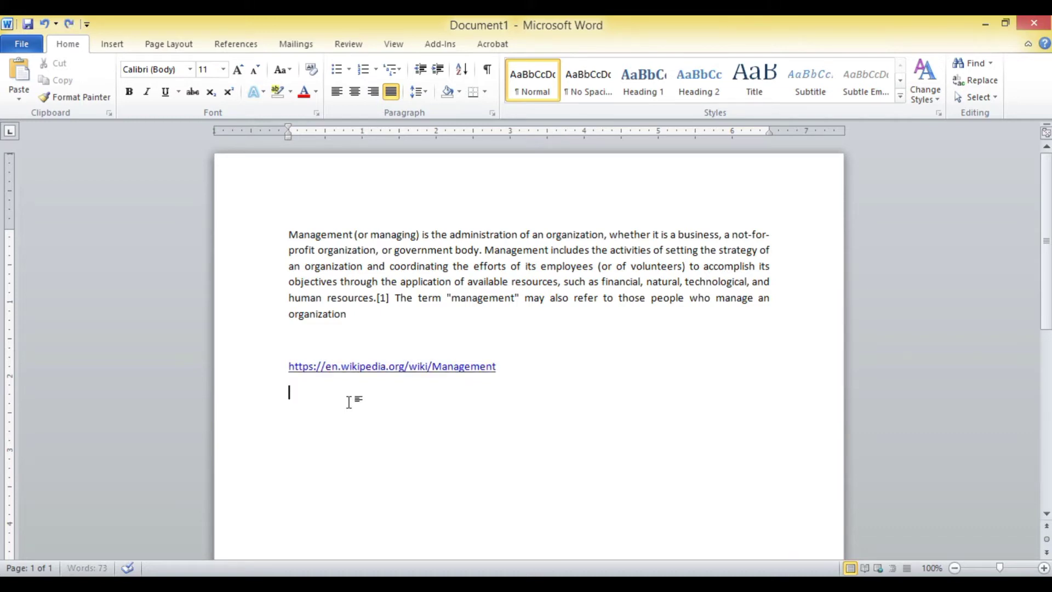
left_click(393, 372)
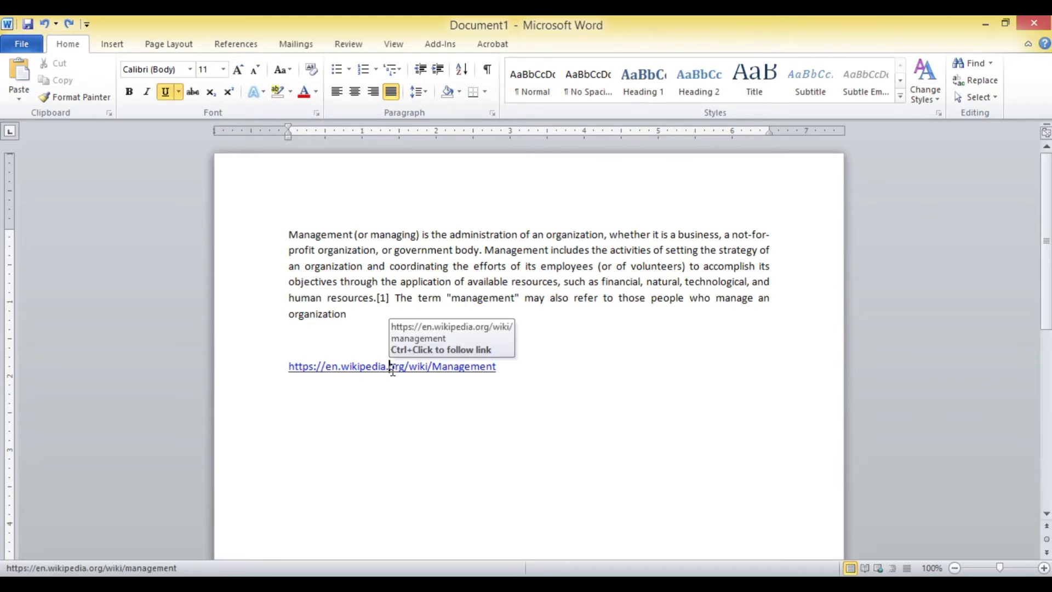
right_click(393, 372)
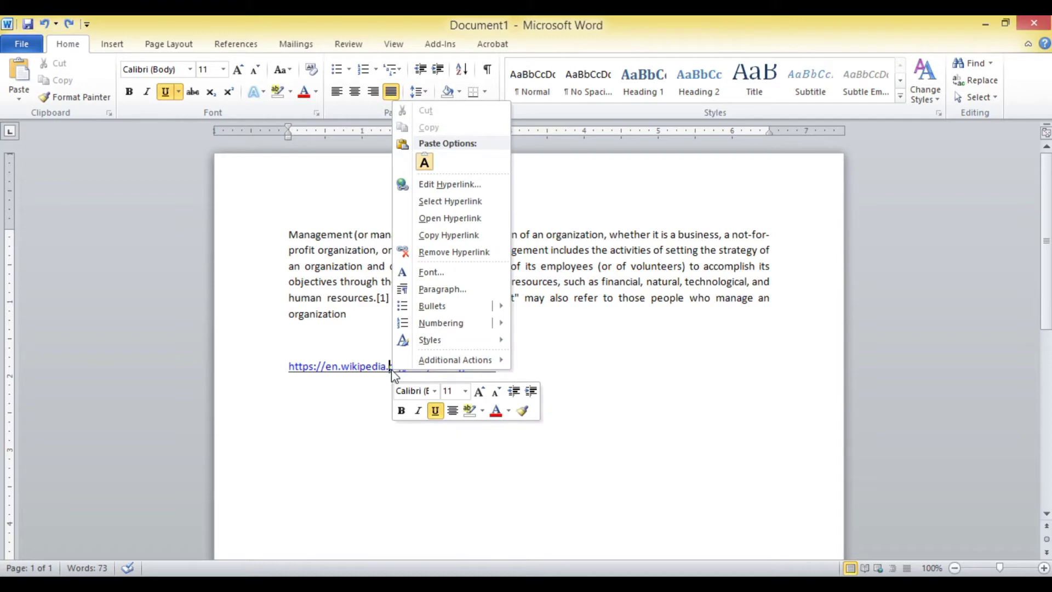
left_click(451, 253)
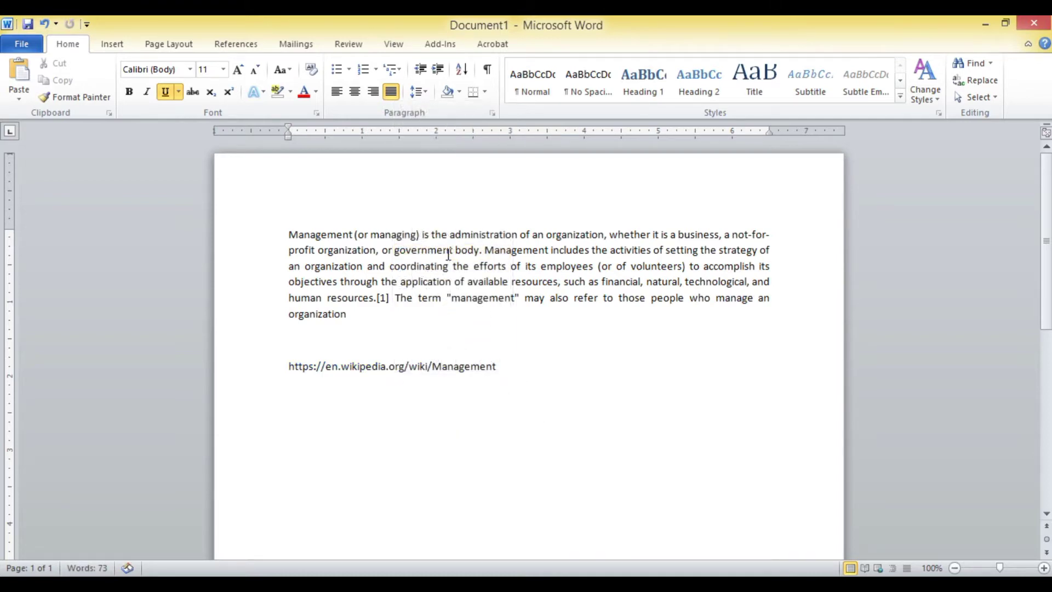
Start a new line after the web address and remove the address's hyperlink again
left_click(570, 362)
key("Return")
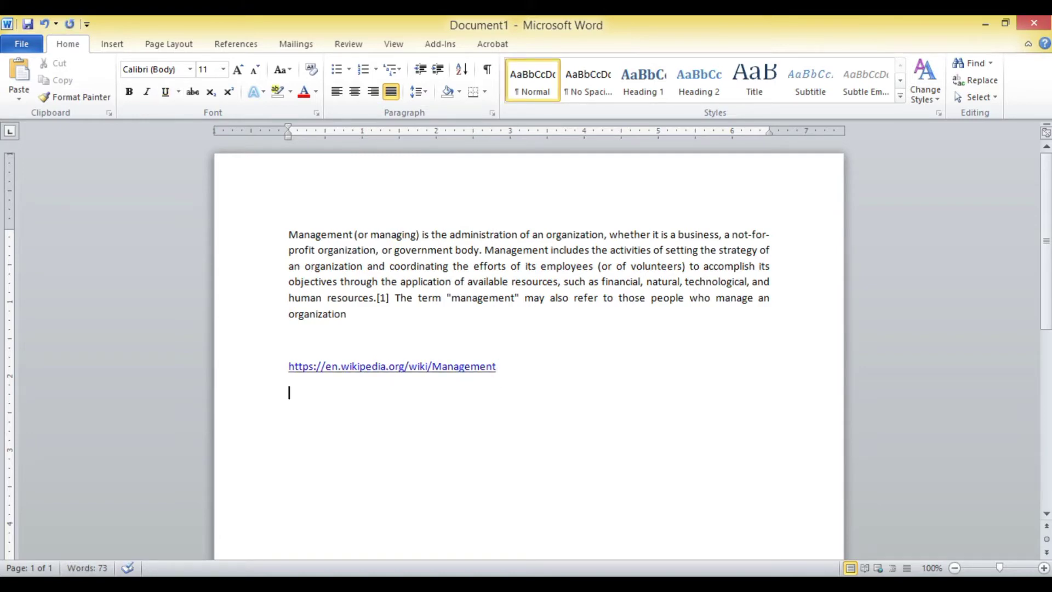
right_click(409, 366)
left_click(451, 250)
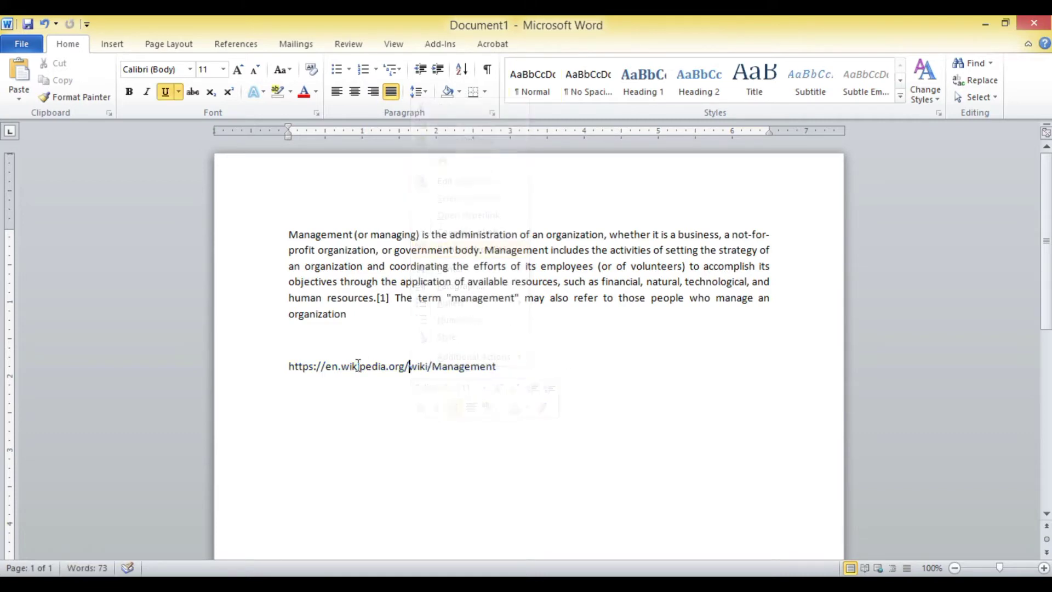
Add a second paragraph below the first, beginning "Social scientists study management as an academic discipline"
left_click(323, 395)
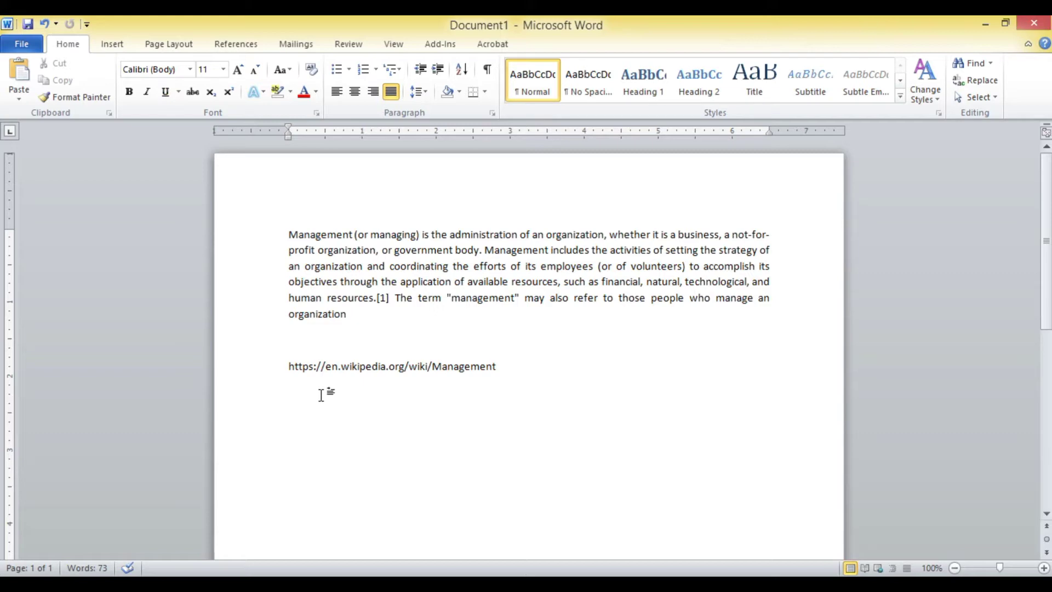
key("Down")
key("Down")
key("Up")
key("Up")
key("Up")
left_click(323, 395)
type("Social scientists study management as an academic discipline, investigating areas such as social organization and organizational leadership.[2] Some people study management at colleges or universities; major degrees in management include the Bachelor of Commerce (B.Com.) and Master of Business Administration (MBA.) and, for the public sector, the Master of Public Administration (MPA) degree. Individuals who aim to become management specialists or experts, management researchers, or professors may complete the Doctor of Management (DM), the Doctor of Business Administration (DBA), or the PhD in Business Administration or Management.")
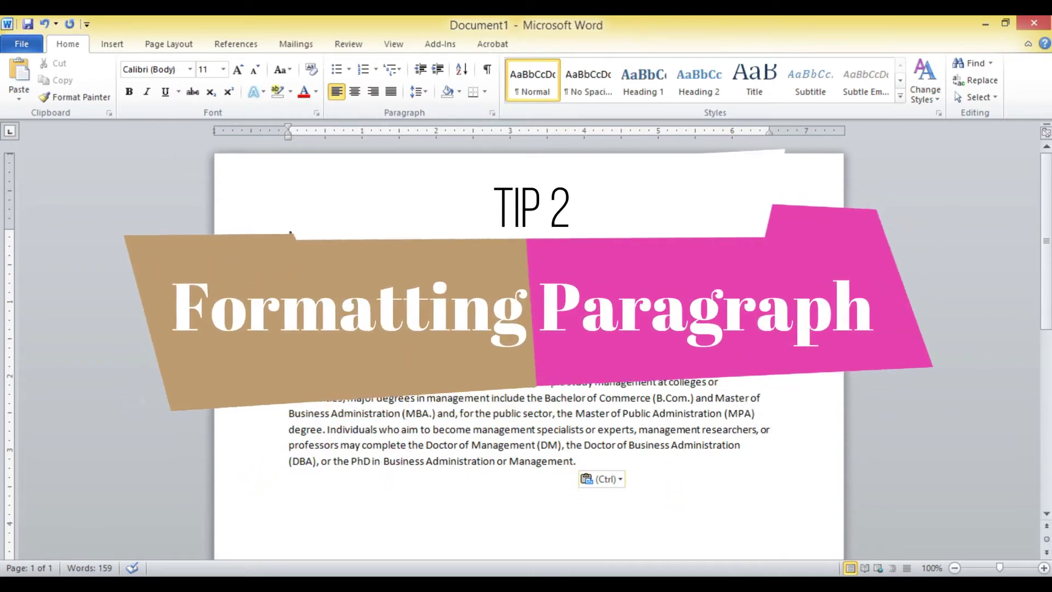
Select both paragraphs, try centred, right and left alignment on them, and justify them
left_click_drag(253, 232, 272, 486)
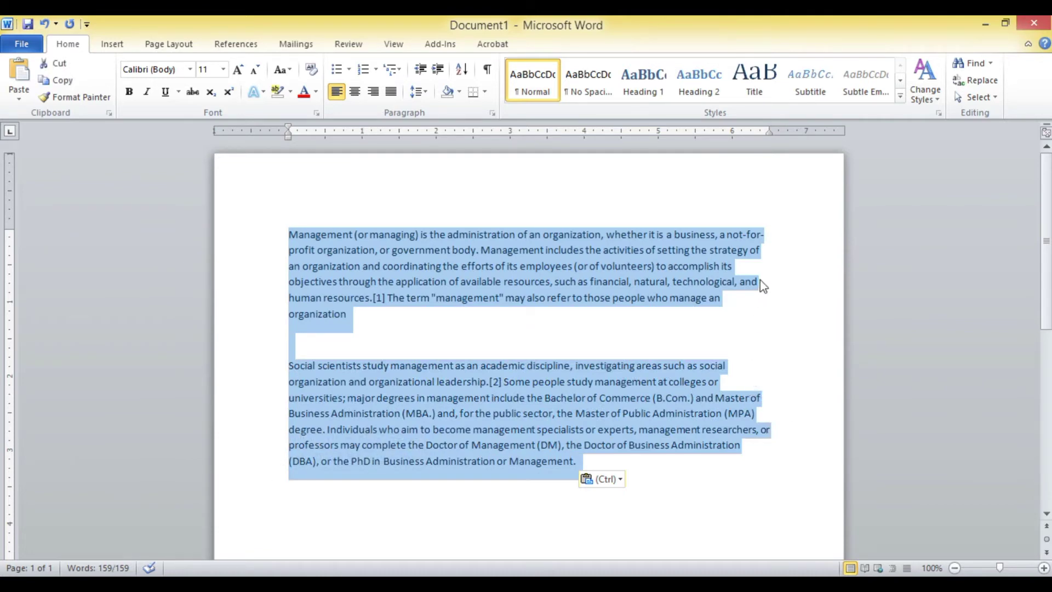
left_click(512, 340)
left_click_drag(257, 236, 252, 468)
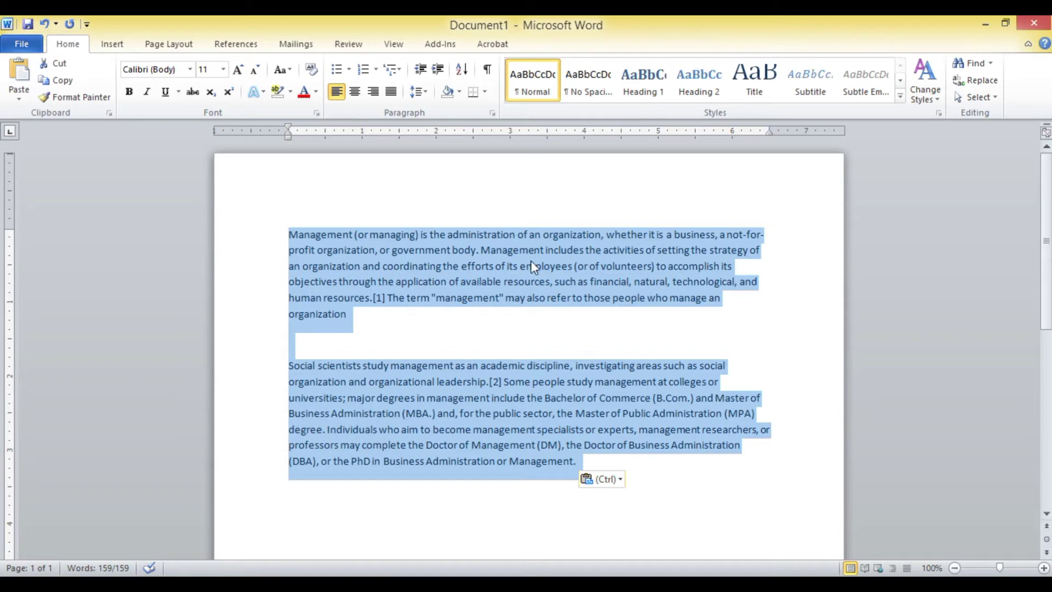
left_click(356, 93)
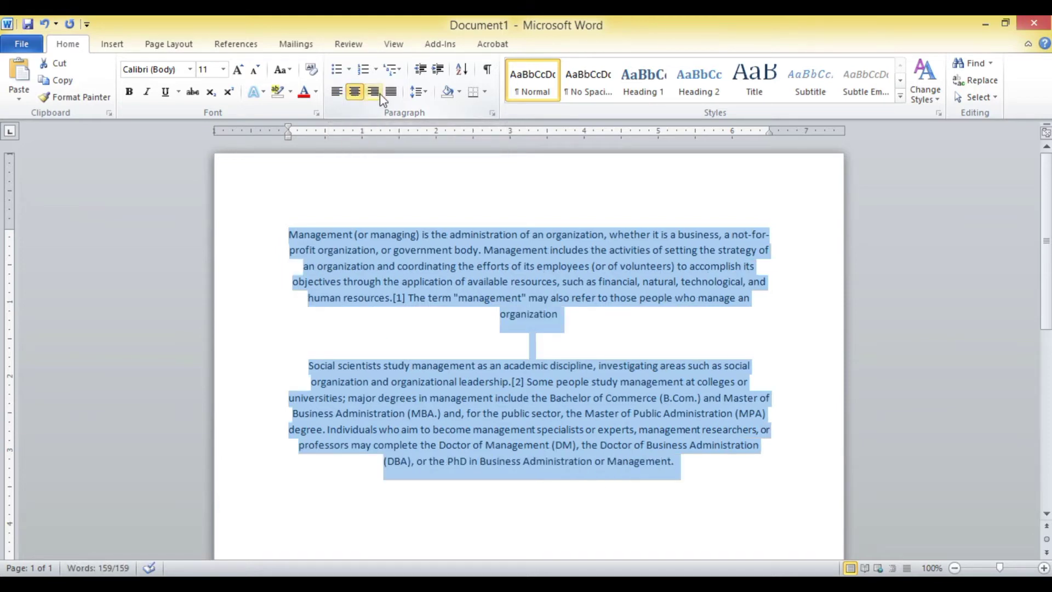
left_click(373, 92)
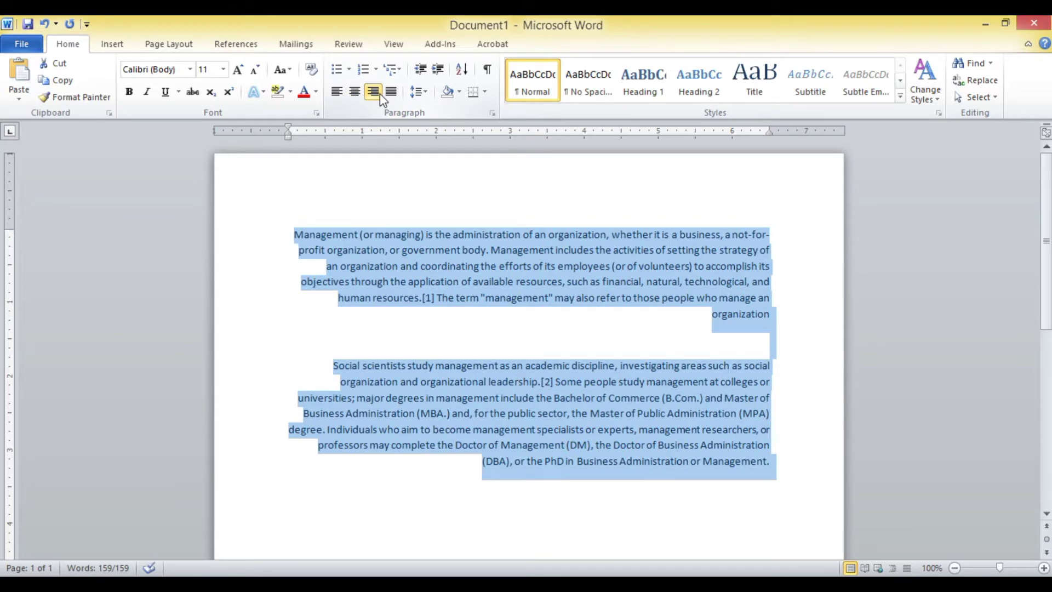
left_click(341, 93)
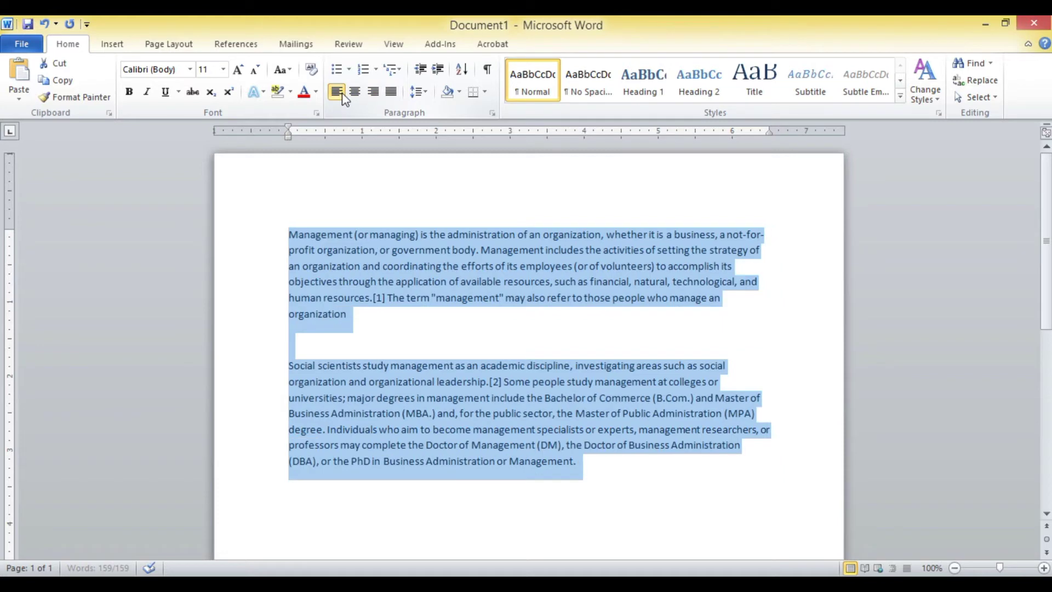
left_click(391, 92)
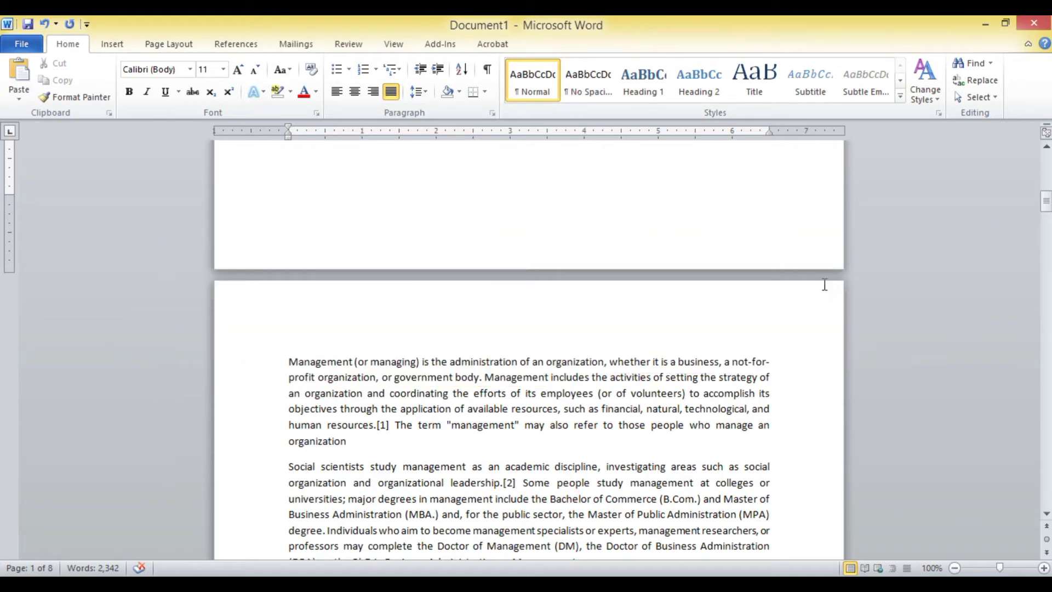
Look through the assignment's title page and body pages, and return to the start of the document
key("Down")
key("Up")
key("Up")
key("Up")
key("Up")
key("Up")
key("Up")
key("Up")
key("Up")
key("Up")
key("Up")
key("Up")
key("Up")
key("Down")
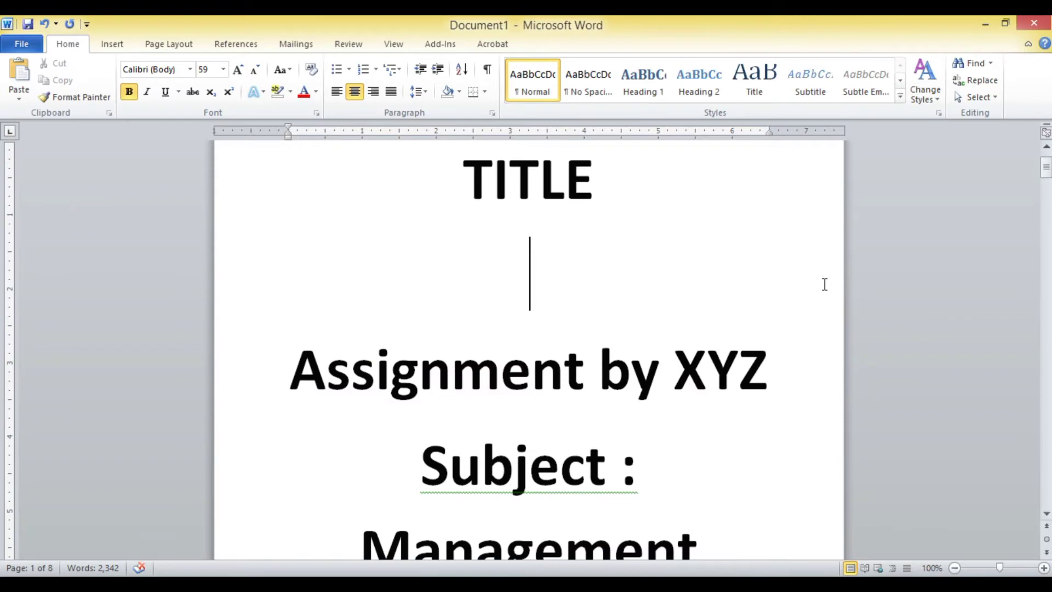
key("Down")
key("Down")
key("Down")
key("Down")
key("Down")
key("Down")
key("Down")
key("Down")
key("Down")
key("Down")
key("Down")
key("Down")
key("Down")
key("Down")
key("Down")
key("Down")
key("Down")
key("Down")
key("Down")
key("Down")
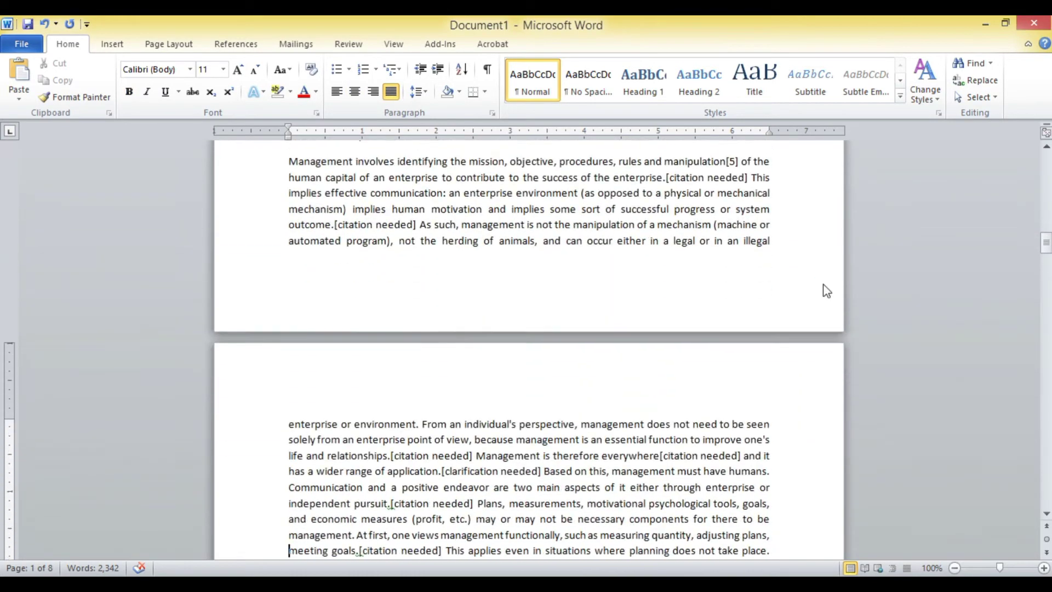
key("Down")
key("Down")
key("Down")
key("Down")
key("Down")
key("Down")
key("Down")
key("Down")
key("Down")
key("Up")
key("Up")
key("Up")
key("Up")
key("Up")
key("Up")
key("Up")
key("Up")
key("Up")
key("Up")
key("Up")
key("Up")
key("Up")
key("Up")
key("Up")
key("Up")
key("Up")
key("ctrl+Home")
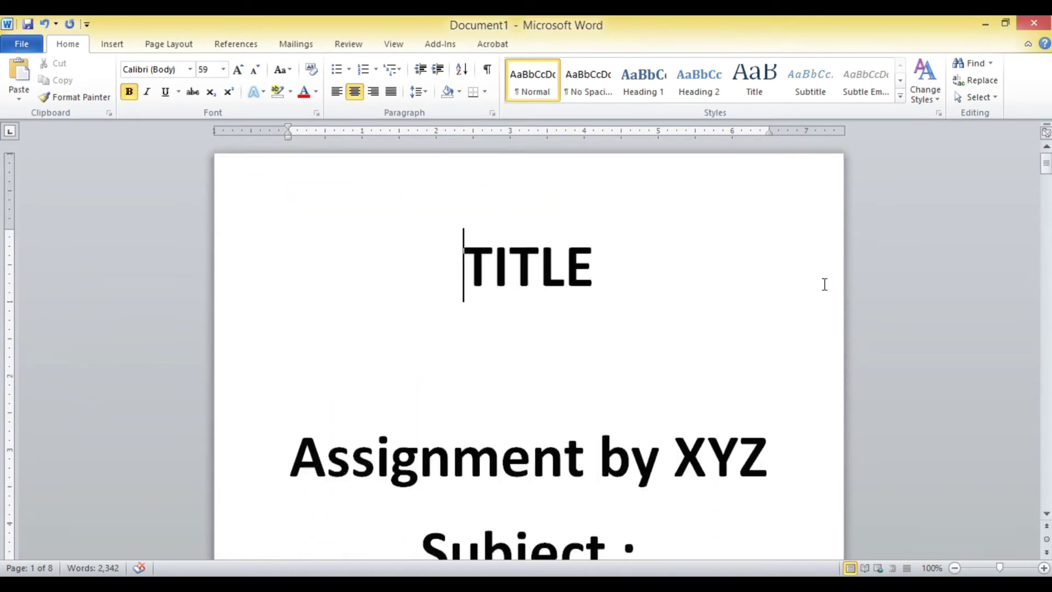
Insert Plain Number 3 page numbers at the bottom of the pages, check the footers and close footer editing
mouse_move(1047, 164)
left_mouse_down()
mouse_move(1047, 247)
mouse_move(1047, 162)
mouse_move(1047, 180)
left_mouse_up()
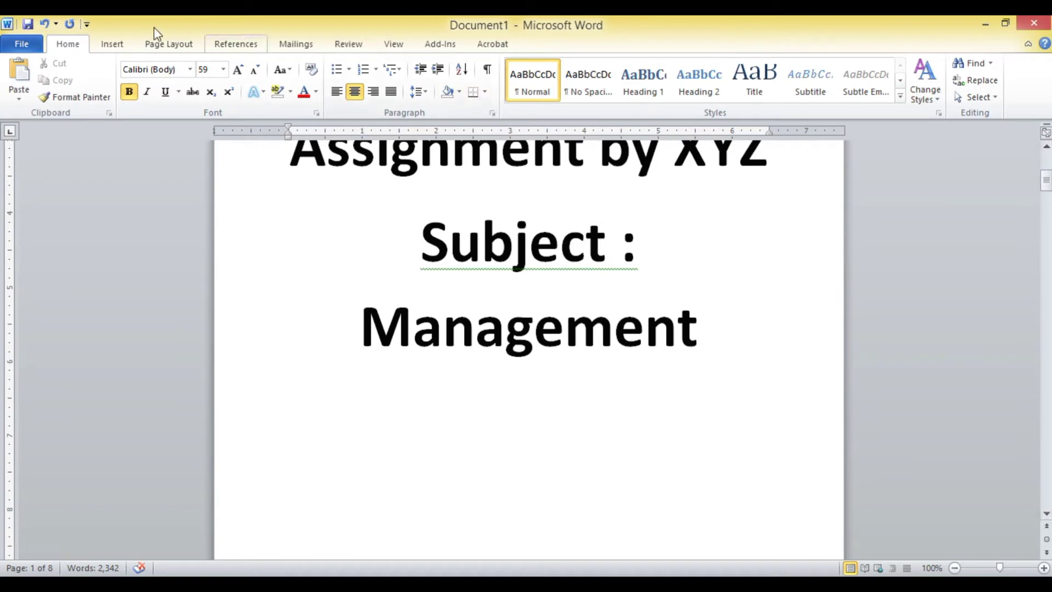
left_click(126, 47)
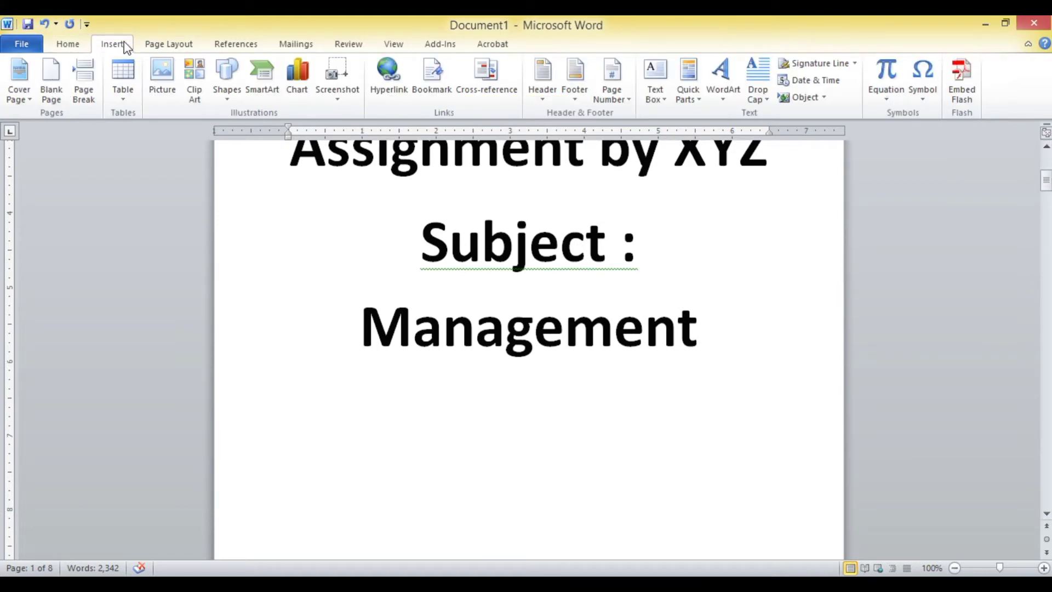
left_click(618, 94)
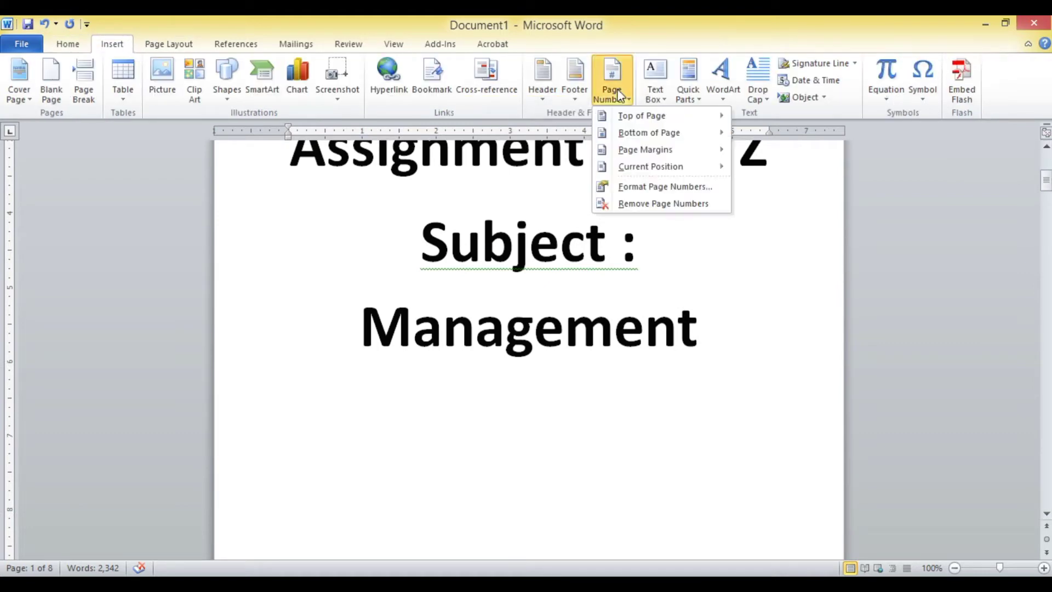
mouse_move(701, 138)
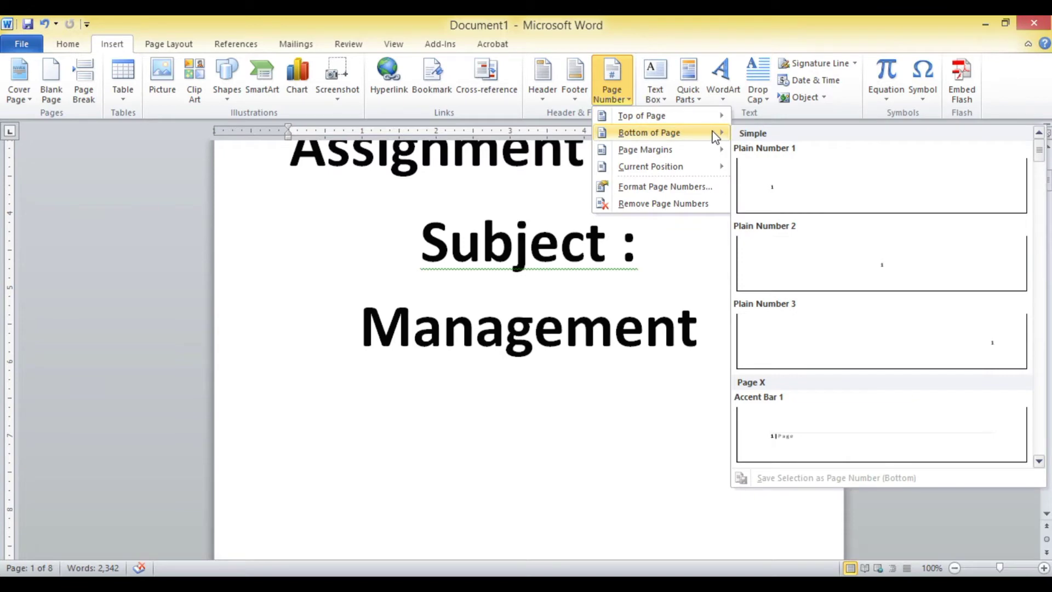
left_click(970, 345)
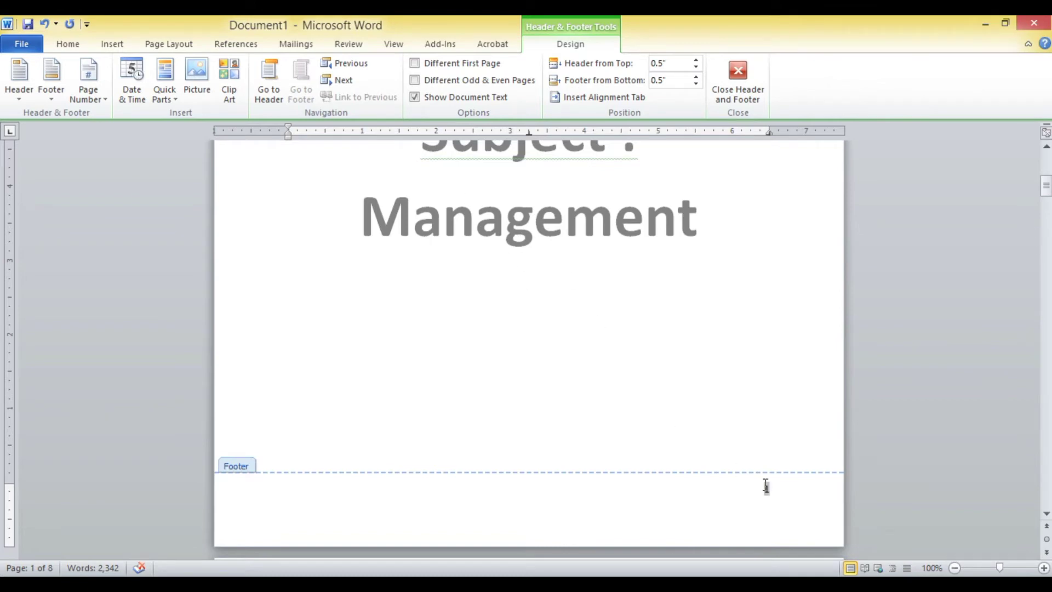
left_click_drag(1048, 189, 1047, 245)
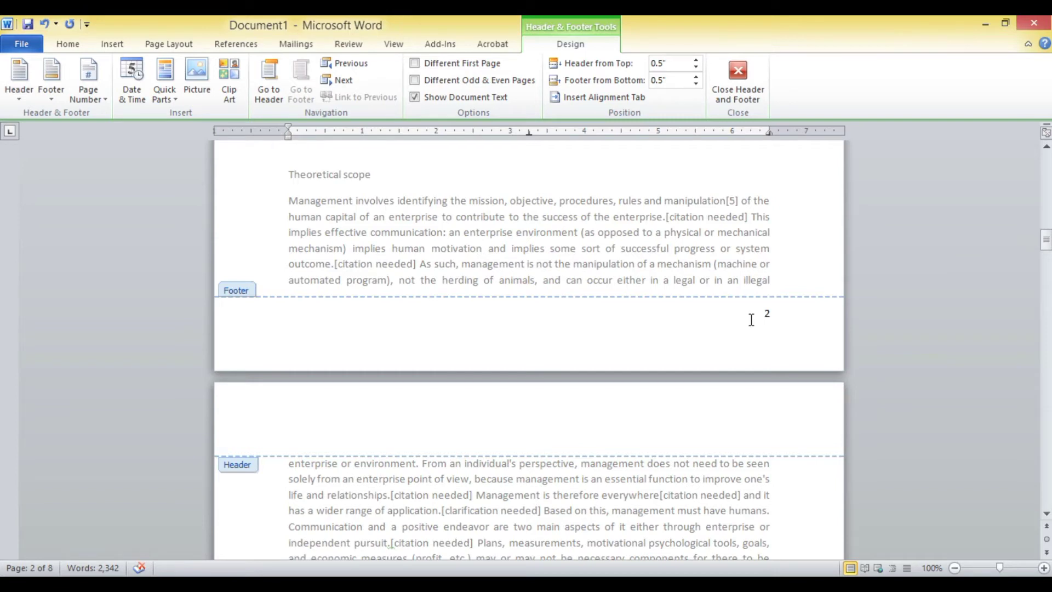
left_click_drag(1047, 240, 1047, 200)
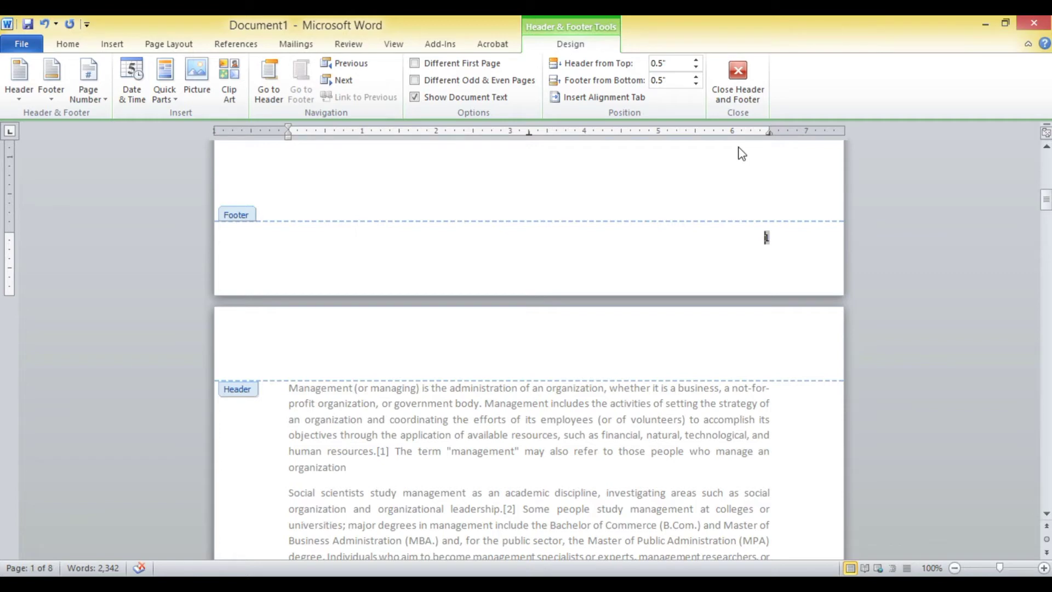
left_click(739, 76)
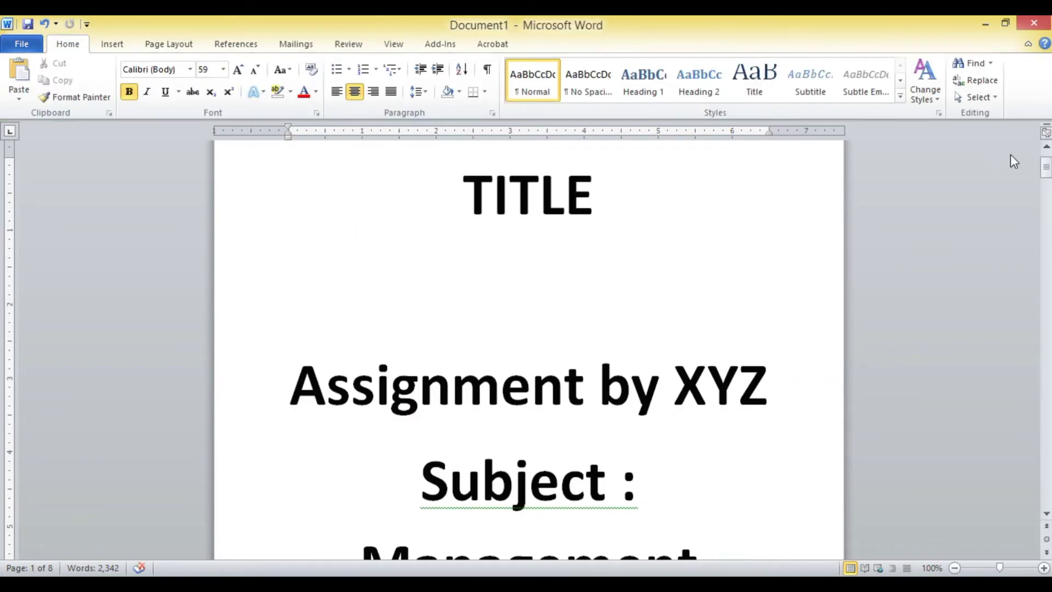
Undo the page number insertion and check the end of the title page
left_click_drag(1046, 167, 1047, 189)
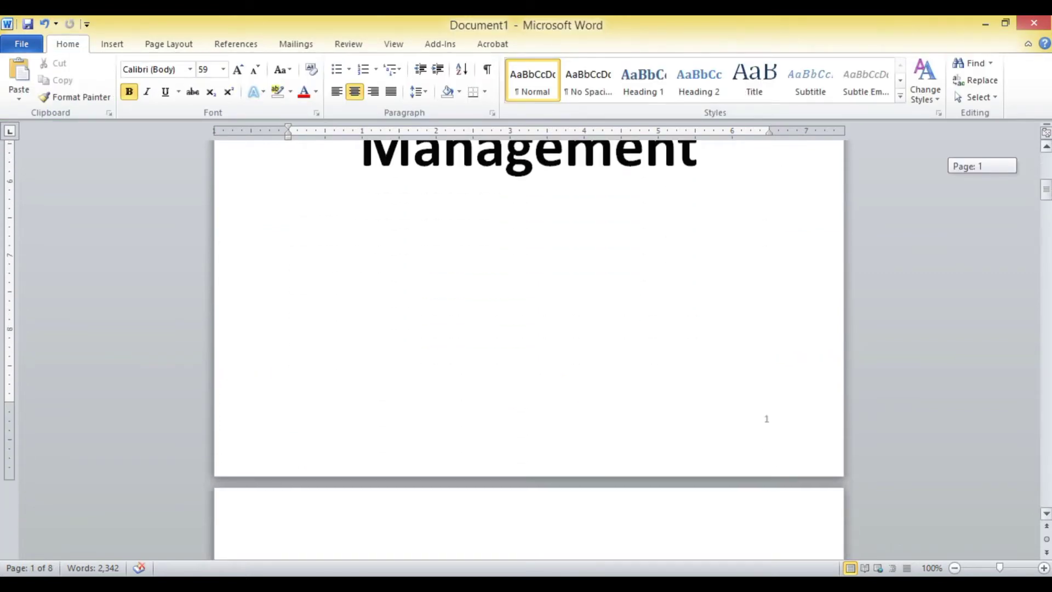
key("ctrl+z")
left_click_drag(1046, 174, 1046, 195)
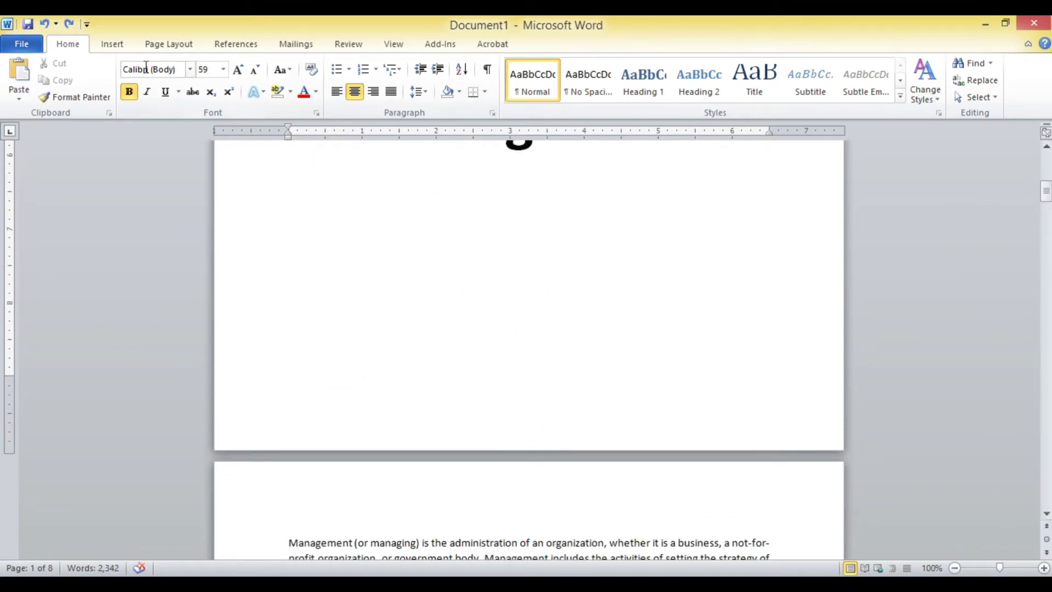
Insert a Next Page section break on the last blank line of the title page
left_click(397, 349)
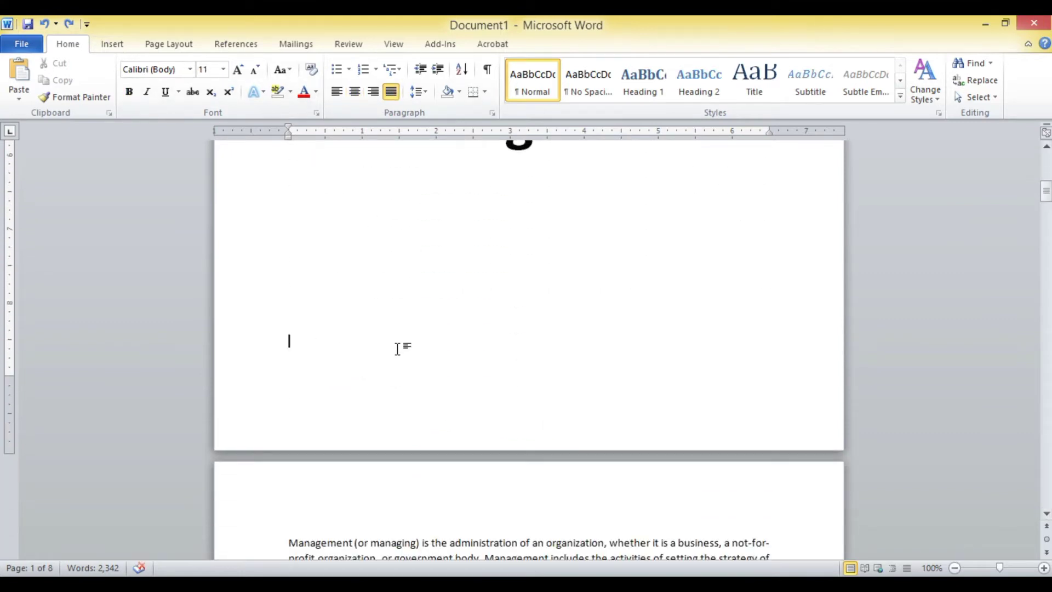
key("ctrl+z")
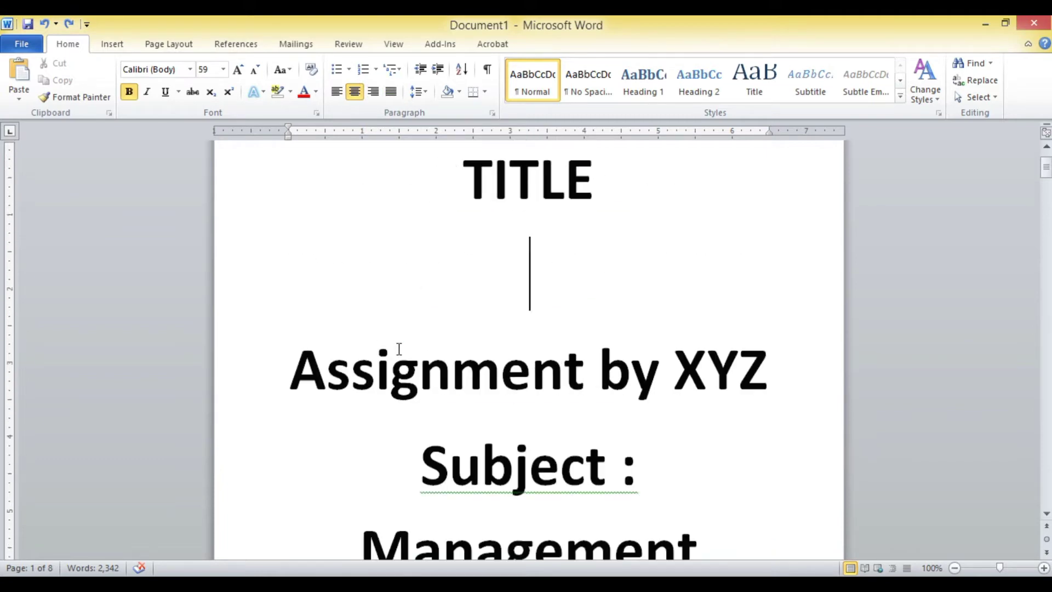
key("ctrl+y")
scroll(399, 349, "down", 5)
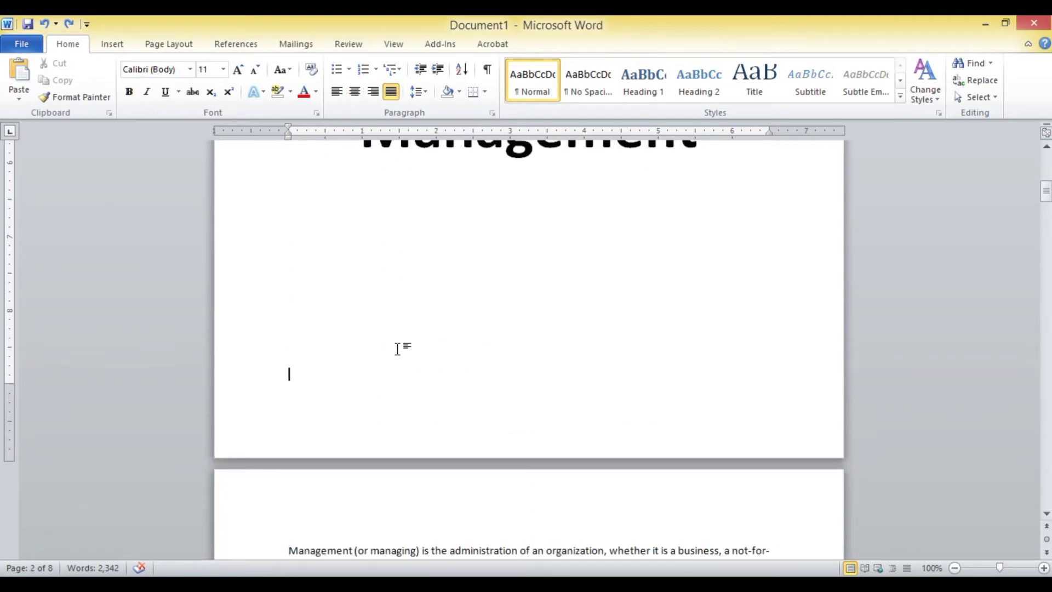
key("Down")
key("Up")
left_click(160, 44)
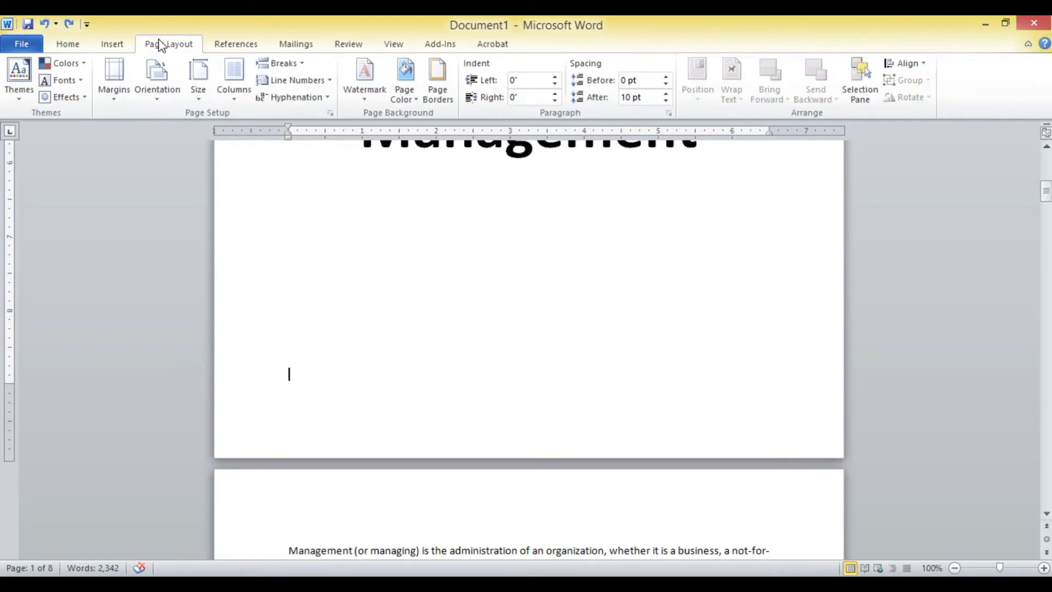
left_click(306, 66)
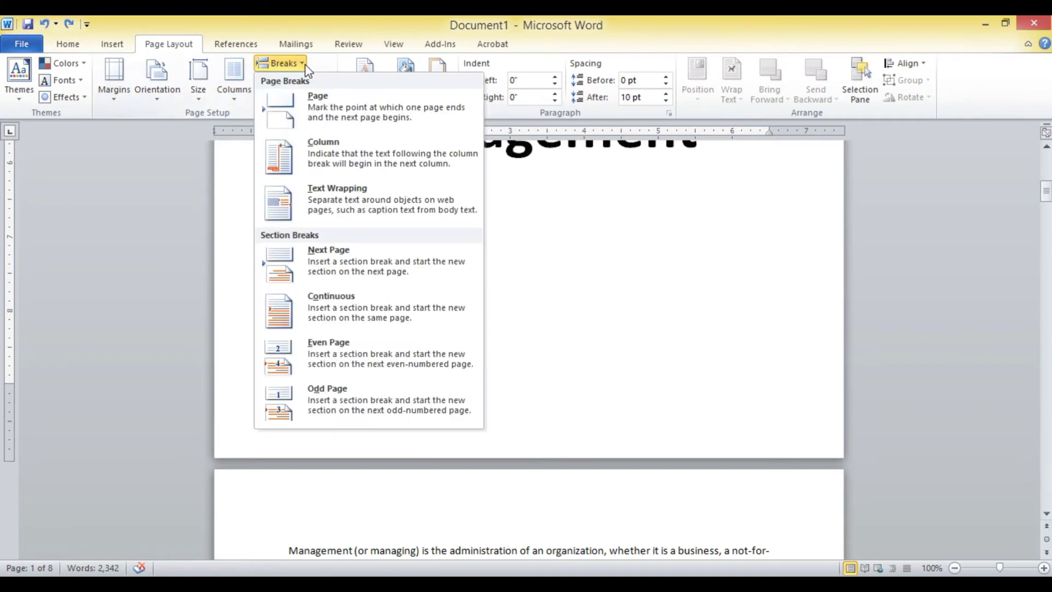
left_click(352, 264)
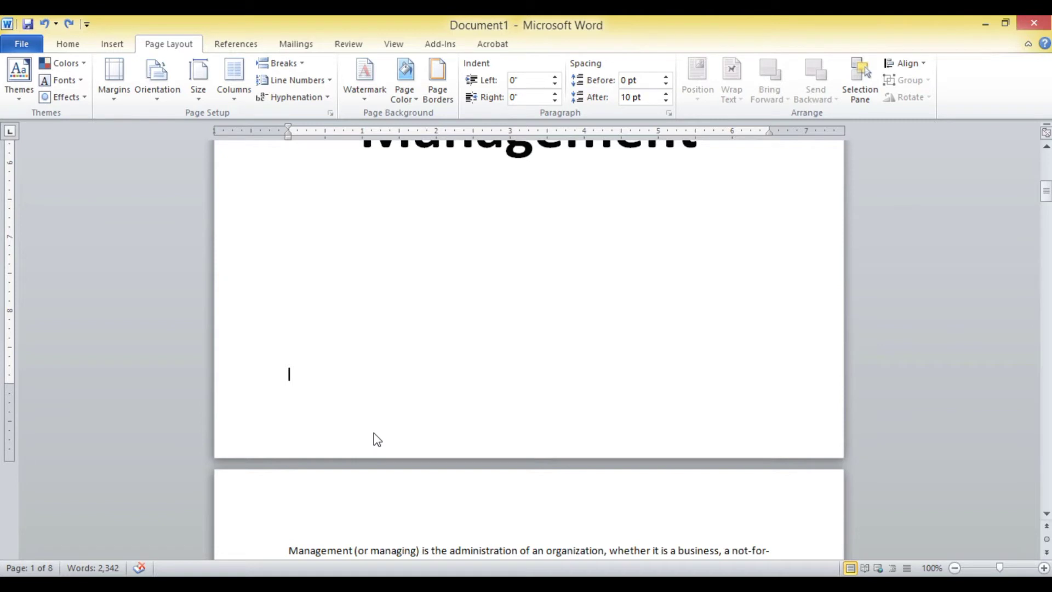
left_click(285, 64)
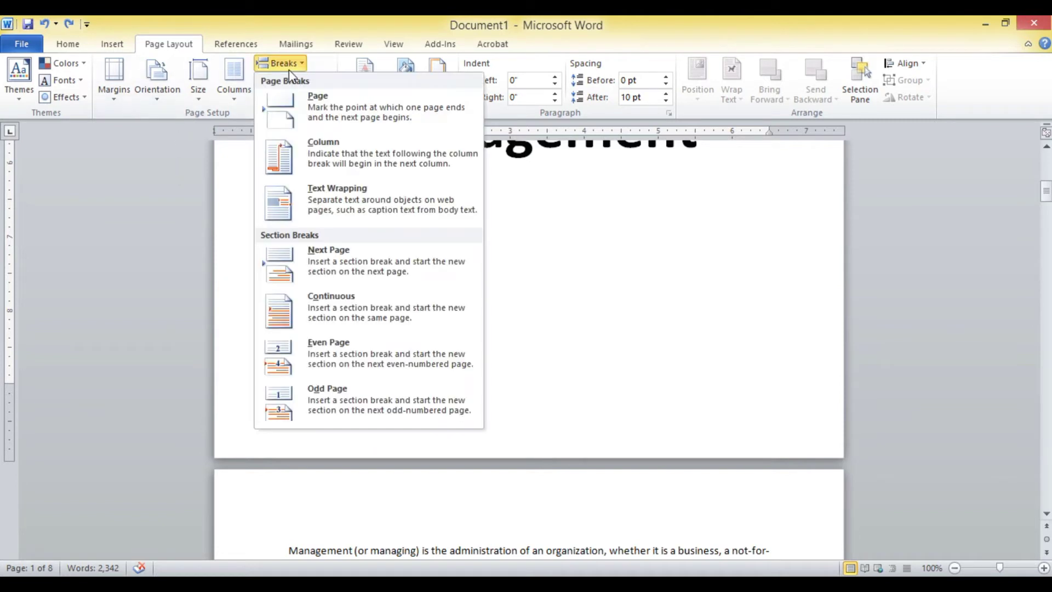
left_click(356, 260)
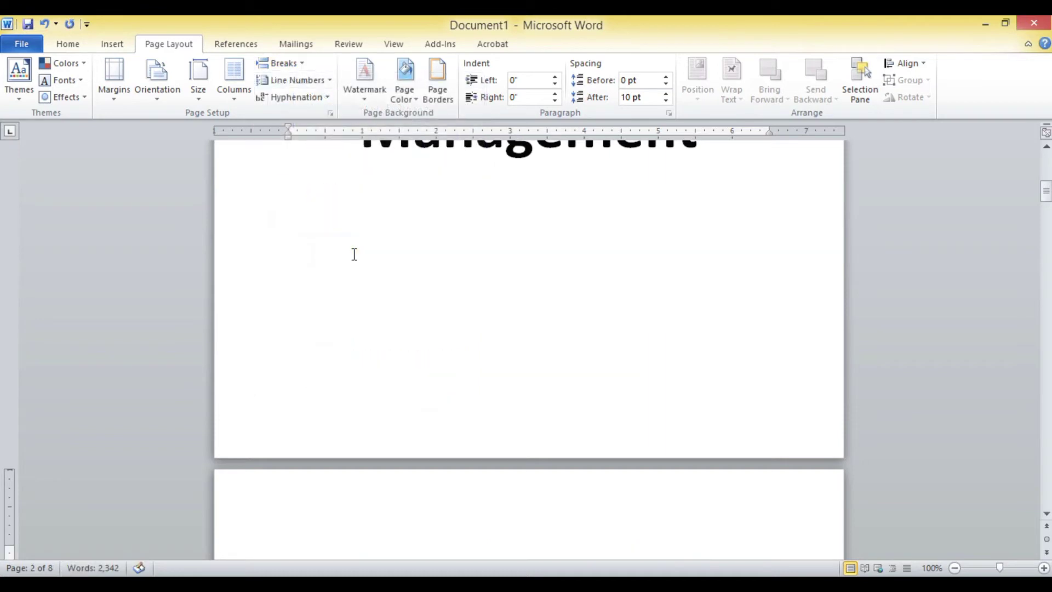
Open footer editing and unlink the Section 2 footer on the first body page from the previous section
left_click(1047, 514)
left_click(1047, 515)
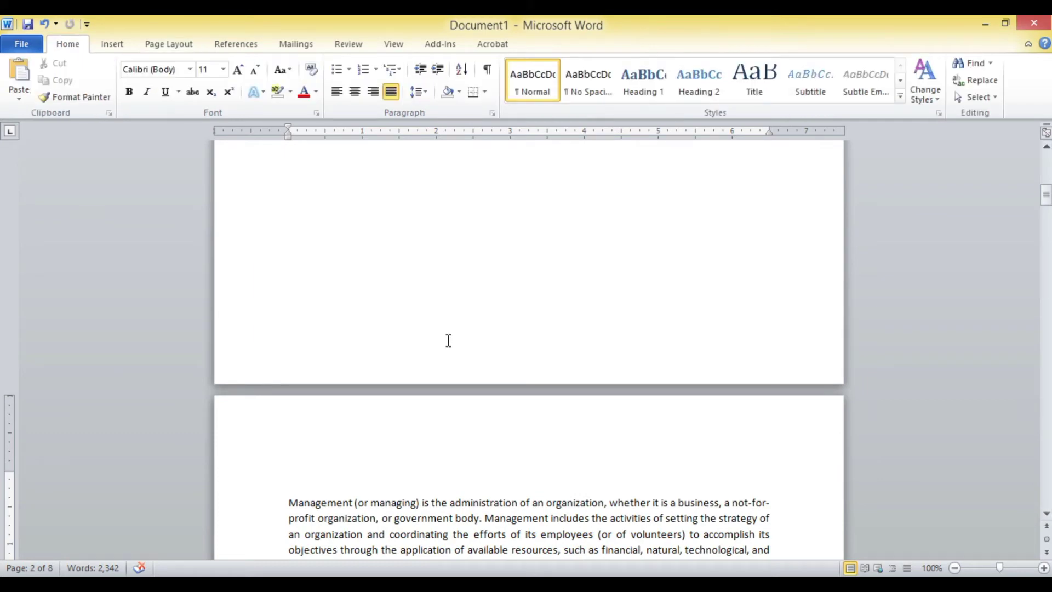
double_click(363, 343)
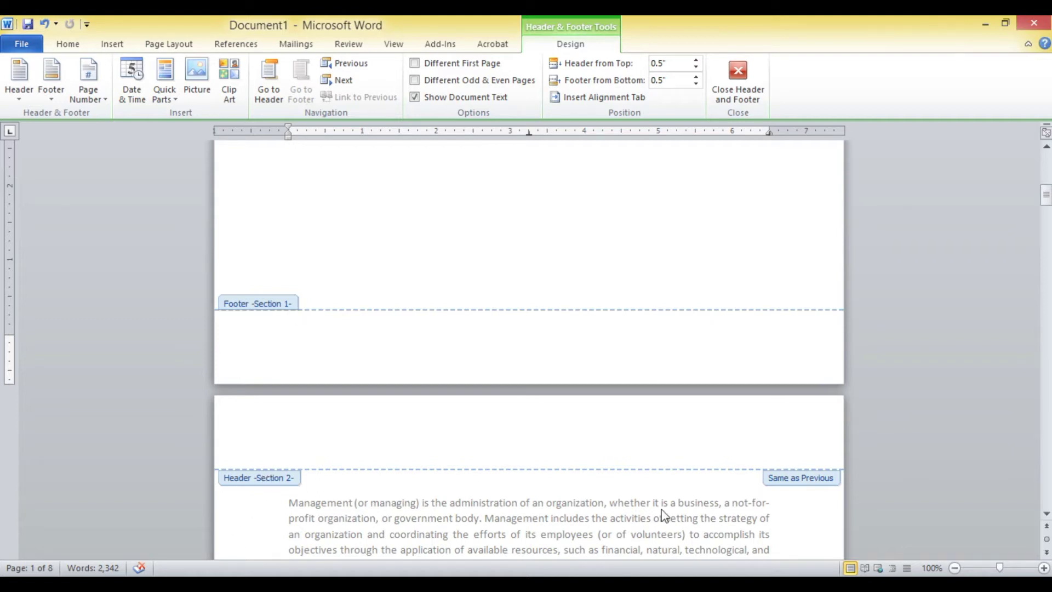
left_click(1047, 514)
scroll(1048, 524, "down", 8)
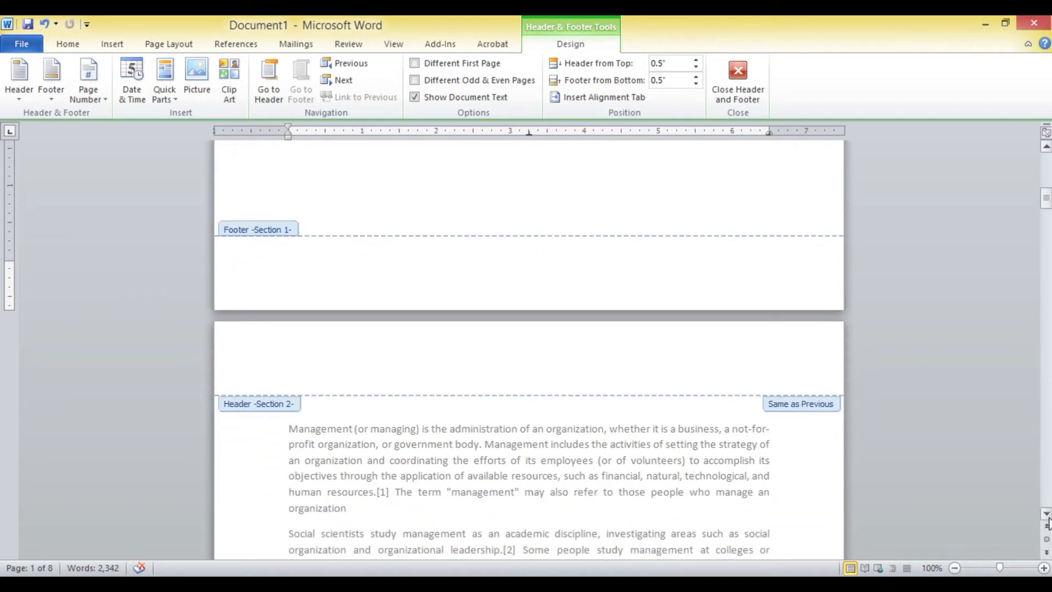
scroll(1048, 523, "down", 10)
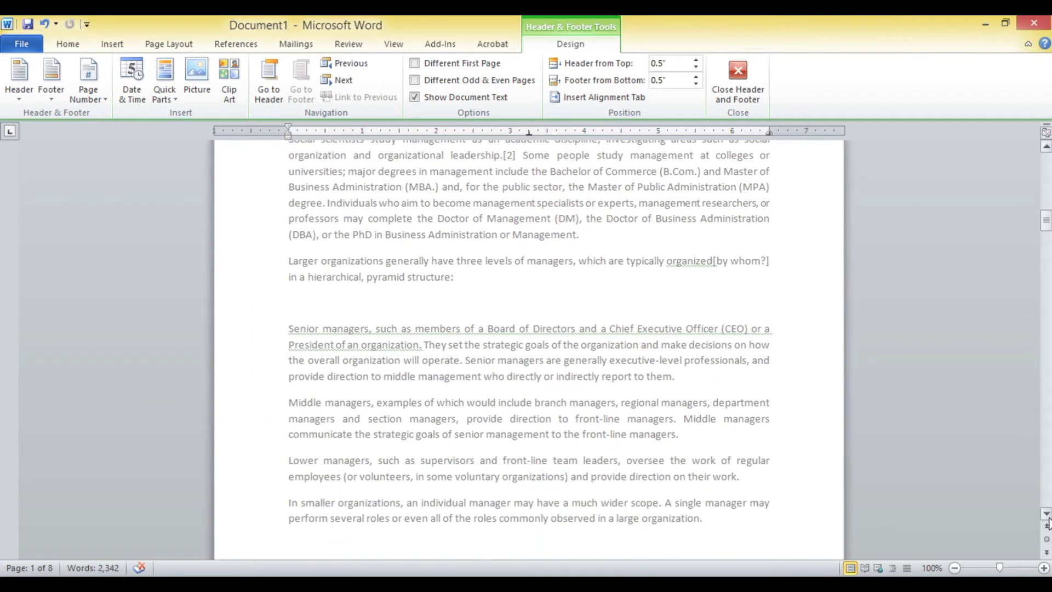
scroll(1048, 523, "down", 3)
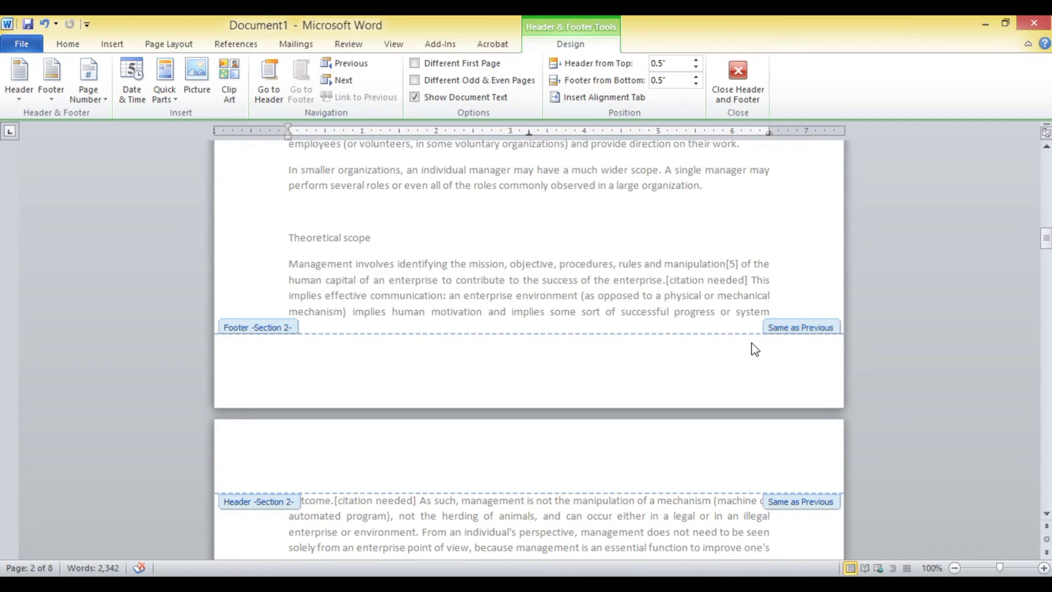
scroll(776, 403, "up", 1)
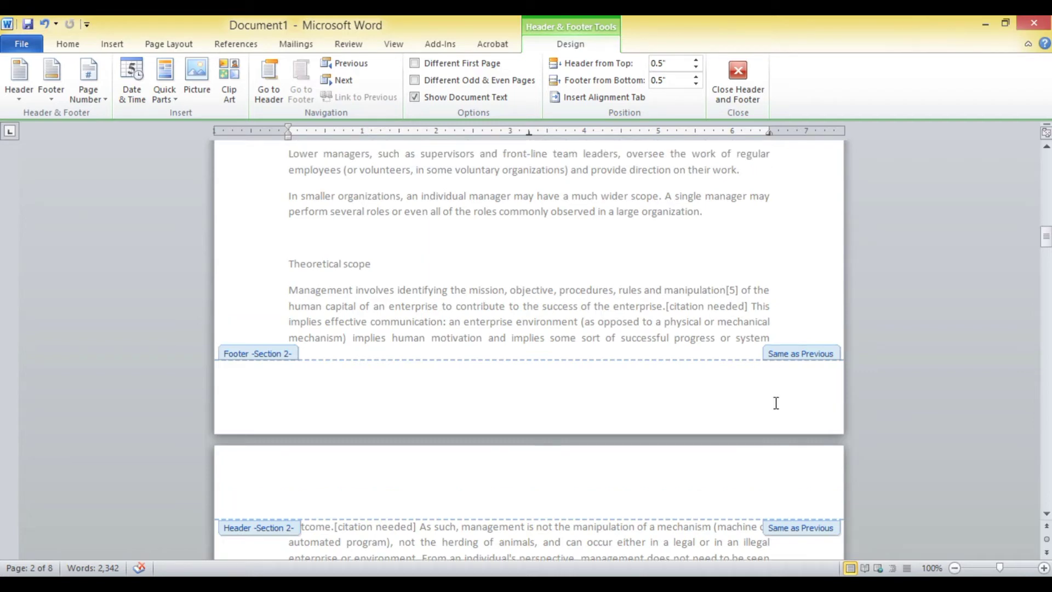
left_click(526, 383)
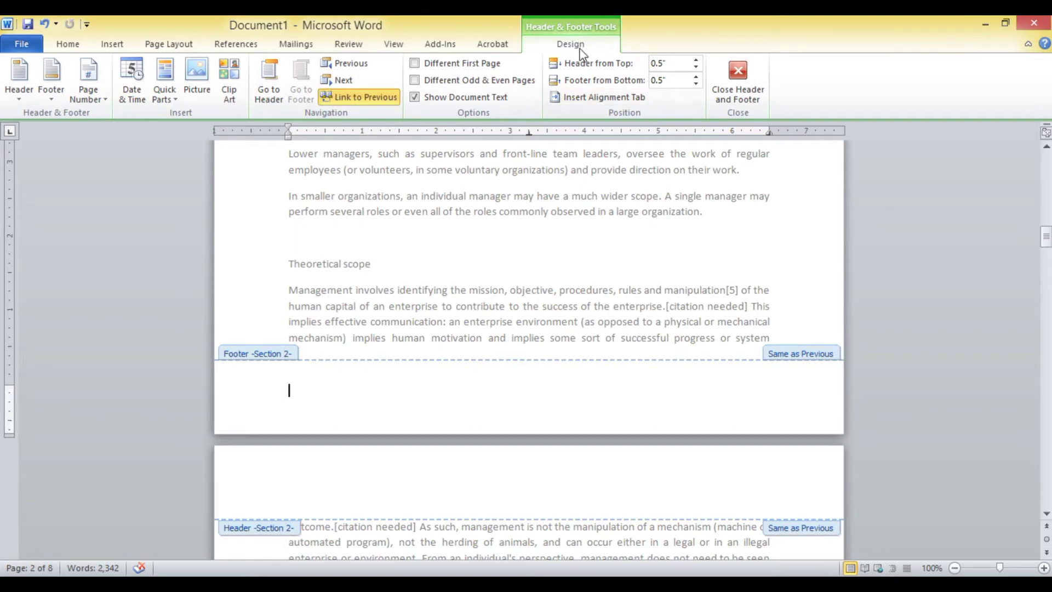
left_click(387, 99)
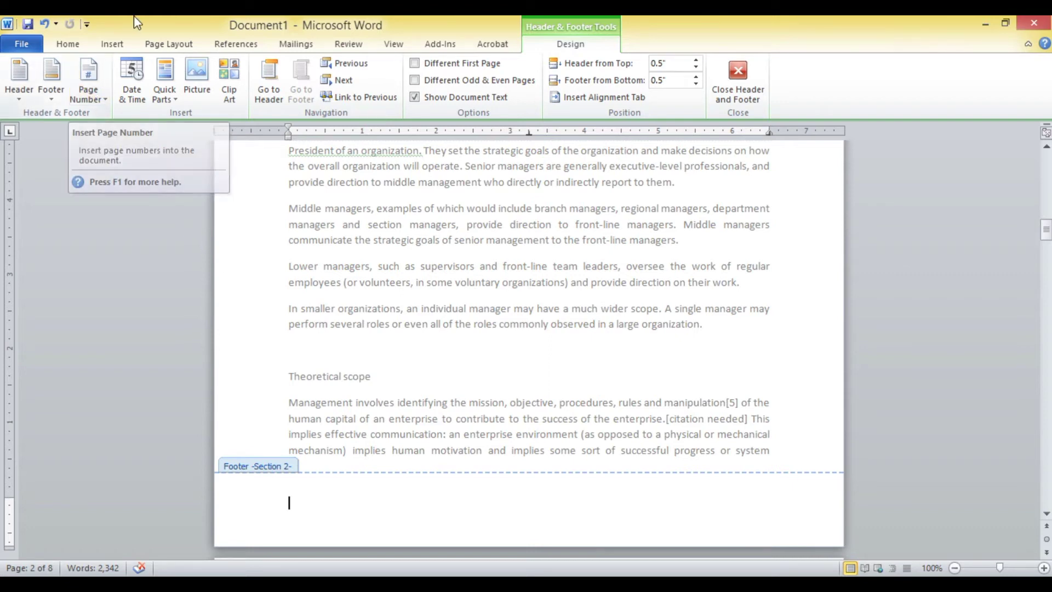
Insert a Plain Number 3 page number at the bottom of the page in the Section 2 footer
left_click(102, 47)
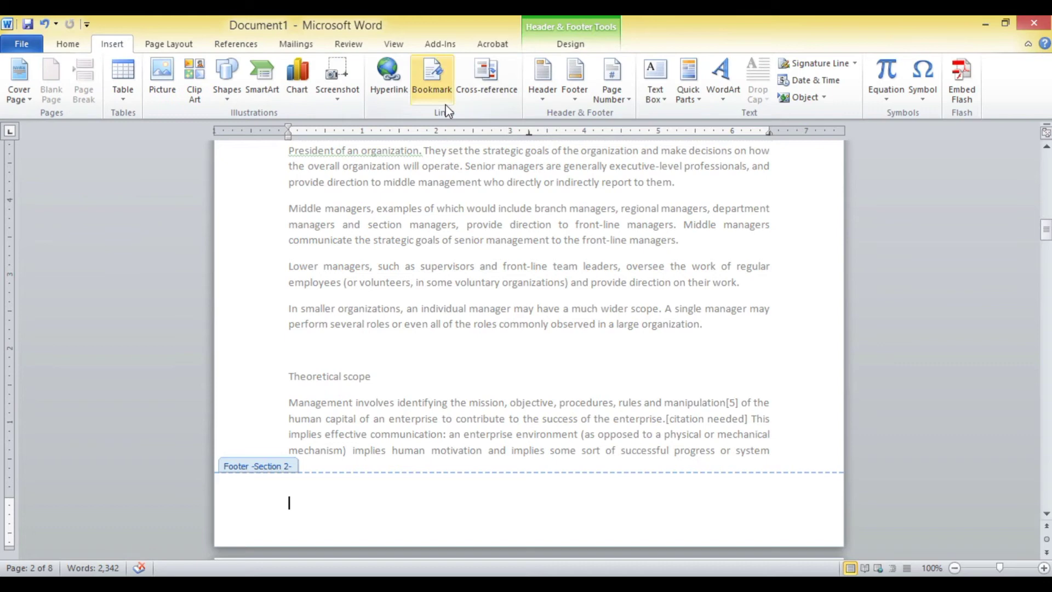
left_click(599, 92)
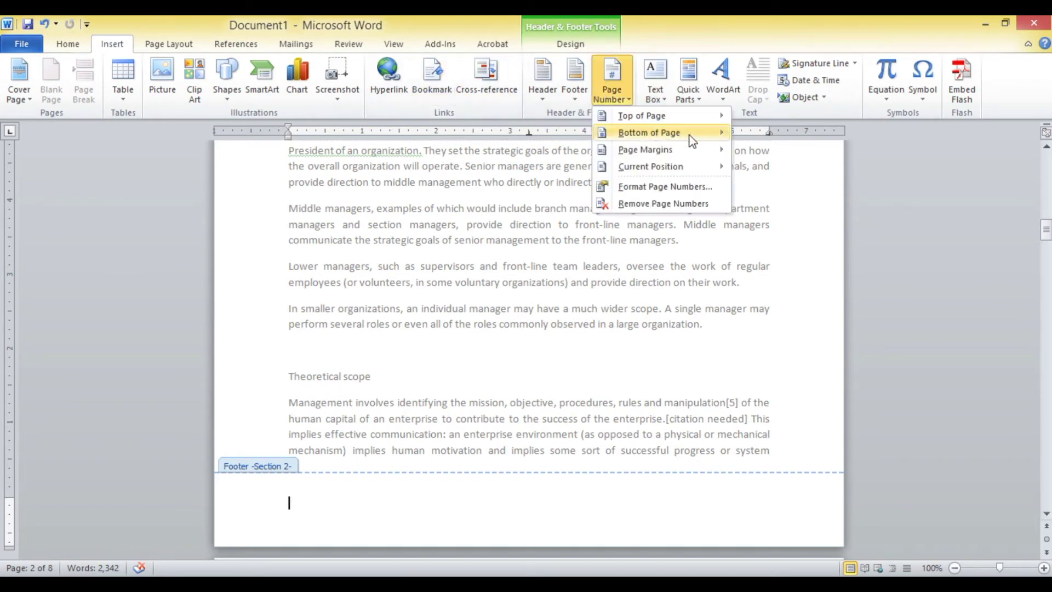
mouse_move(650, 133)
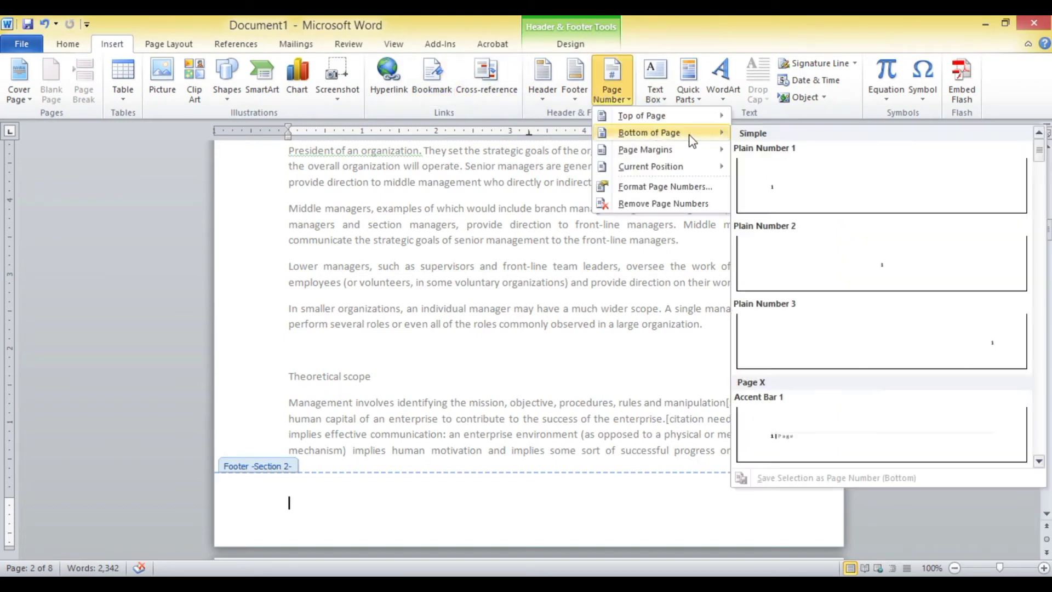
left_click(913, 321)
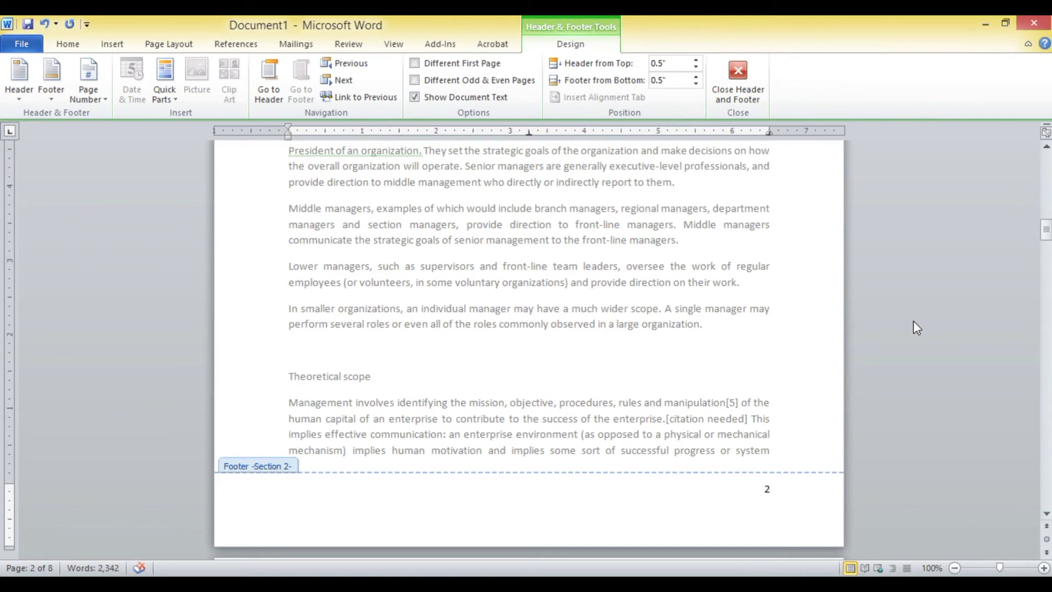
Format the Section 2 page numbers to start at 1, keeping the 1, 2, 3 number format
double_click(766, 491)
left_click(1047, 146)
mouse_move(1046, 229)
left_mouse_down()
mouse_move(1047, 198)
mouse_move(1046, 238)
left_mouse_up()
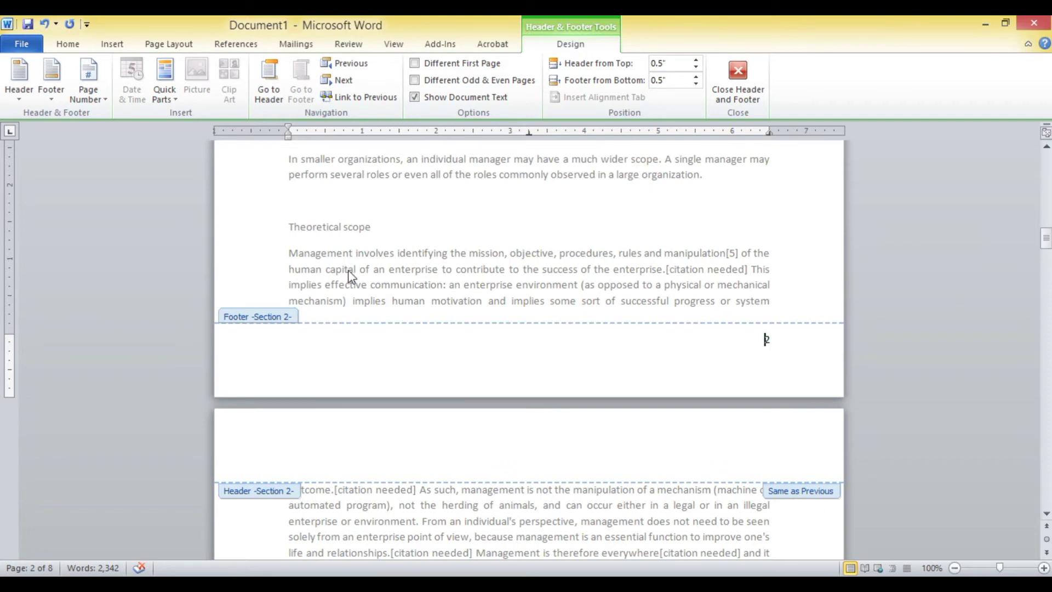
left_click(88, 91)
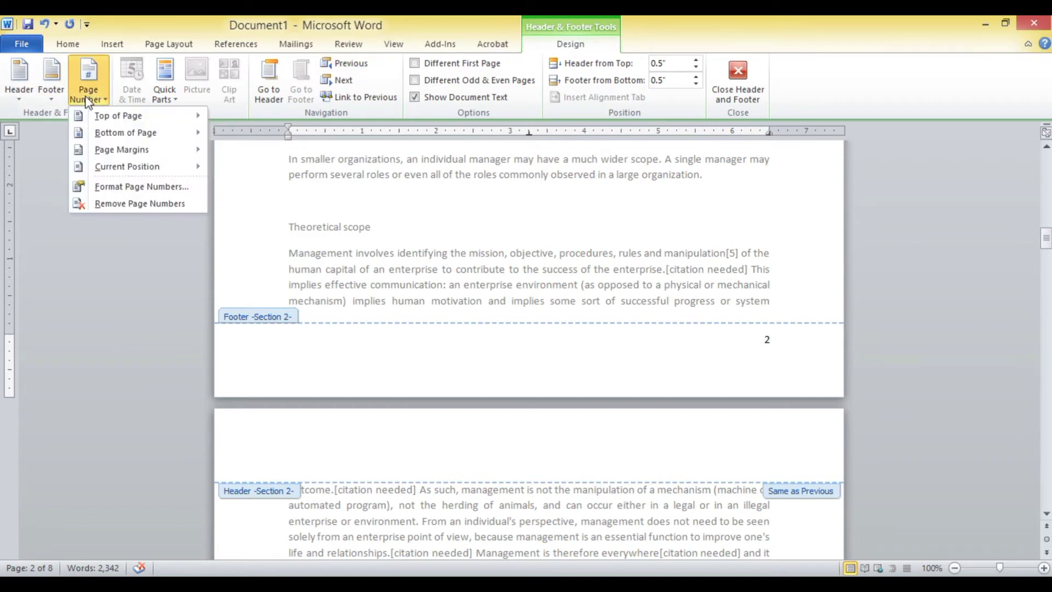
left_click(149, 185)
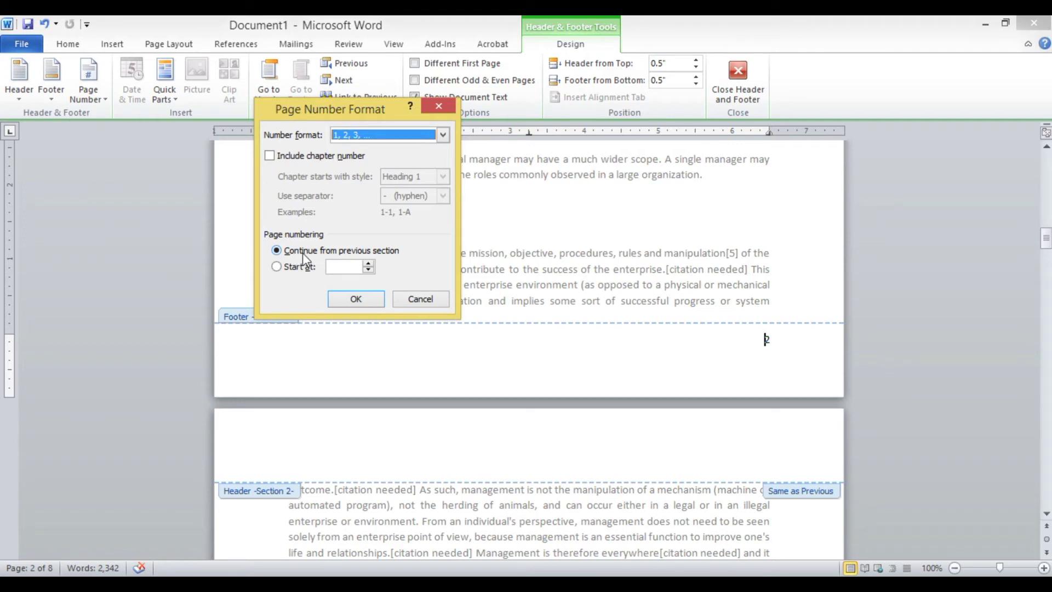
left_click(275, 267)
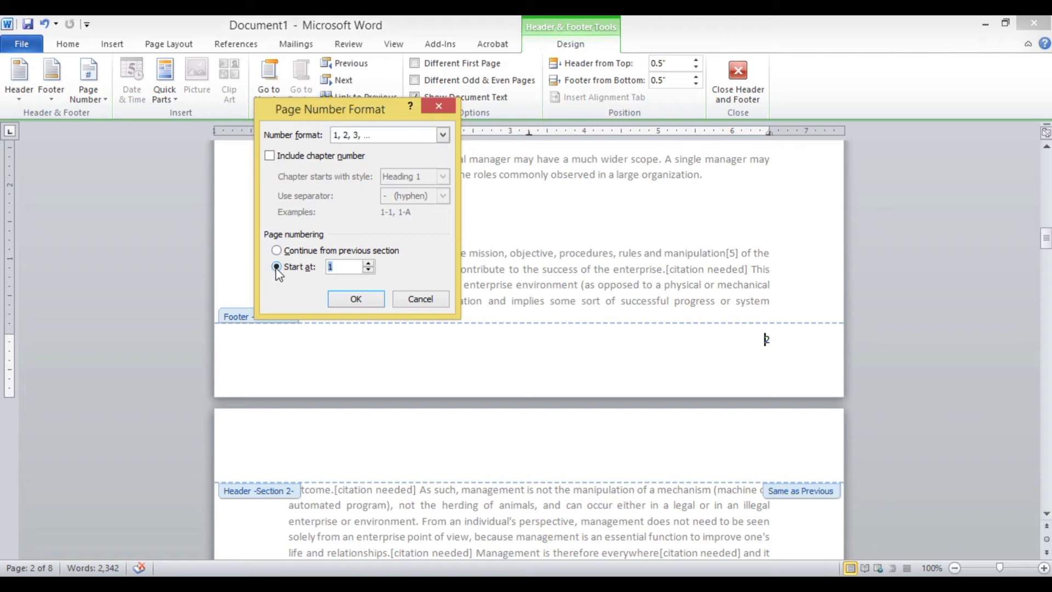
left_click(442, 135)
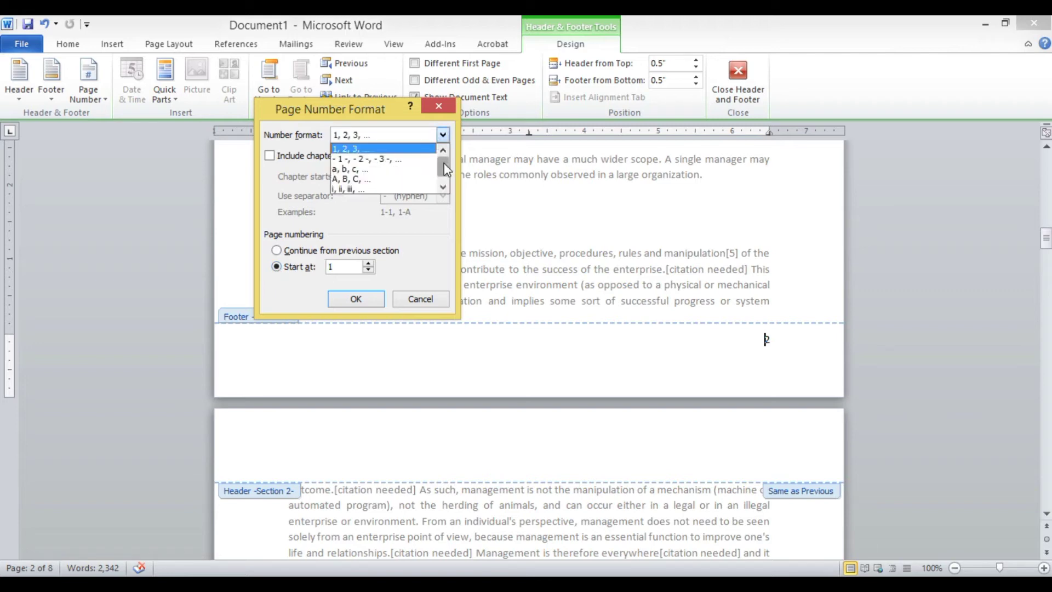
left_click(441, 135)
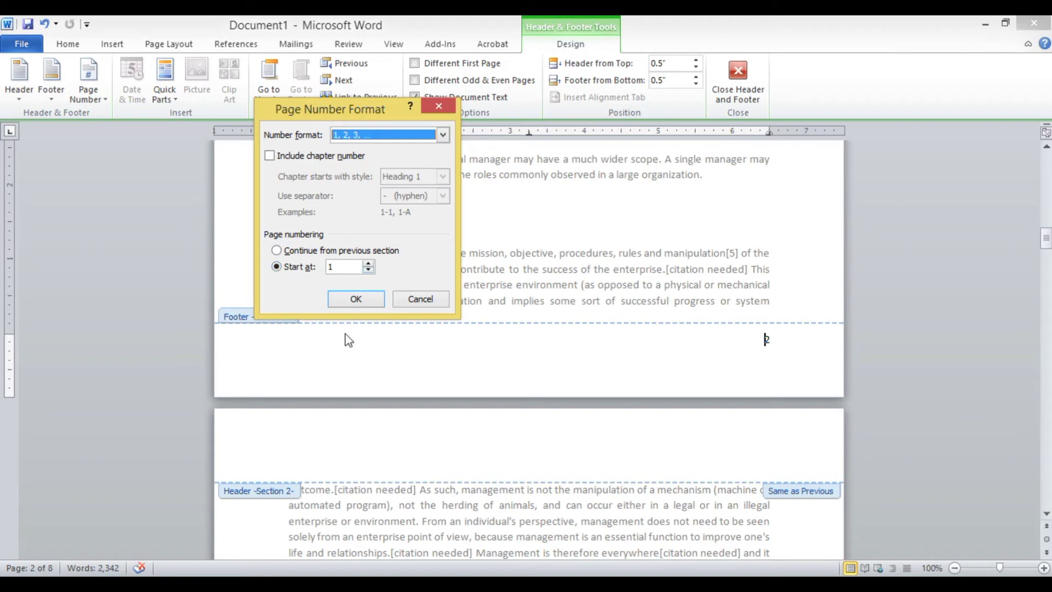
left_click(356, 299)
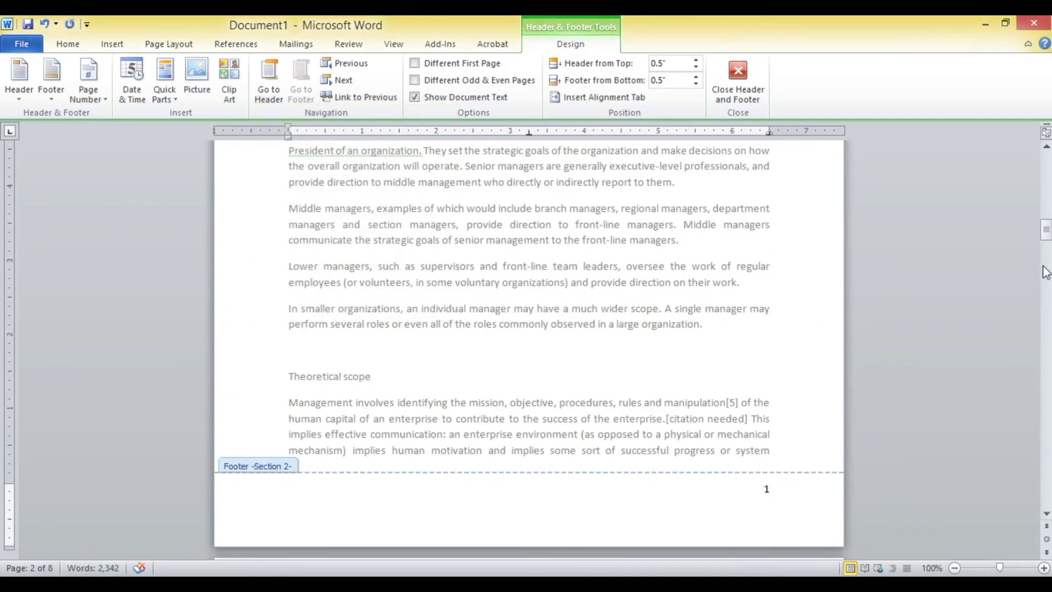
Close footer editing, check the page number on the first body page, and undo the last edit
mouse_move(1048, 236)
left_mouse_down()
mouse_move(1047, 164)
mouse_move(1048, 241)
left_mouse_up()
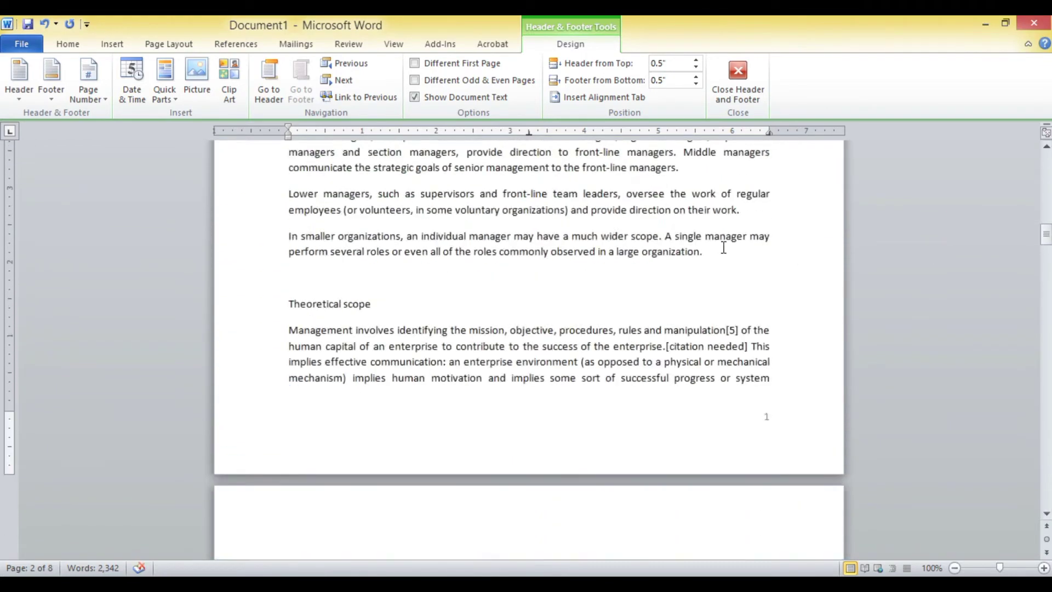
double_click(723, 249)
left_click(560, 467)
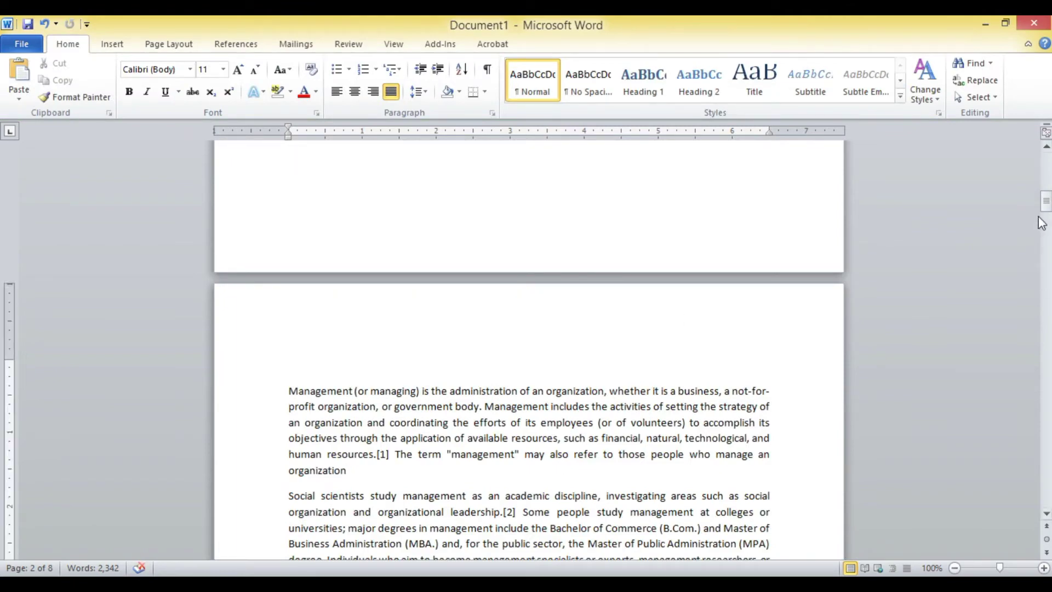
left_click_drag(1048, 205, 1047, 230)
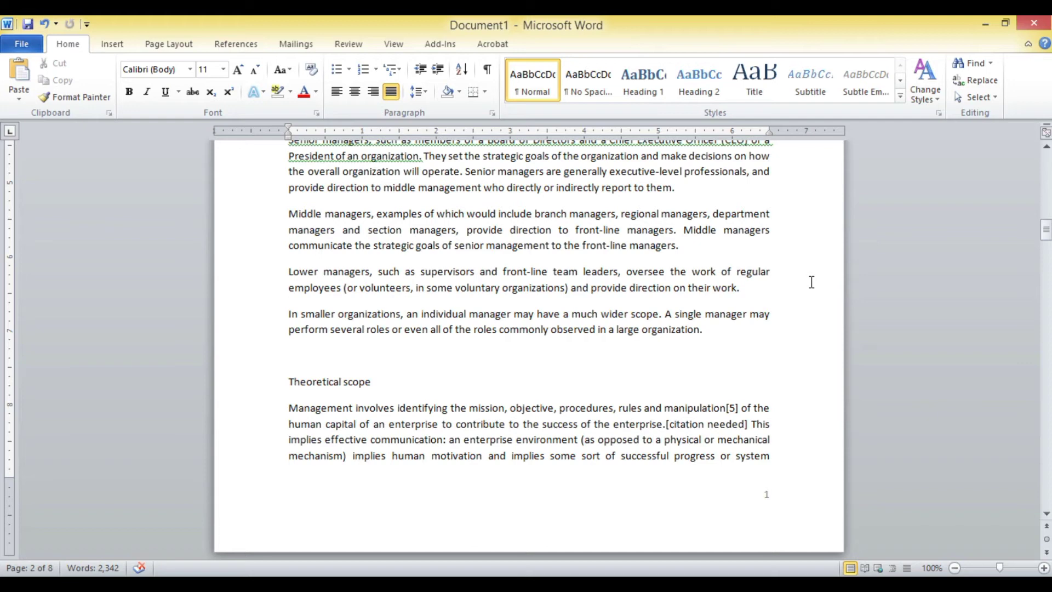
key("ctrl+z")
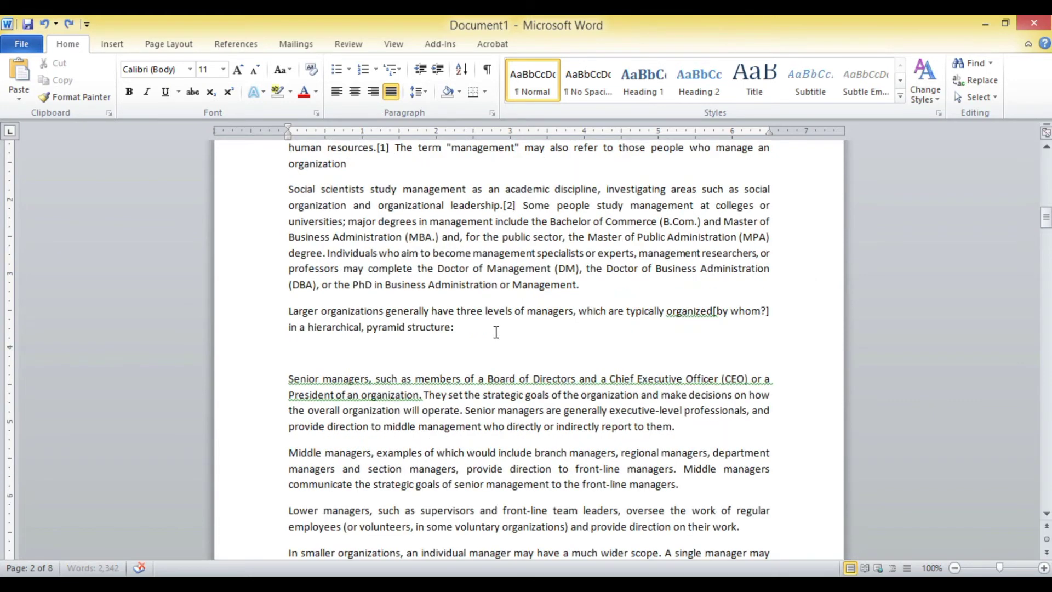
Set up a Find and Replace that looks for "managers" and replaces it with "leaders"
key("ctrl+h")
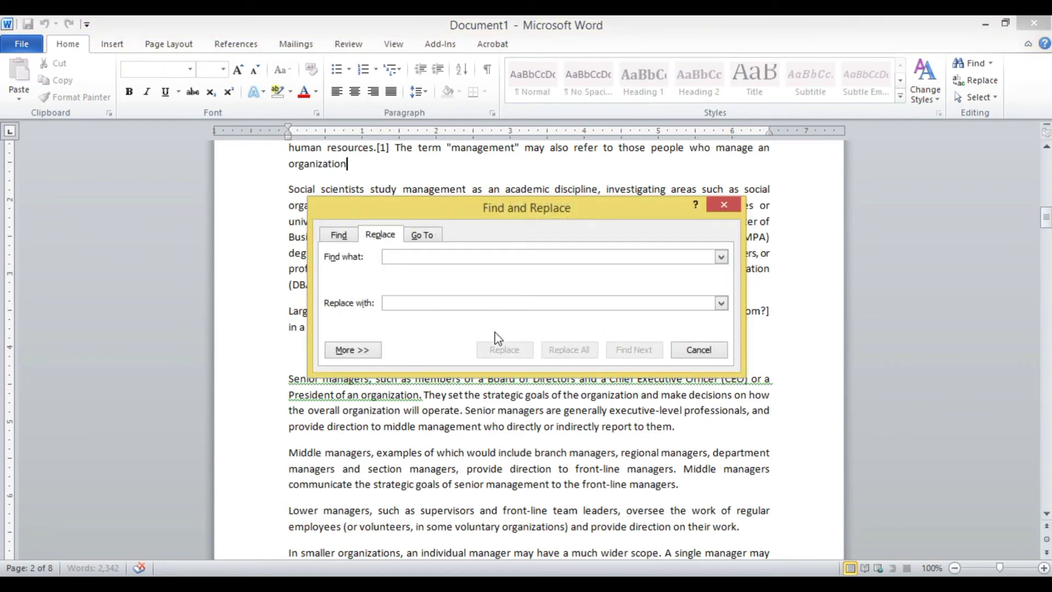
left_click_drag(479, 213, 747, 328)
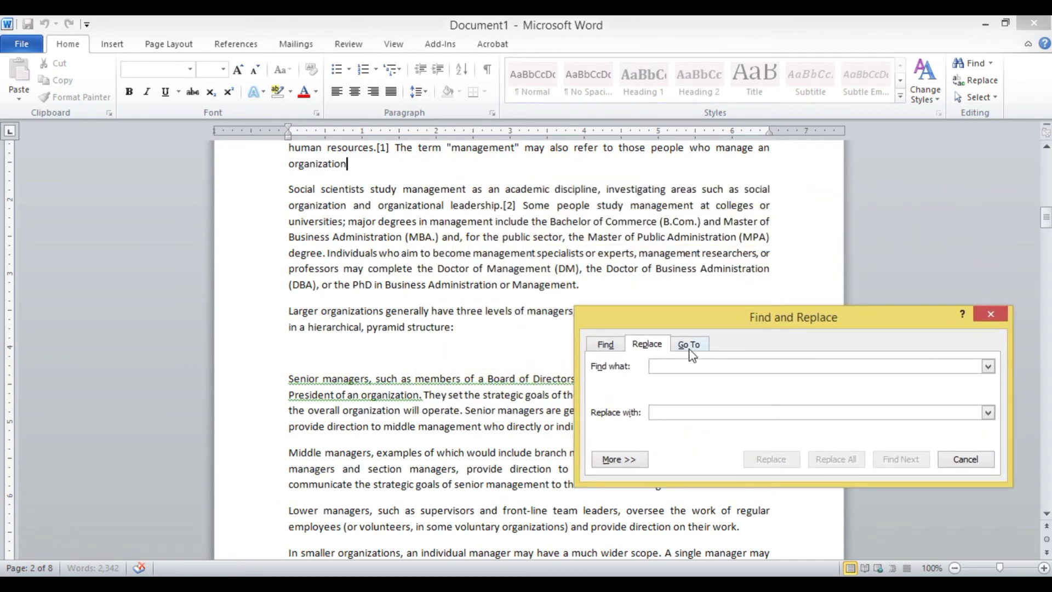
type("managers")
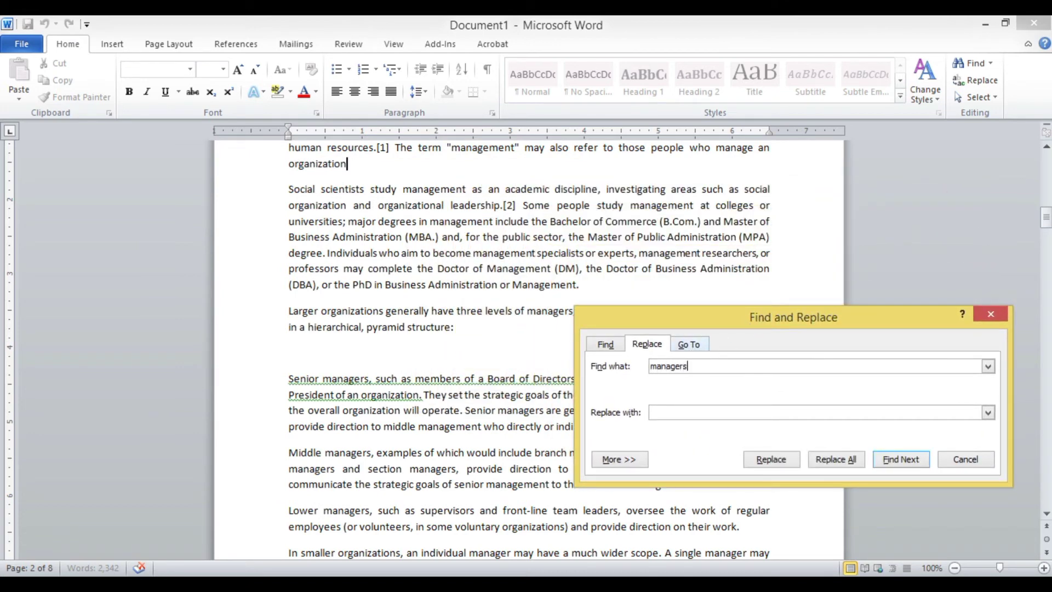
left_click(679, 412)
type("leaders")
left_click_drag(708, 368, 634, 368)
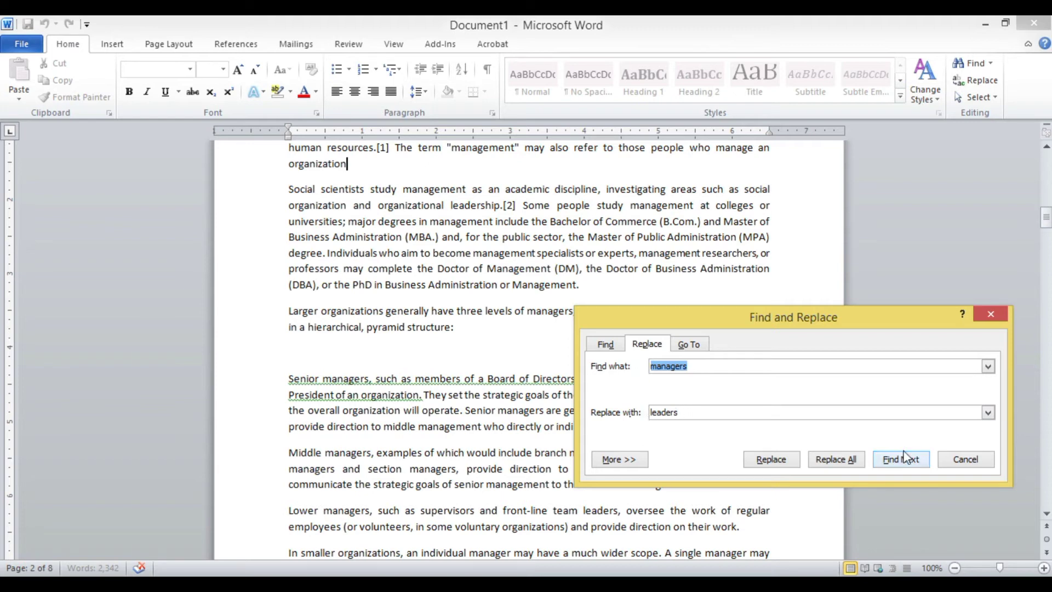
left_click_drag(767, 323, 818, 390)
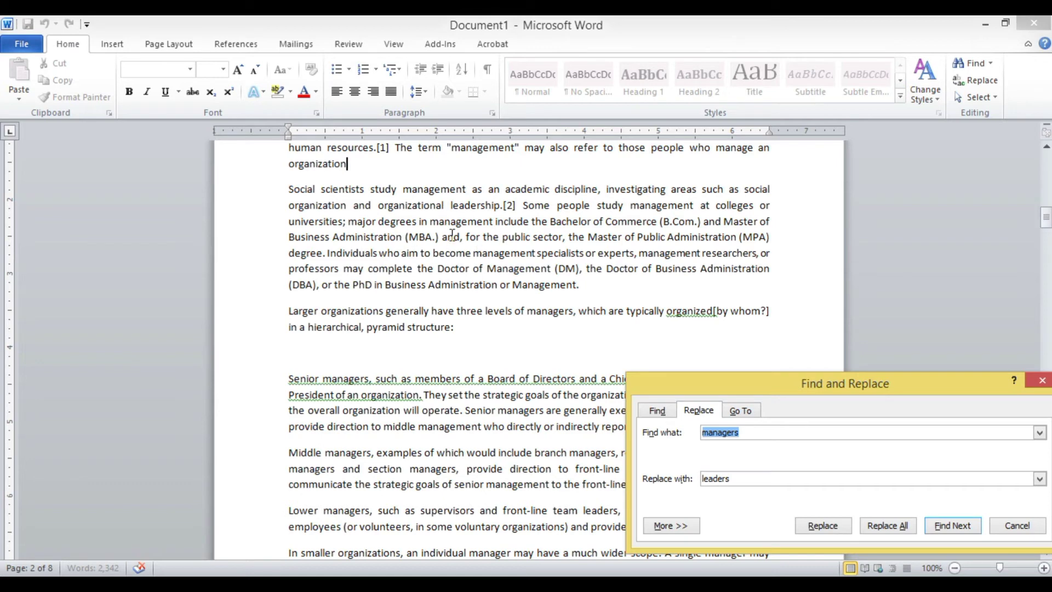
Look through the first body page's paragraphs for the word "managers", moving the Find and Replace dialog off the text
left_click(1047, 149)
left_click(1047, 149)
left_click(1047, 149)
left_click(1046, 149)
left_click(1047, 149)
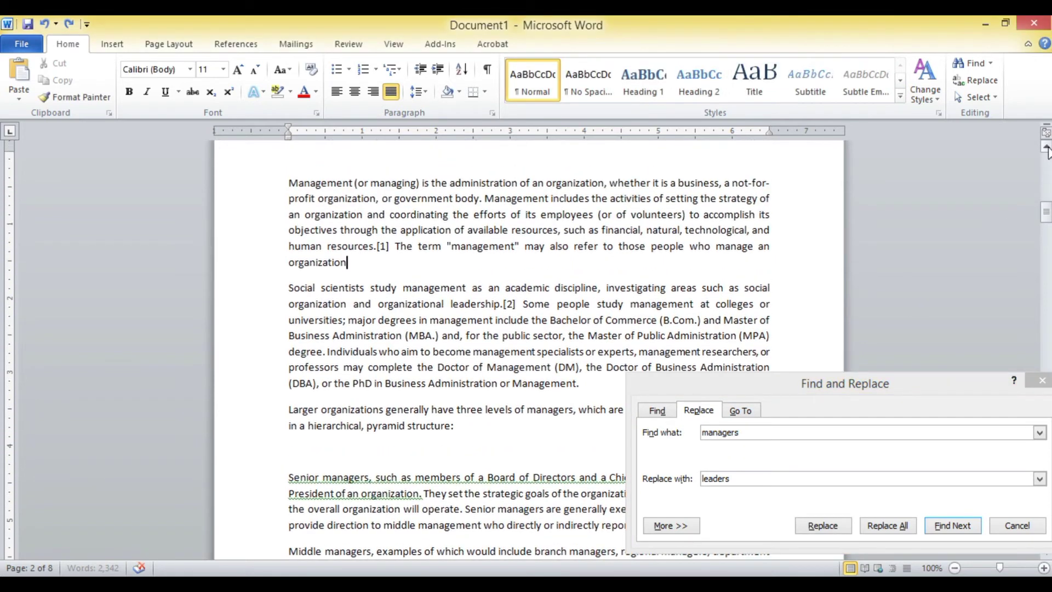
left_click_drag(950, 383, 872, 192)
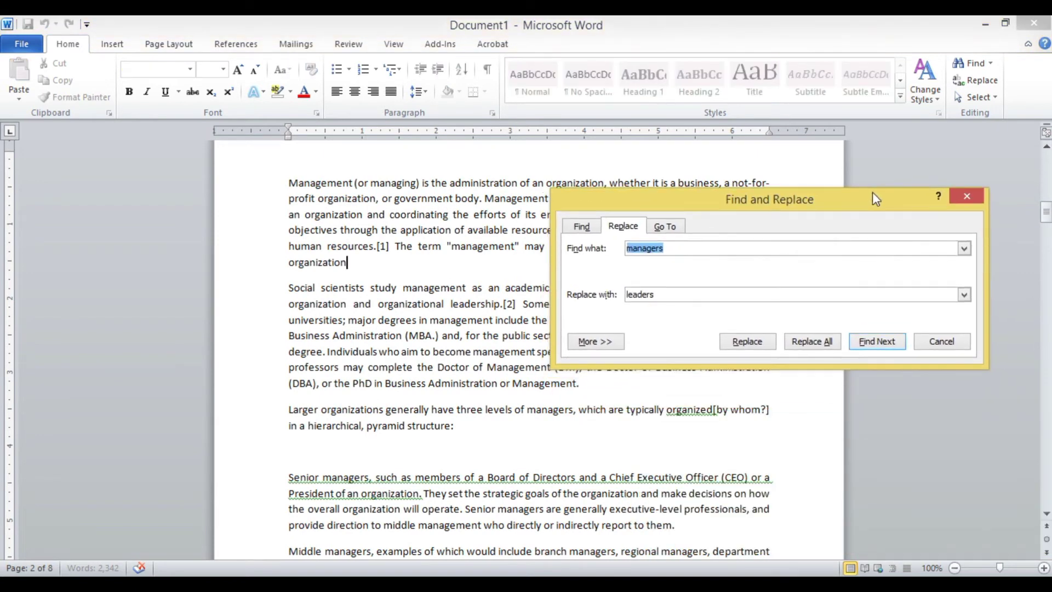
left_click(1047, 514)
left_click(1046, 514)
left_click(1046, 514)
left_click(1046, 514)
left_click(1046, 514)
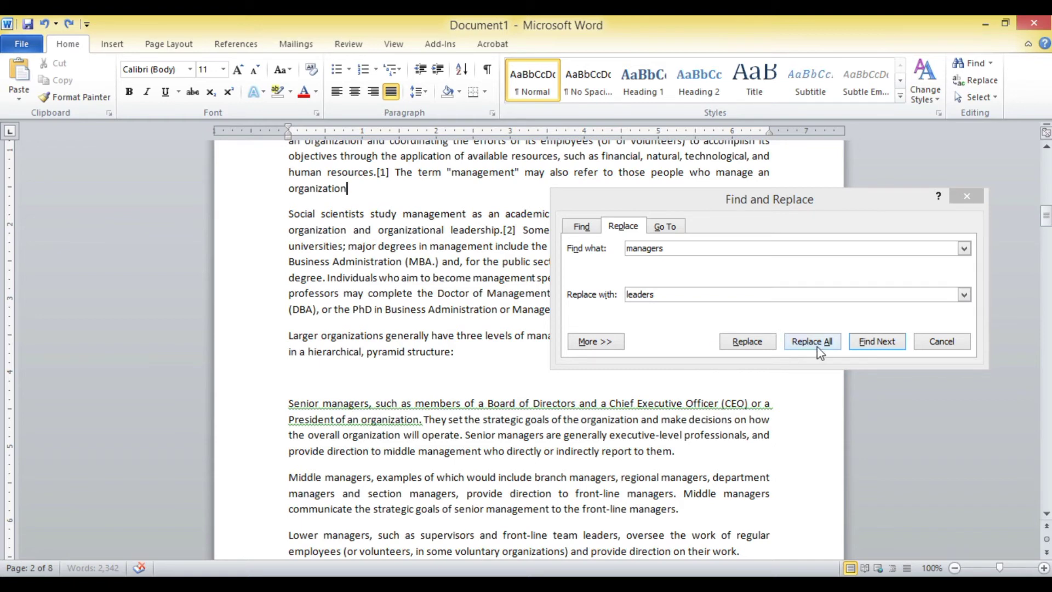
Replace all occurrences of "managers" with "leaders" throughout the document and dismiss the completion message
left_click_drag(787, 204, 828, 200)
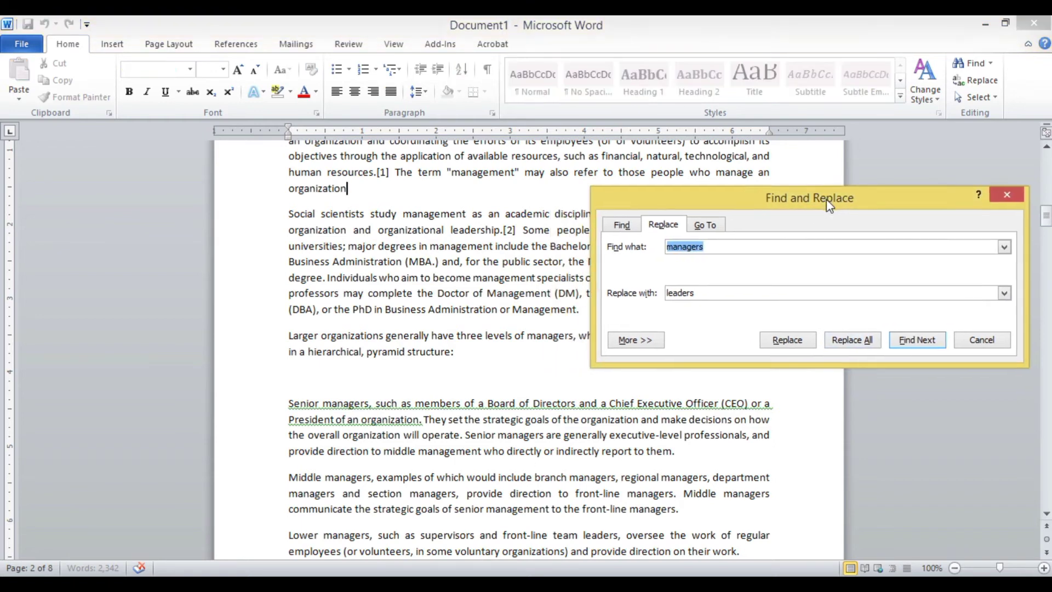
left_click(868, 339)
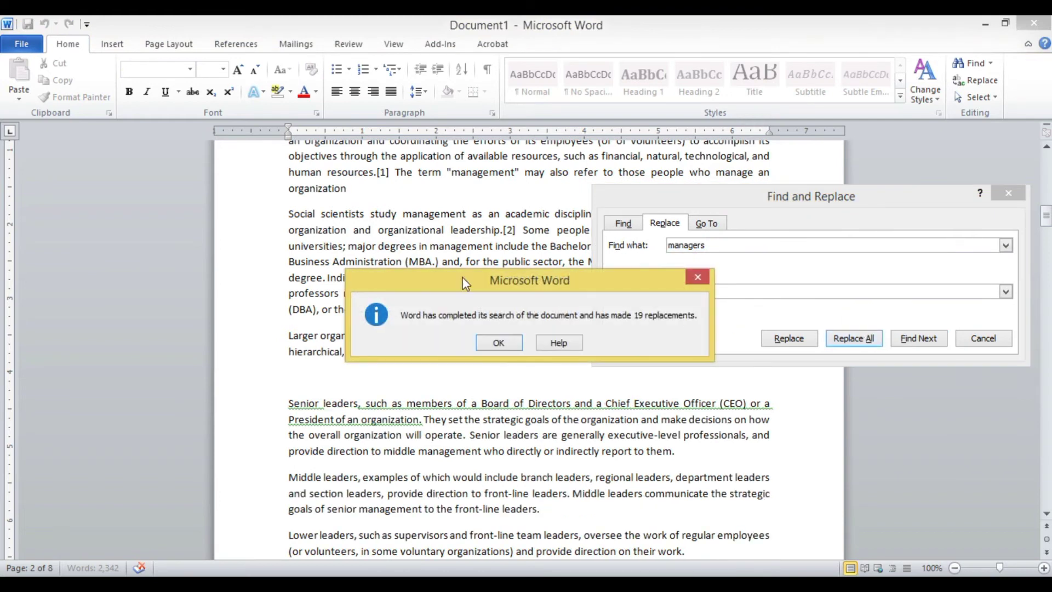
left_click_drag(501, 282, 728, 278)
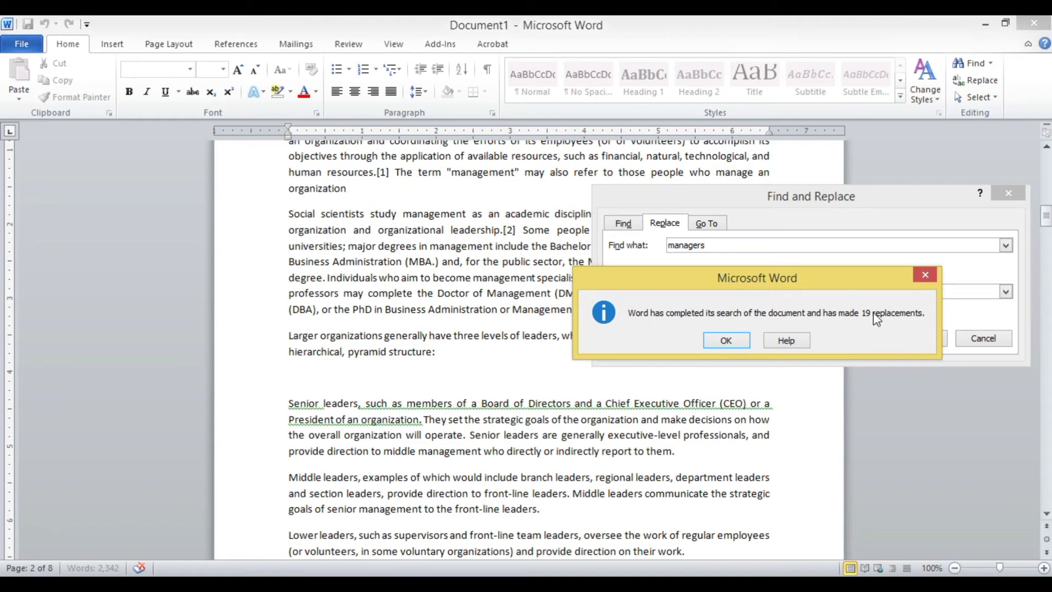
left_click(723, 341)
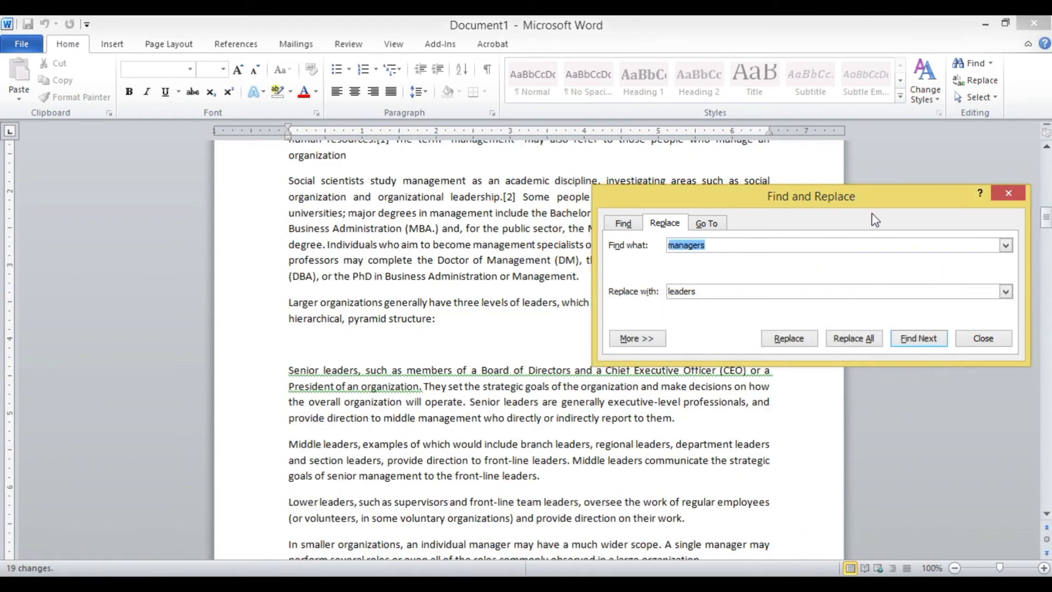
Close Find and Replace and check the replaced wording in the paragraph about middle leaders, including the regional, department and section leaders phrases
left_click(1009, 193)
left_click_drag(1046, 217, 1047, 224)
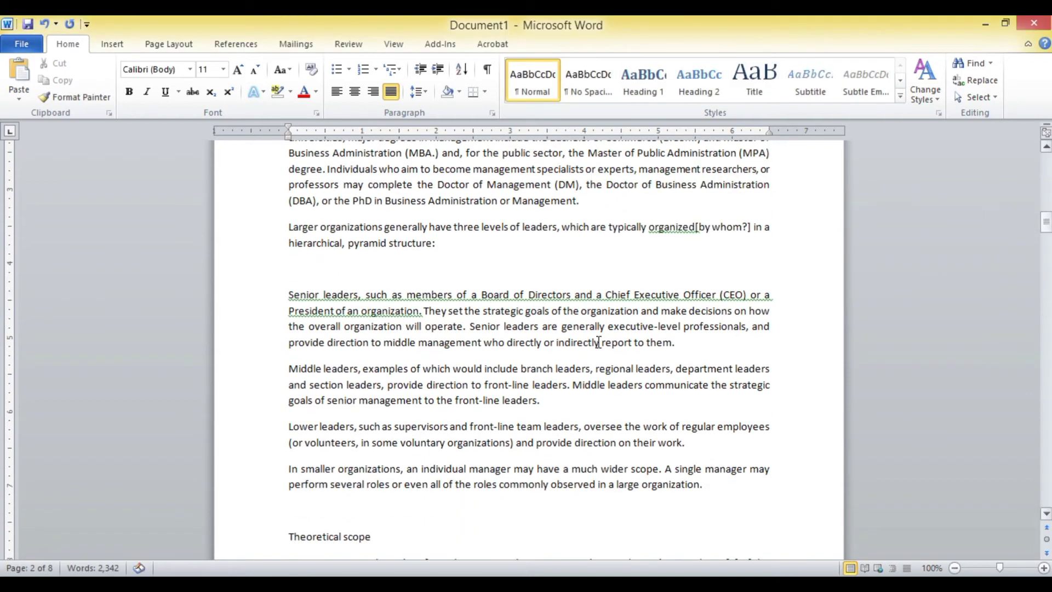
left_click_drag(596, 369, 669, 371)
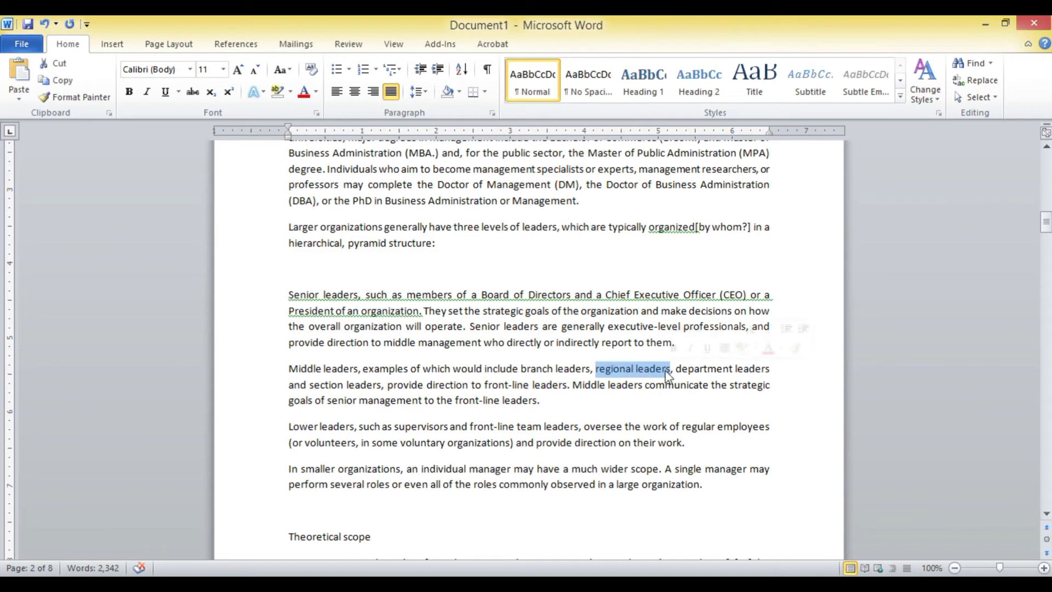
left_click(737, 371)
left_click_drag(738, 371, 765, 378)
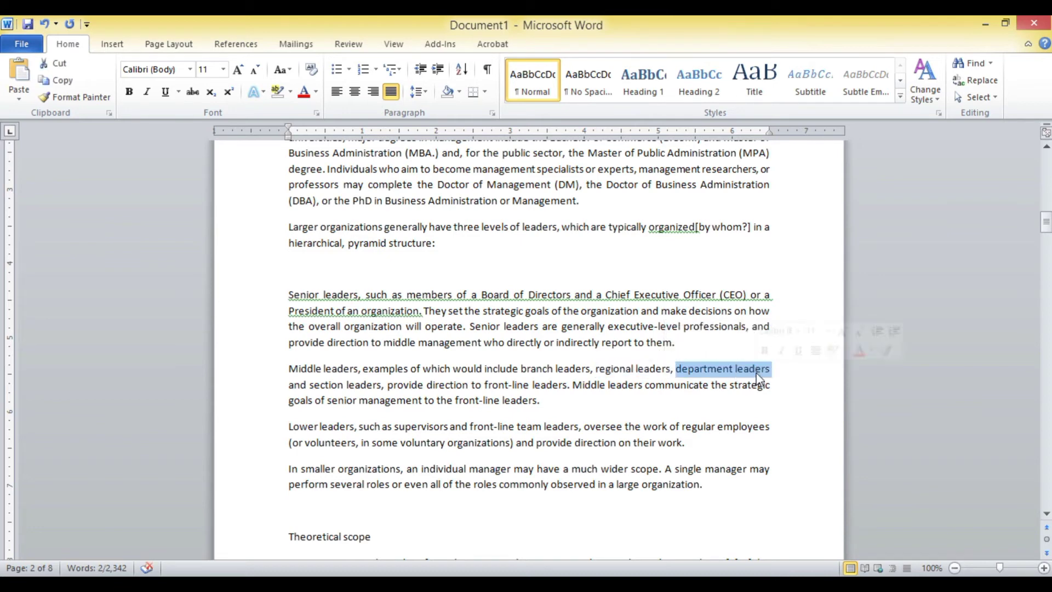
left_click_drag(310, 385, 371, 392)
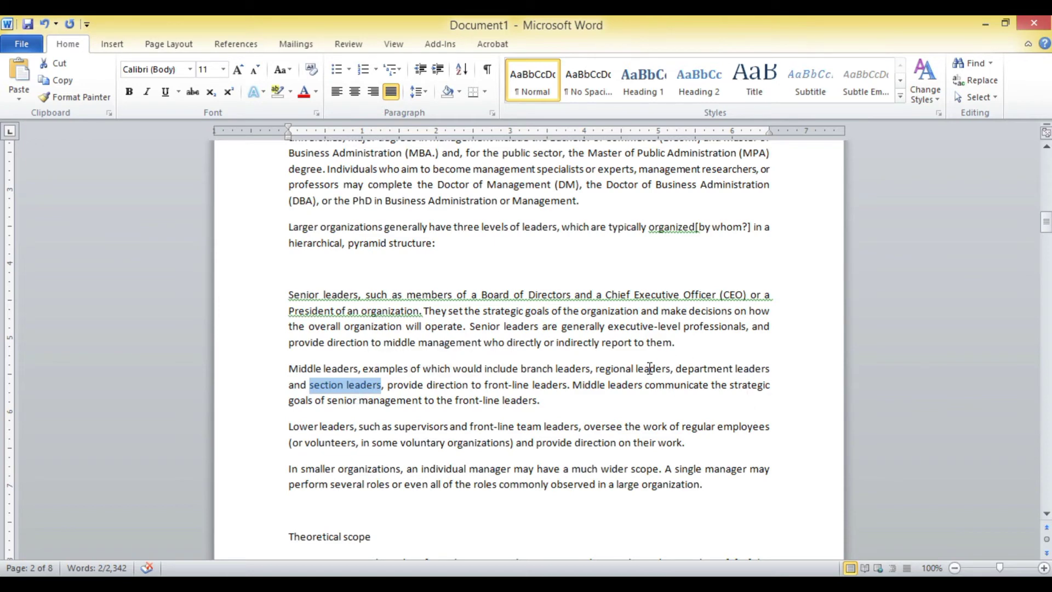
left_click(566, 372)
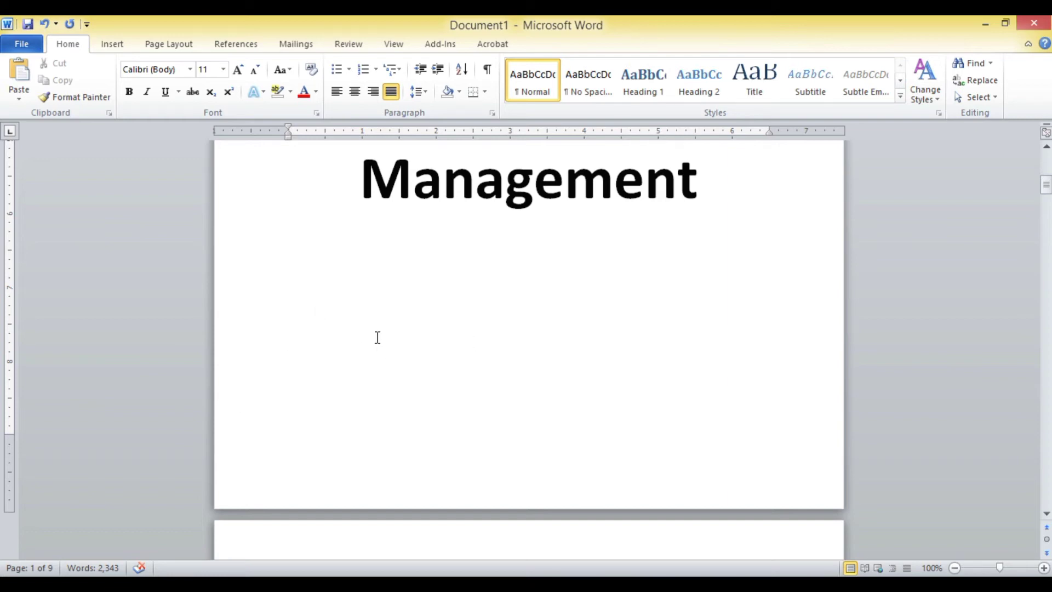
Insert empty lines after the Management title to create a blank page between the title page and the body text
key("Return")
key("Return")
key("Return")
key("Return")
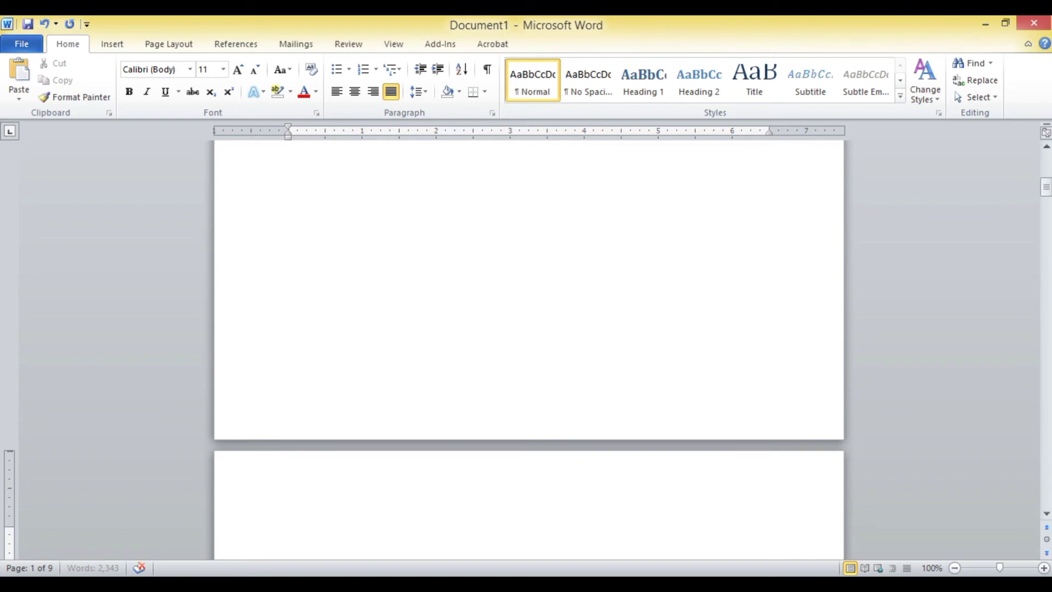
left_click(236, 44)
left_click(1047, 514)
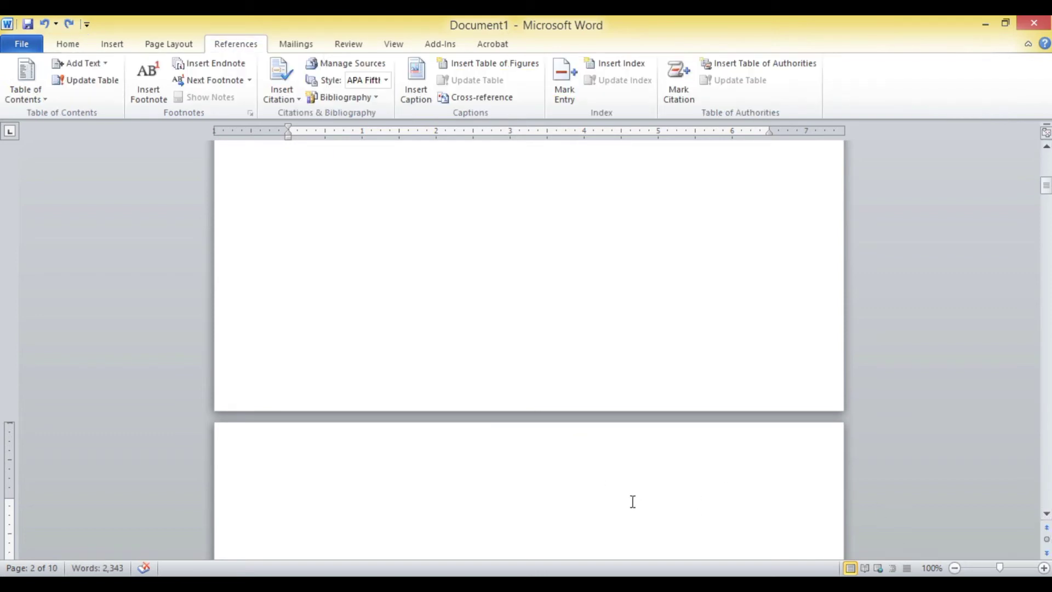
left_click_drag(1046, 515, 1046, 515)
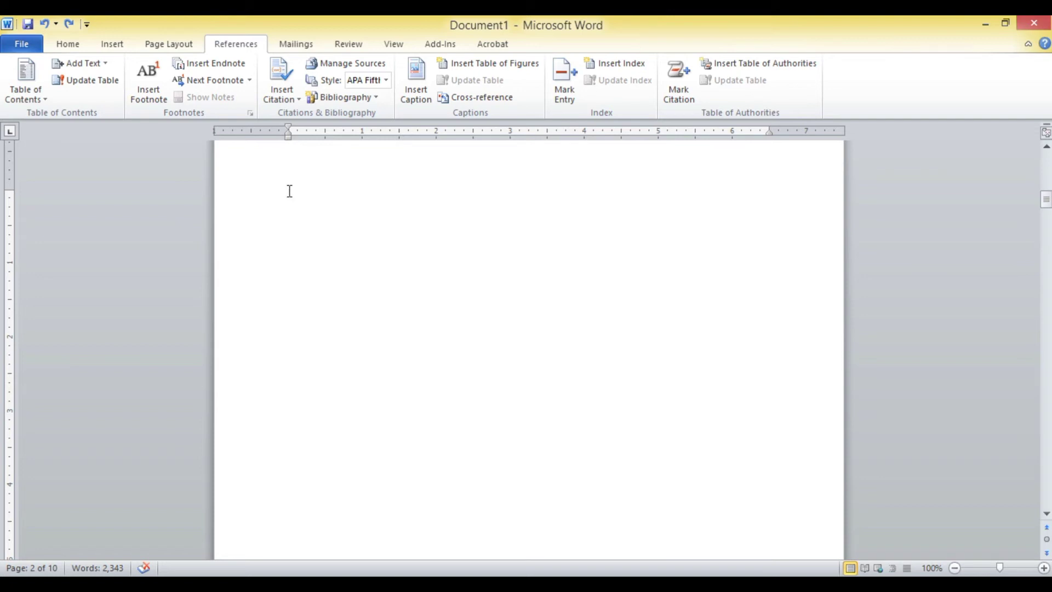
Add the headings Definition, Theoretical scope, History, Etymology and Early writing to the table of contents as Level 1
left_click_drag(1047, 200, 1048, 236)
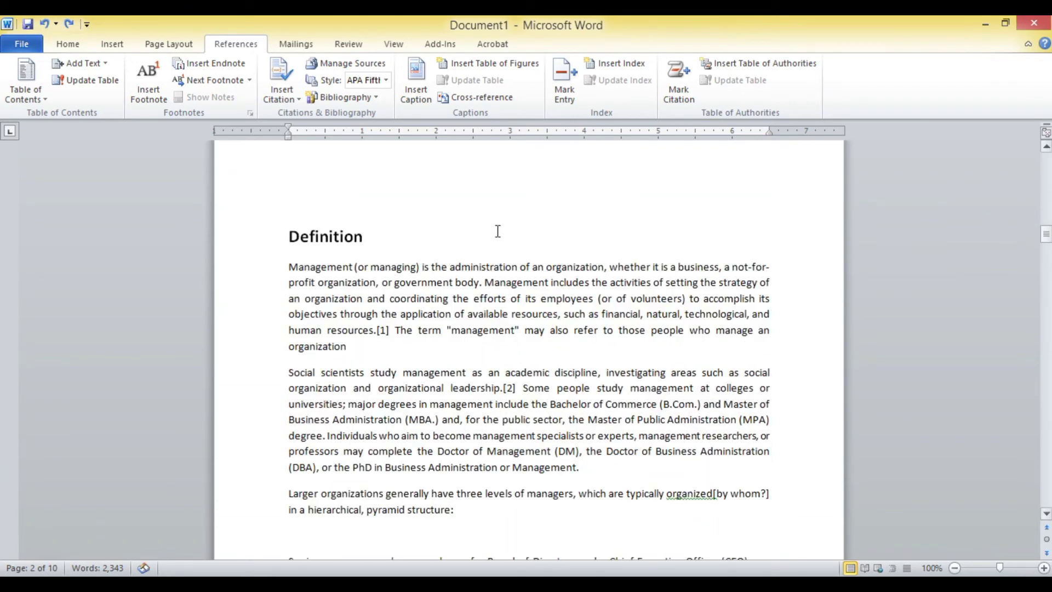
left_click(242, 247)
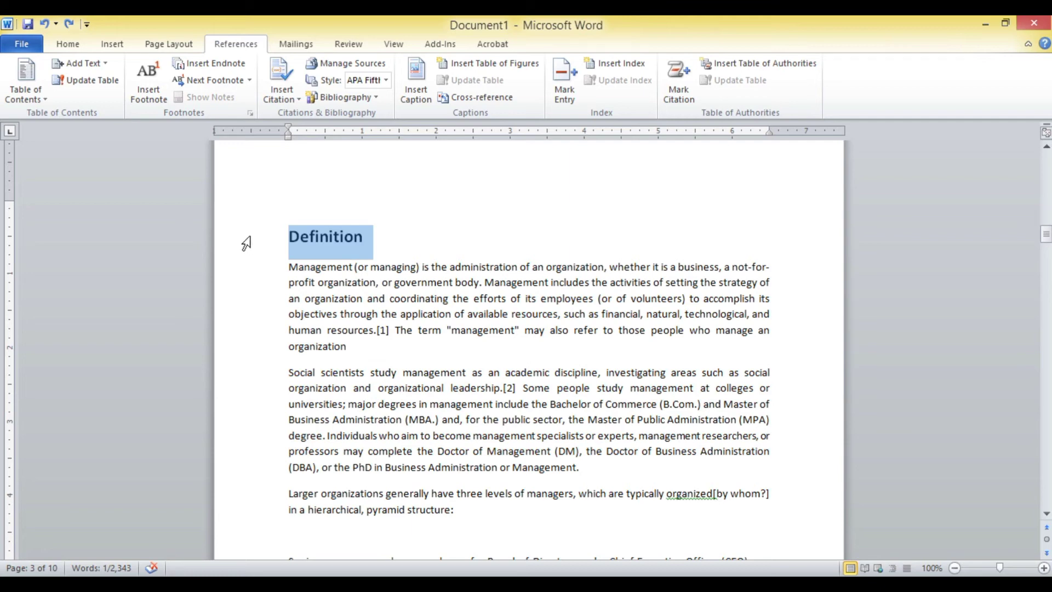
left_click(352, 242)
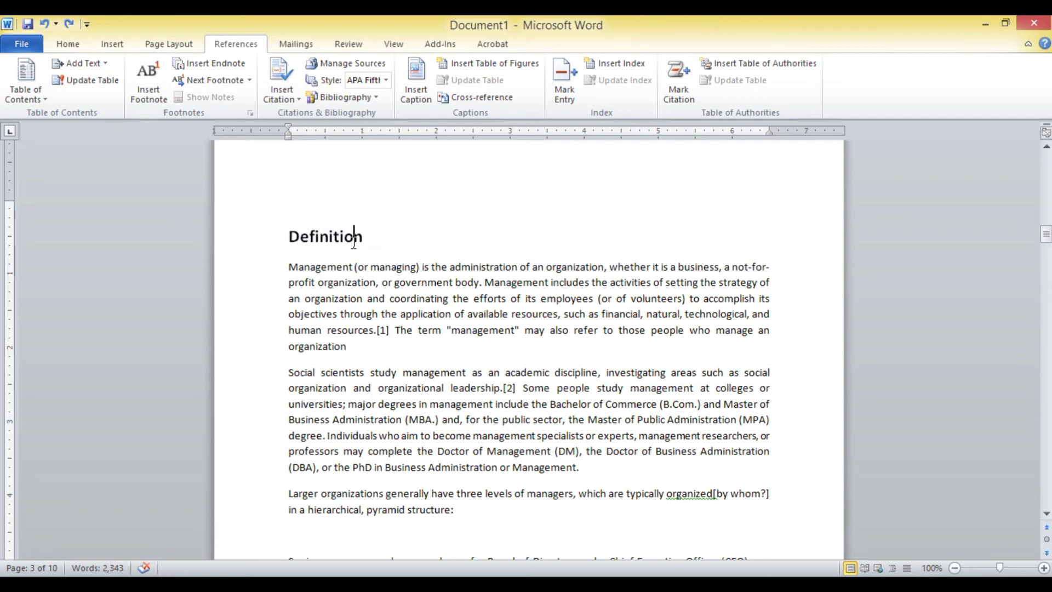
left_click(260, 241)
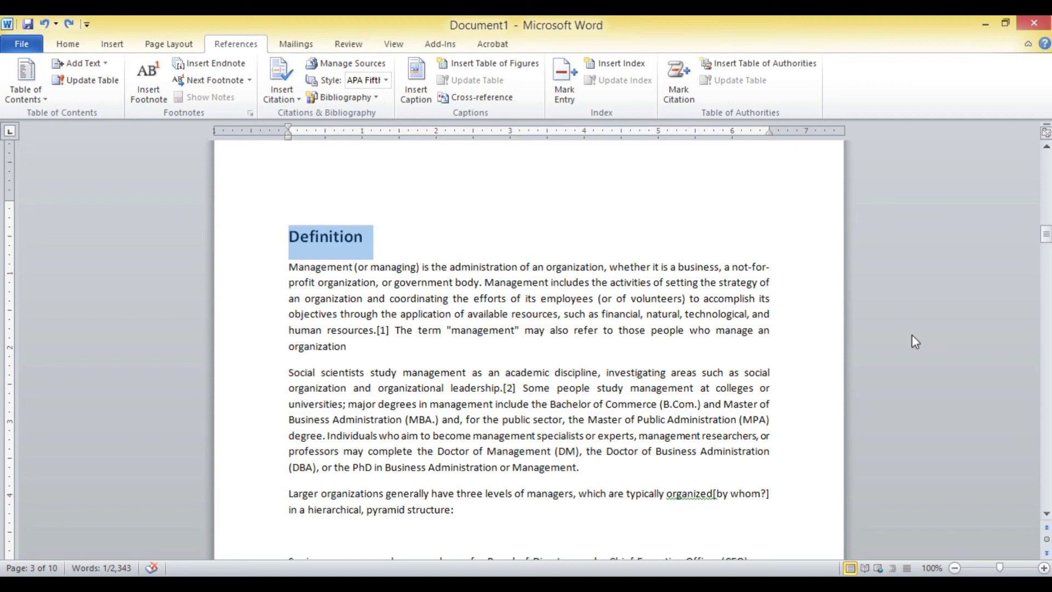
left_click_drag(1048, 235, 1050, 253)
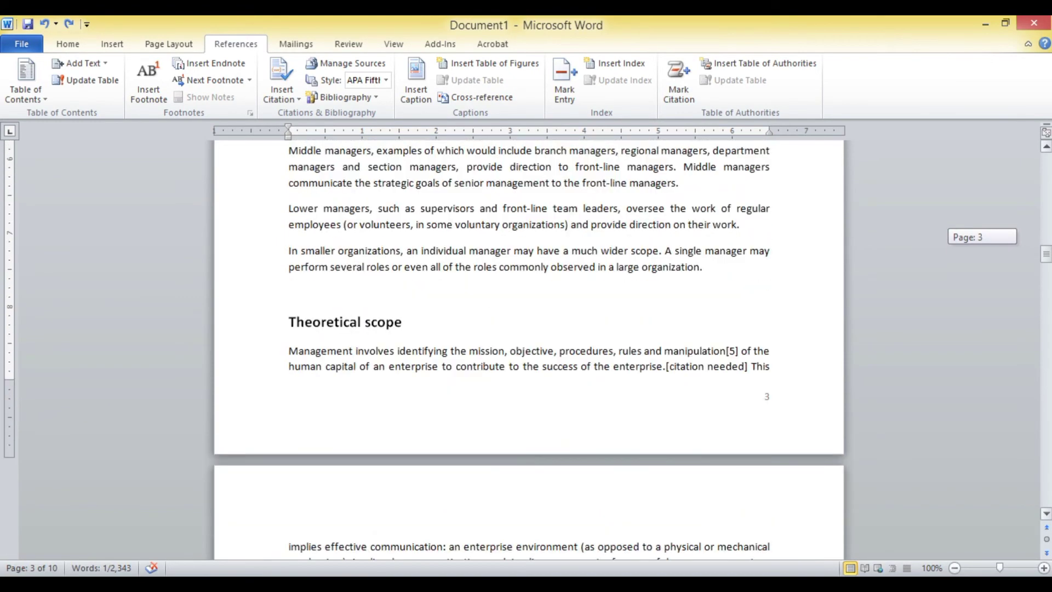
left_click(238, 327)
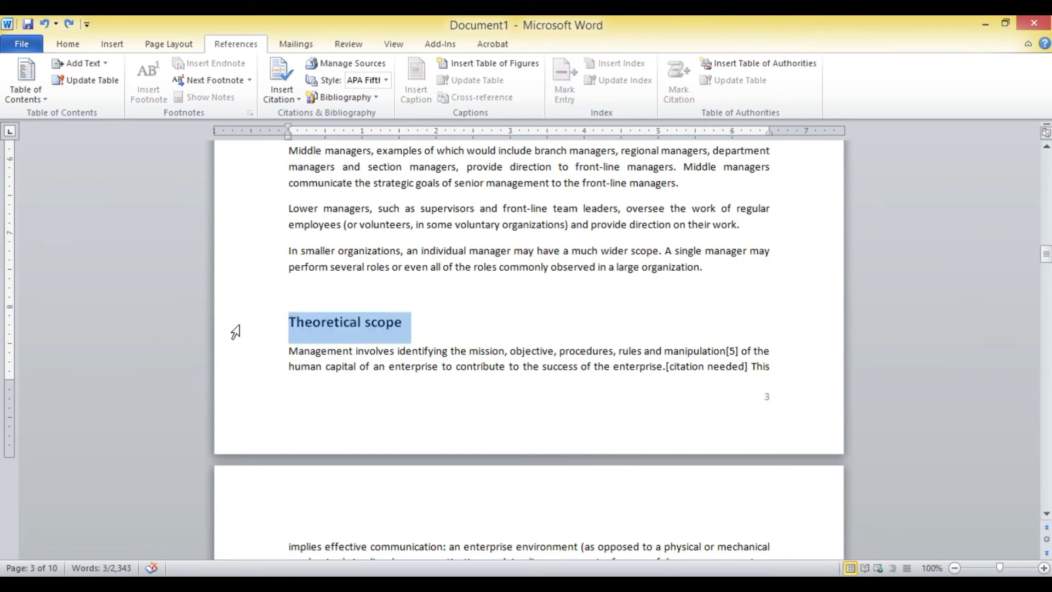
left_click_drag(1046, 256, 1049, 324)
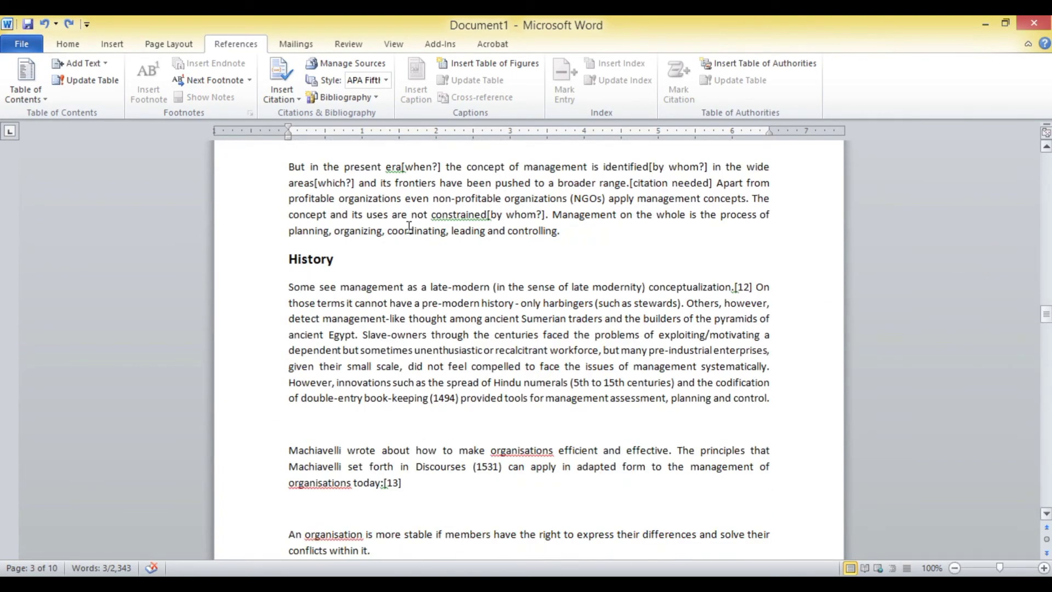
left_click(241, 262)
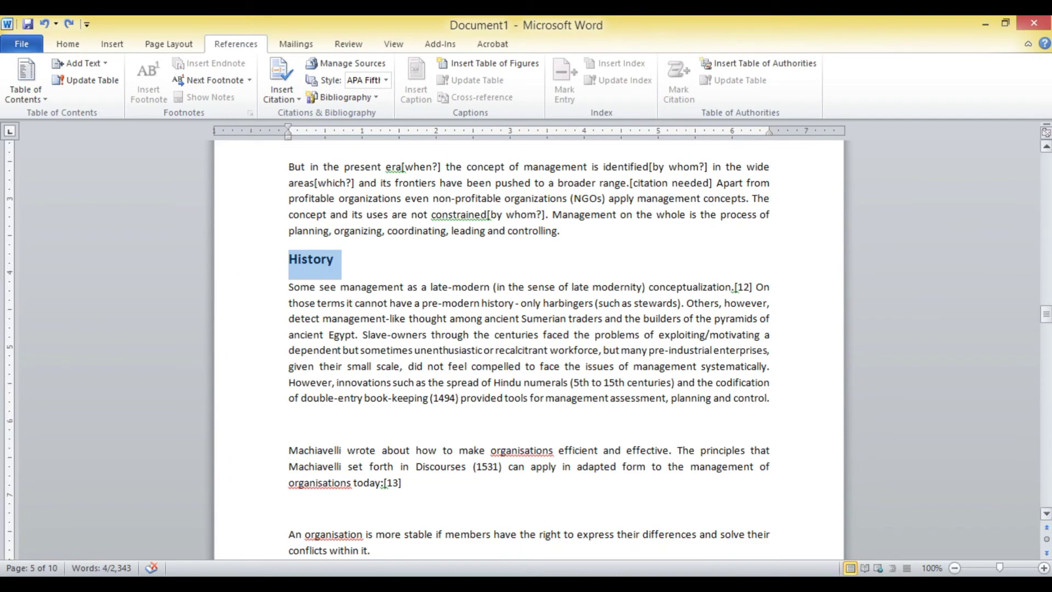
left_click_drag(1048, 317, 1048, 351)
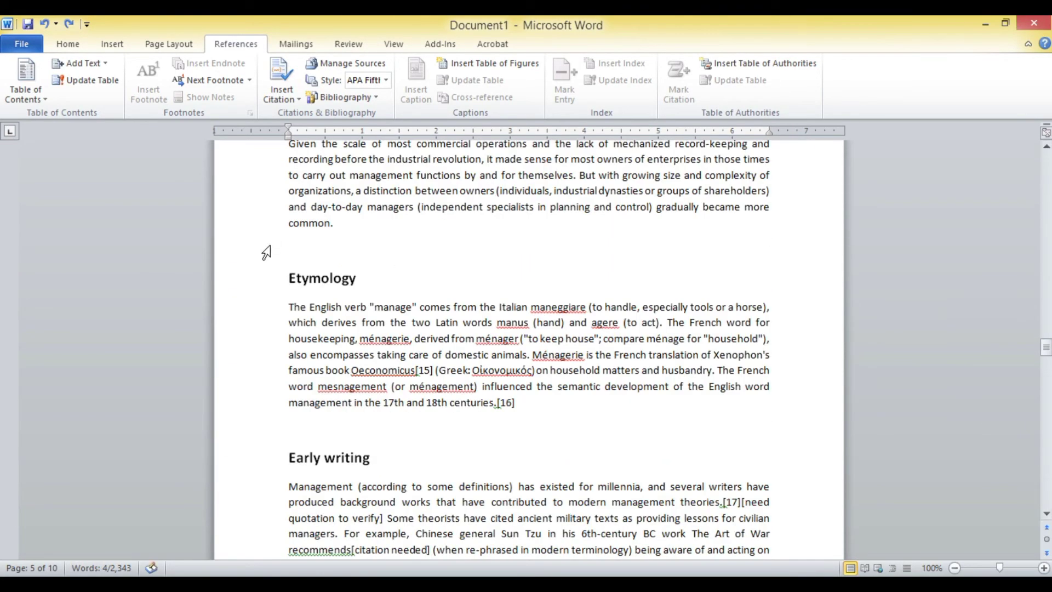
left_click(255, 279)
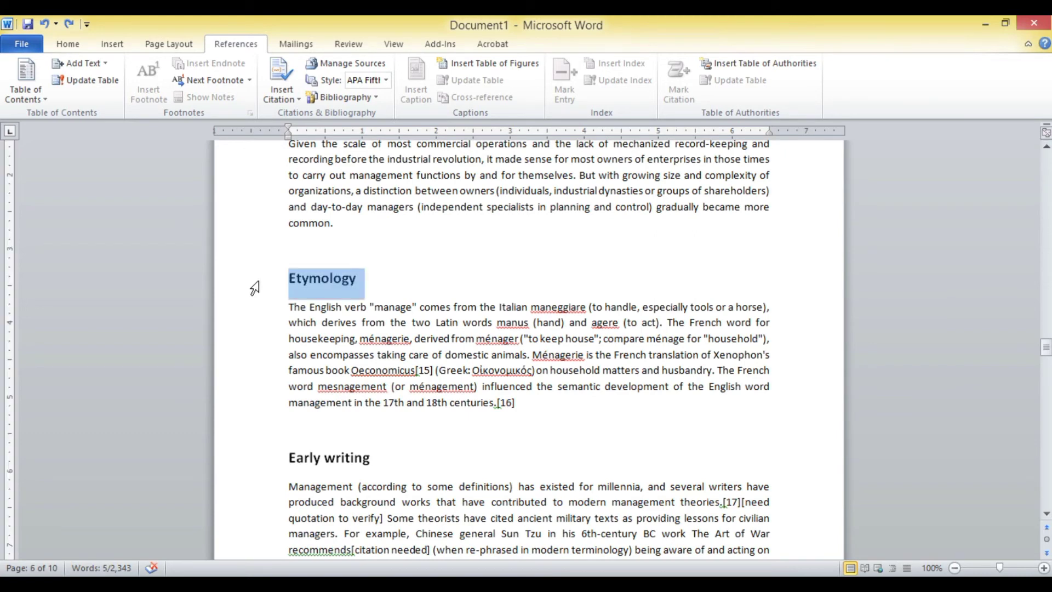
left_click(240, 462, "ctrl")
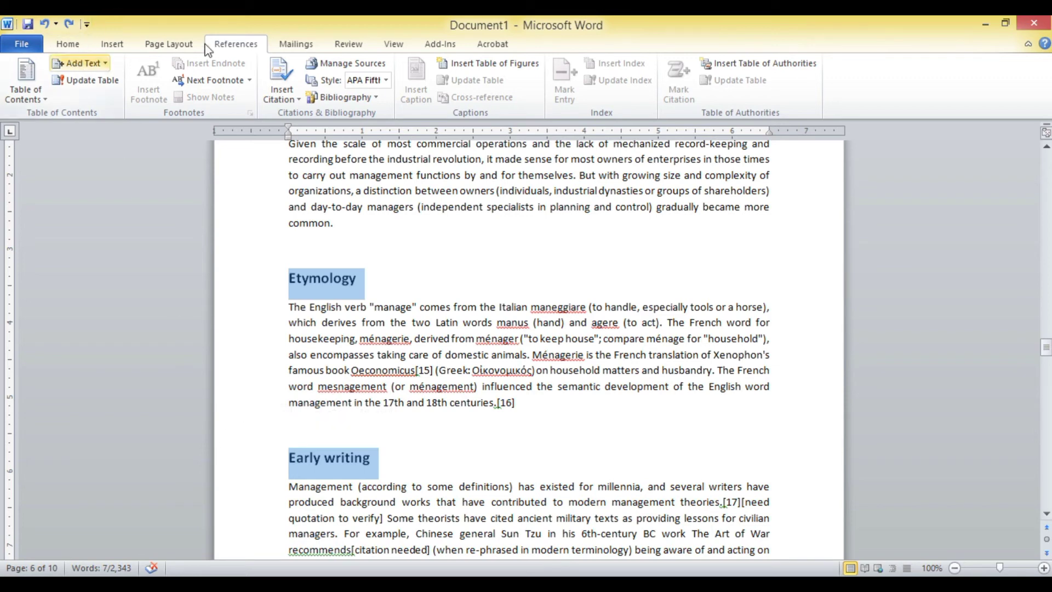
left_click(84, 64)
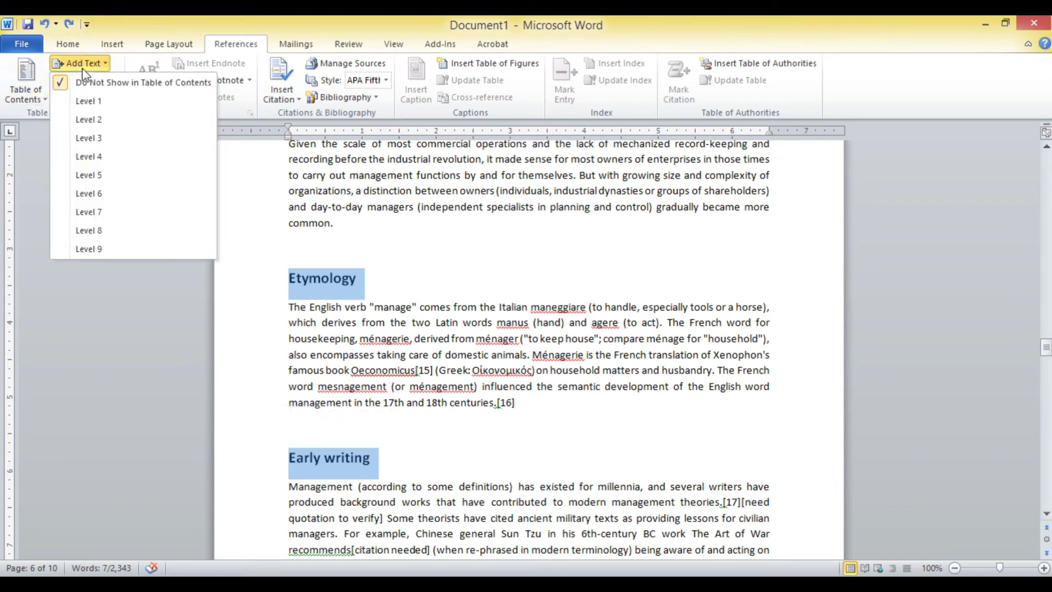
left_click(82, 107)
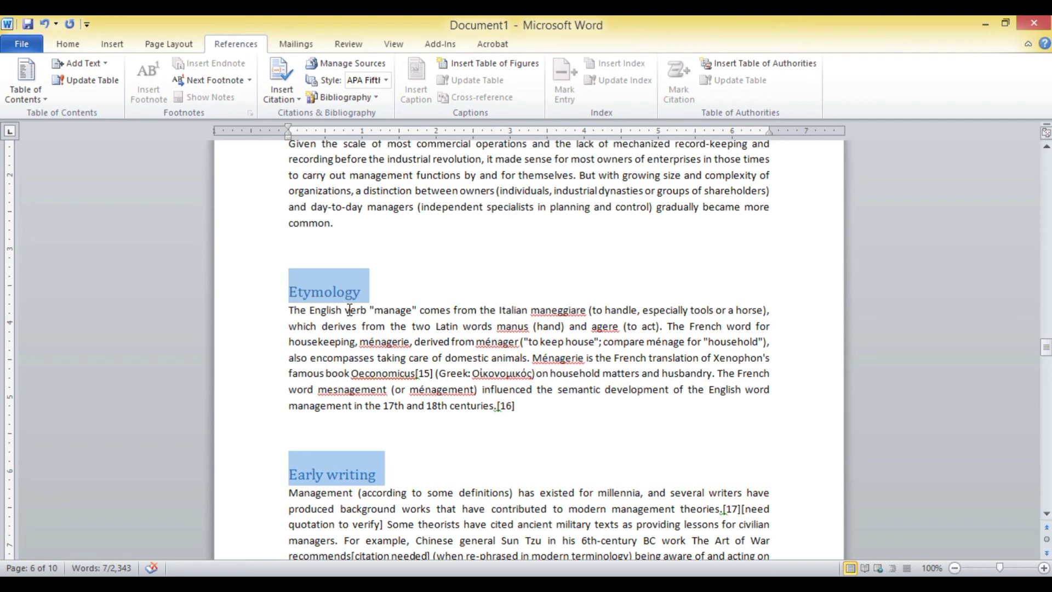
Make the five selected section headings bold and set their font colour to black
key("ctrl+b")
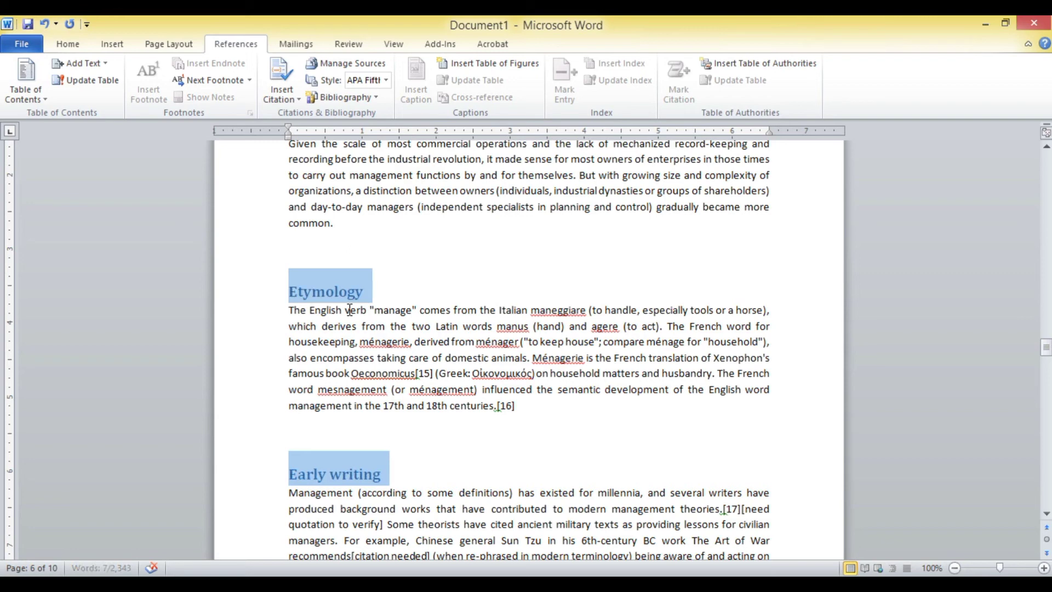
left_click(68, 44)
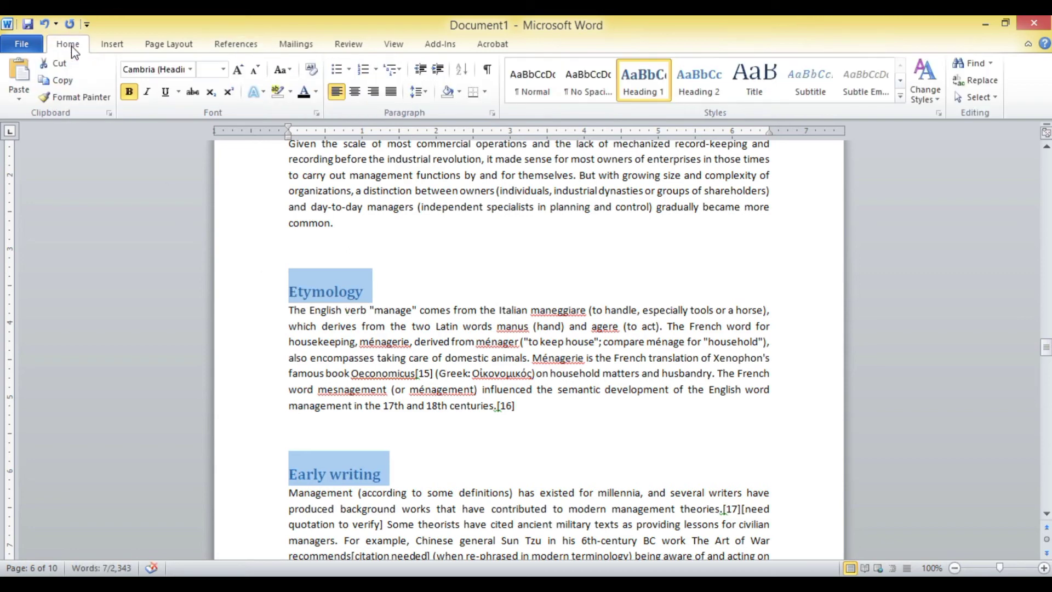
left_click(305, 94)
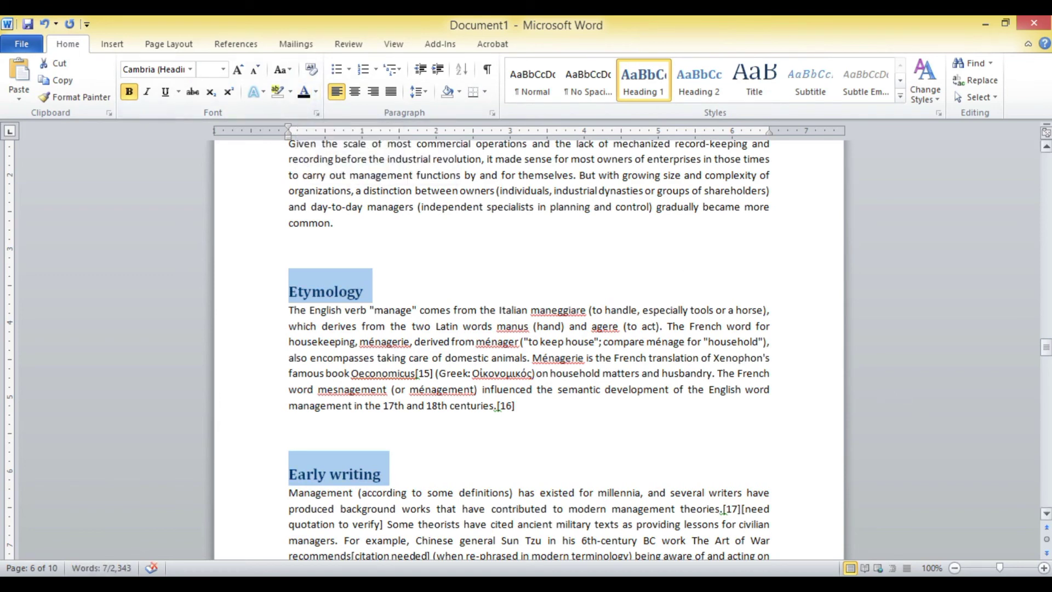
Insert a table of contents in the Automatic Table 2 format on the blank page after the title page
left_click_drag(1047, 351, 1047, 195)
left_click(453, 251)
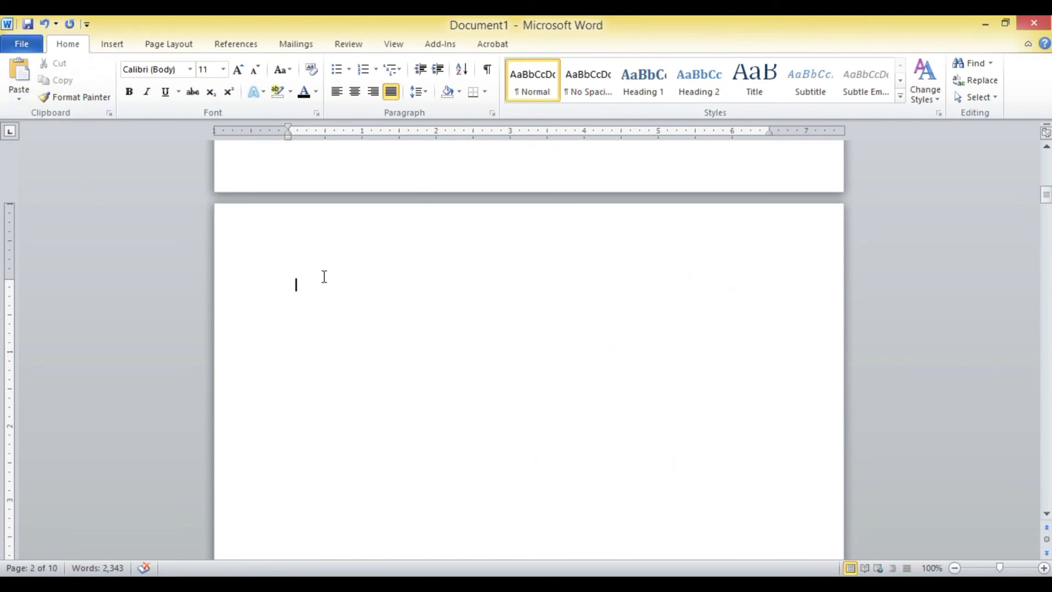
left_click(251, 48)
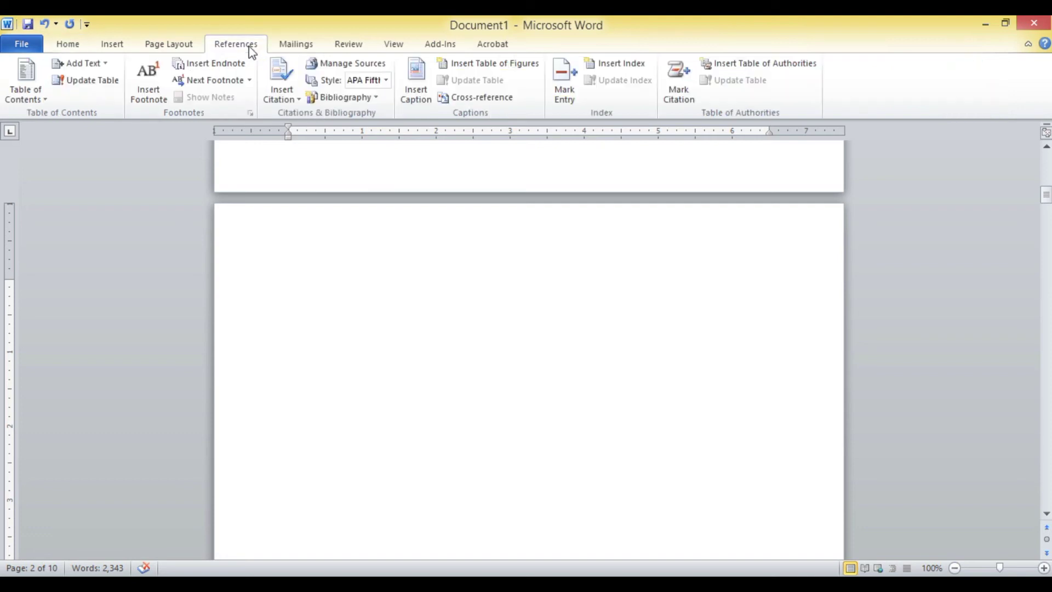
left_click(18, 98)
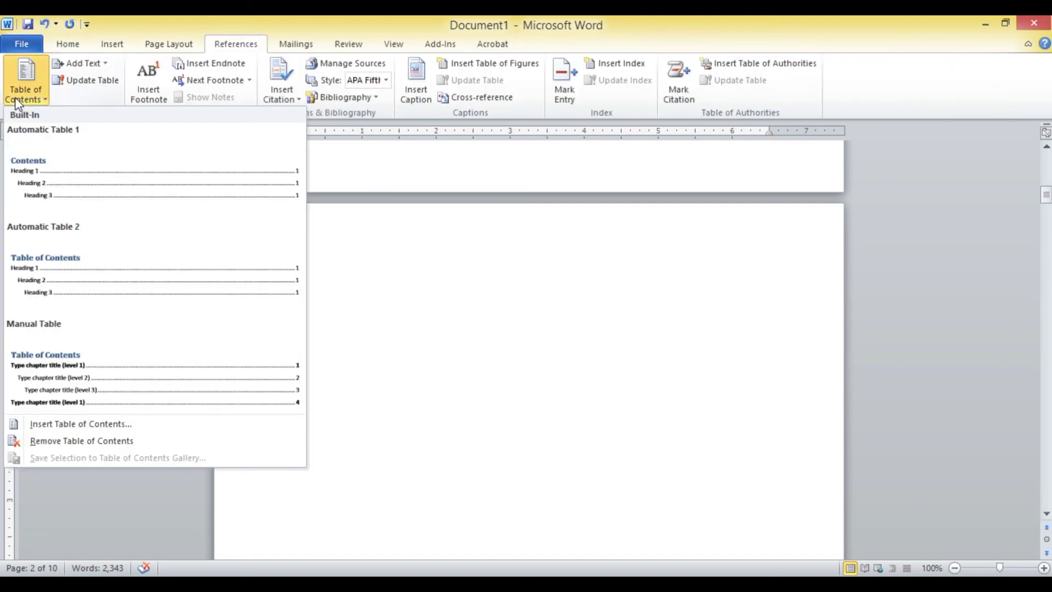
left_click(156, 297)
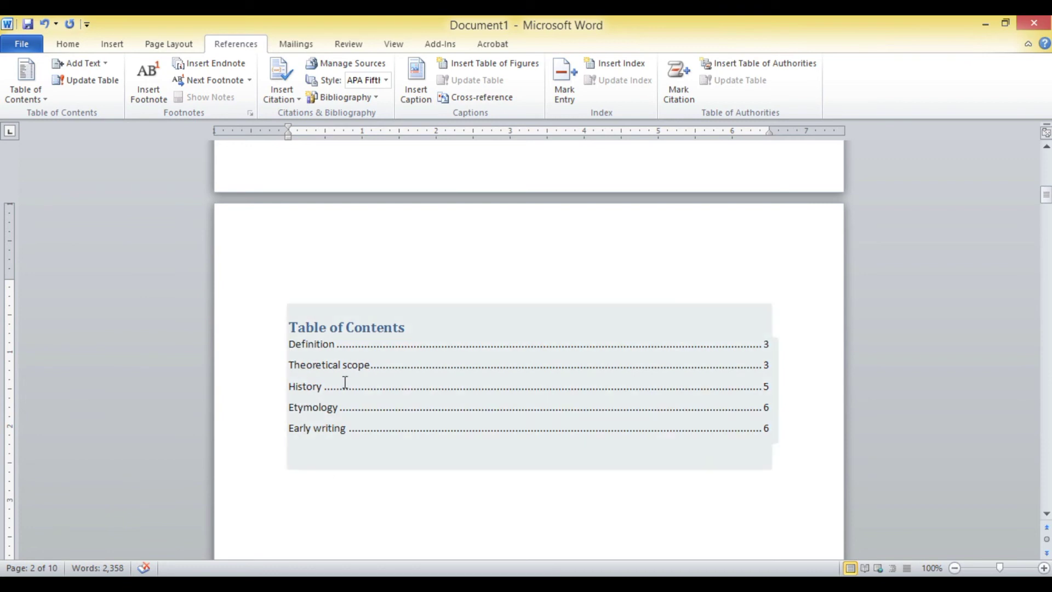
Check the Etymology and Early writing entries in the table of contents against their headings in the body, and review the History section
left_click(344, 368)
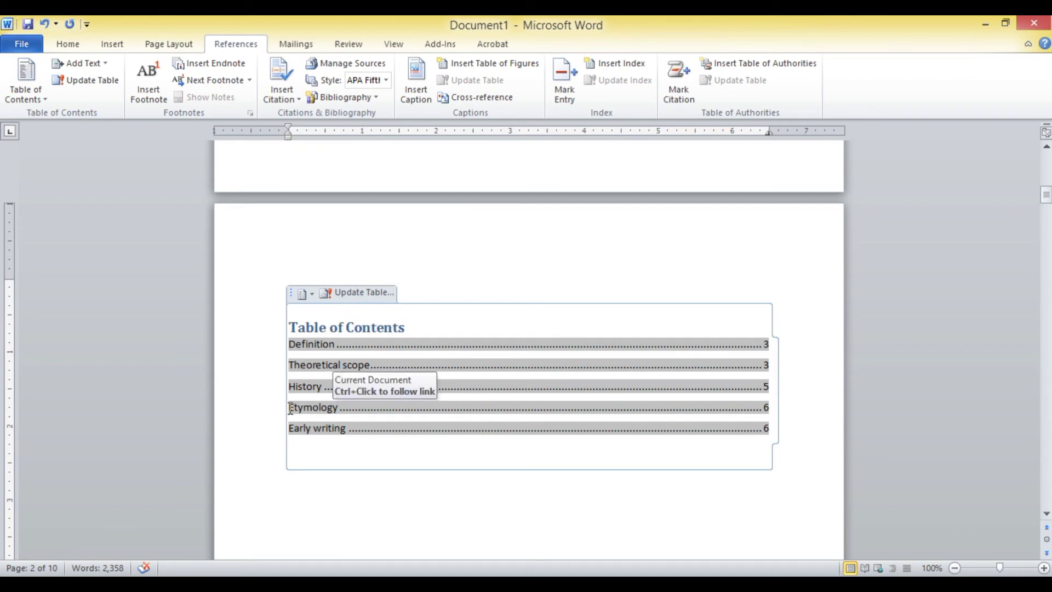
left_click_drag(289, 409, 341, 432)
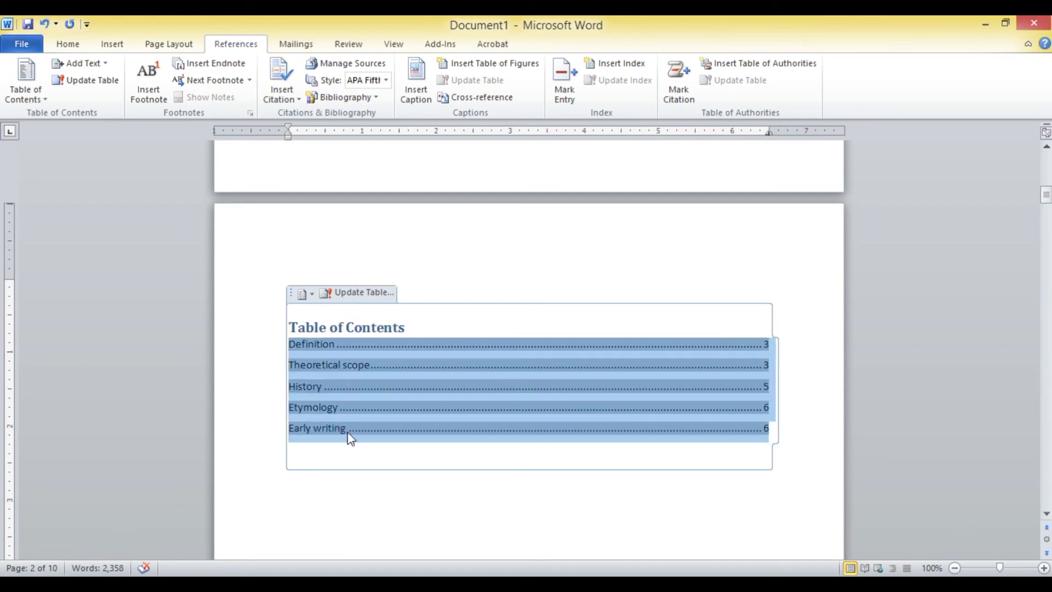
left_click(348, 433)
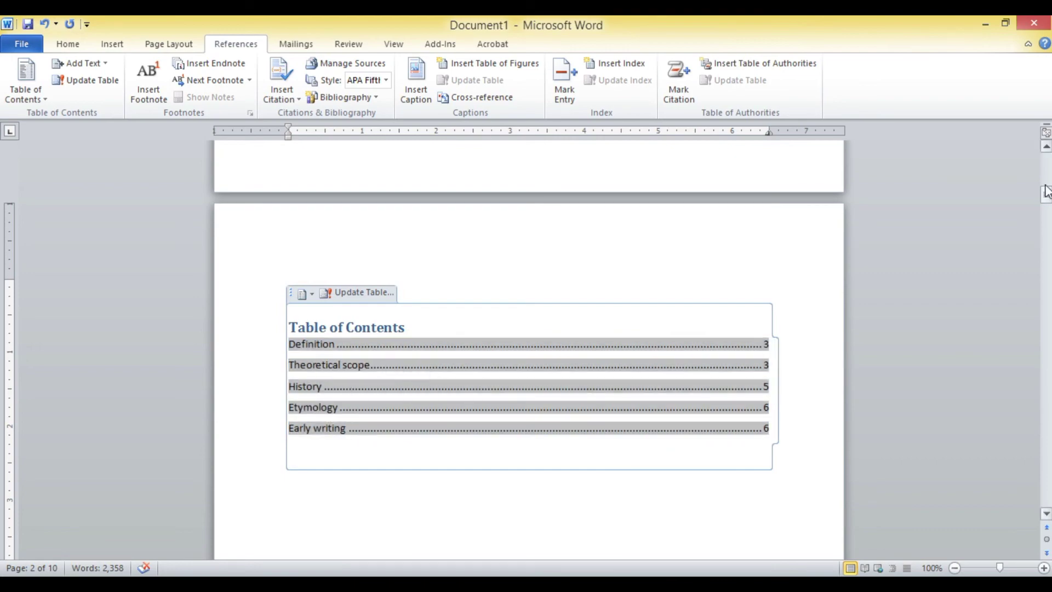
left_click_drag(1046, 192, 1046, 349)
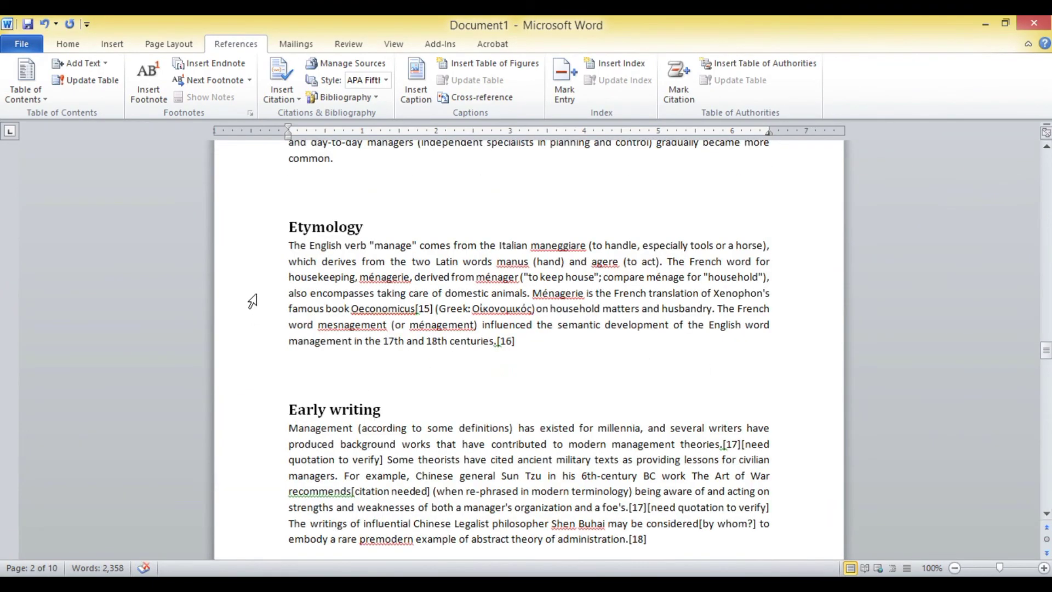
left_click(228, 232)
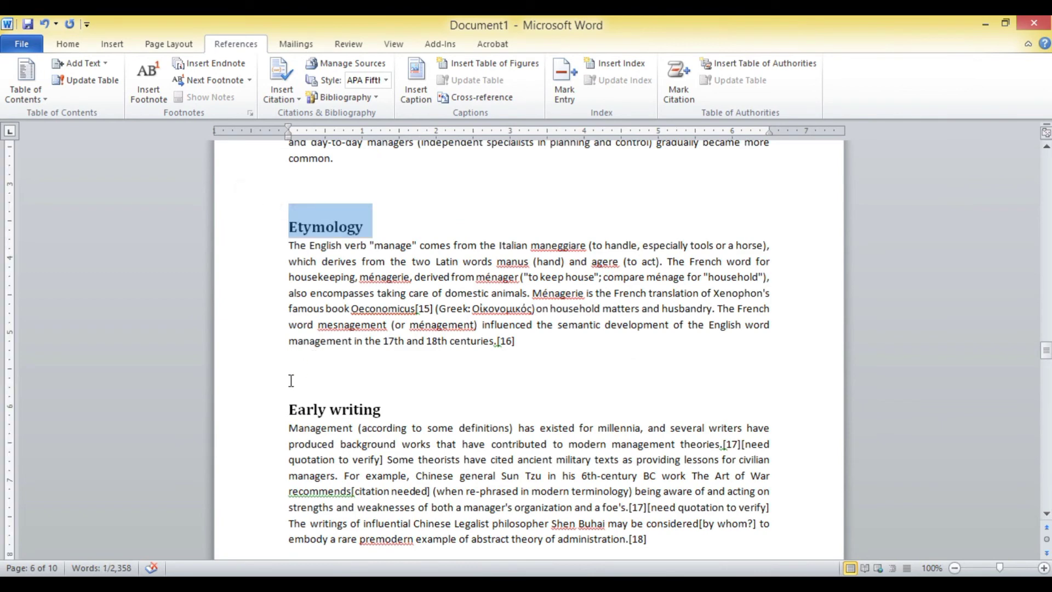
left_click(248, 417, "ctrl")
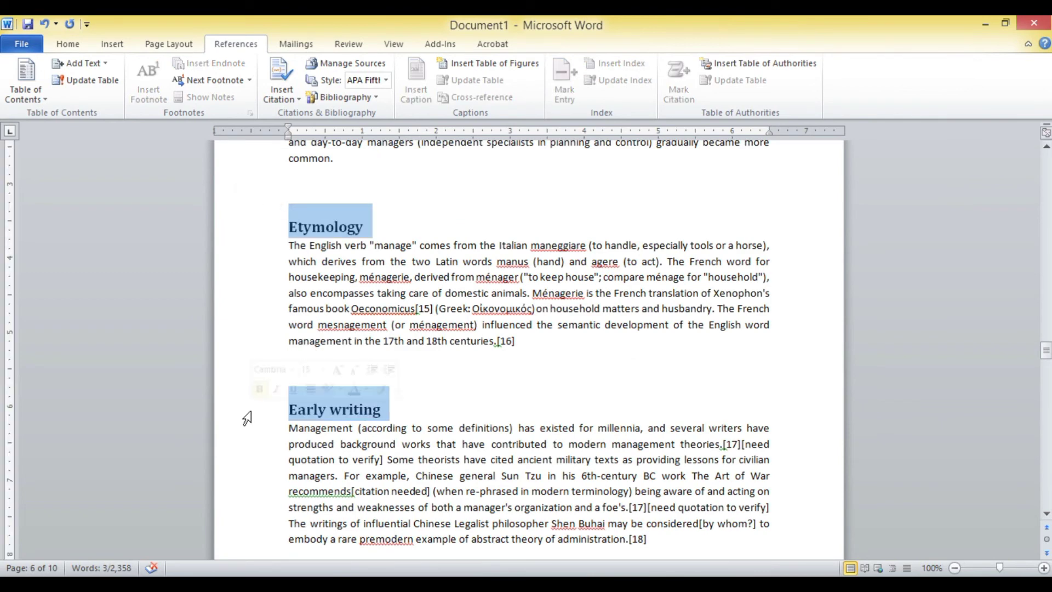
left_click_drag(157, 235, 459, 386)
left_click(458, 386)
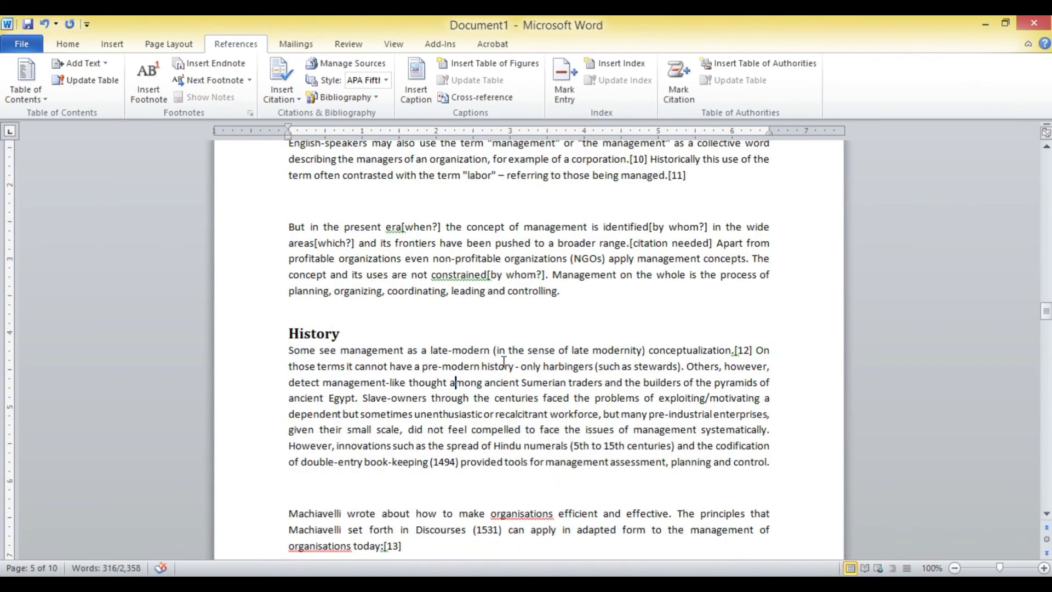
Change the Etymology and Early writing headings to Level 2 for the table of contents
left_click_drag(1047, 311, 1047, 348)
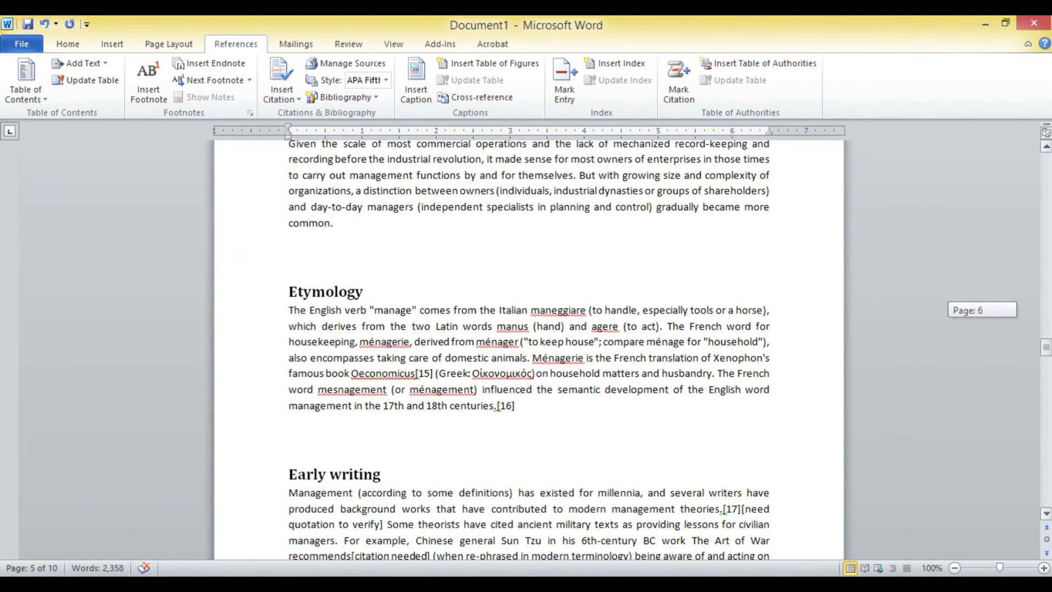
left_click(230, 293)
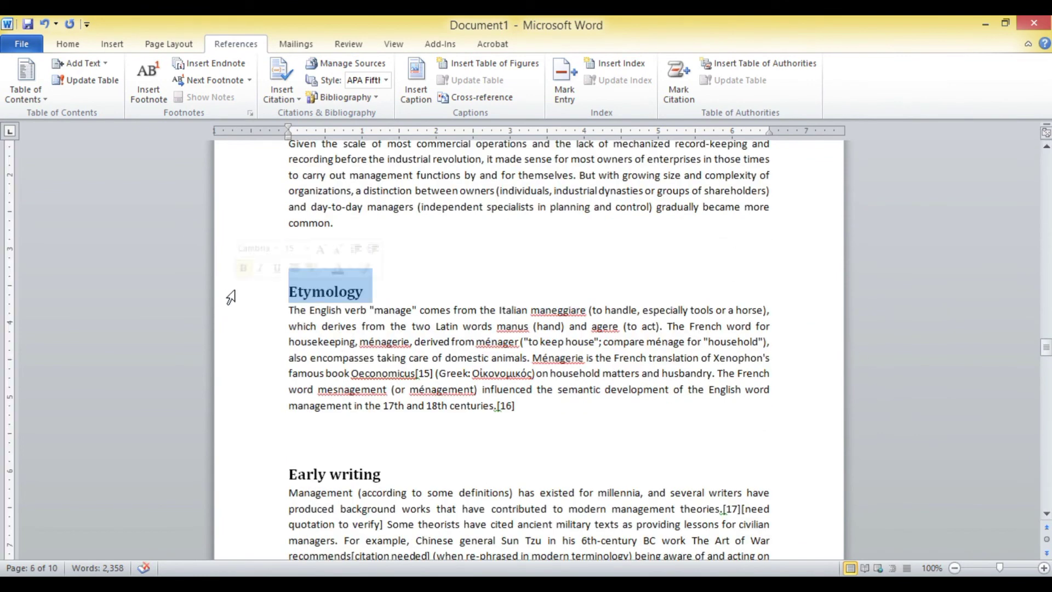
left_click(252, 474, "ctrl")
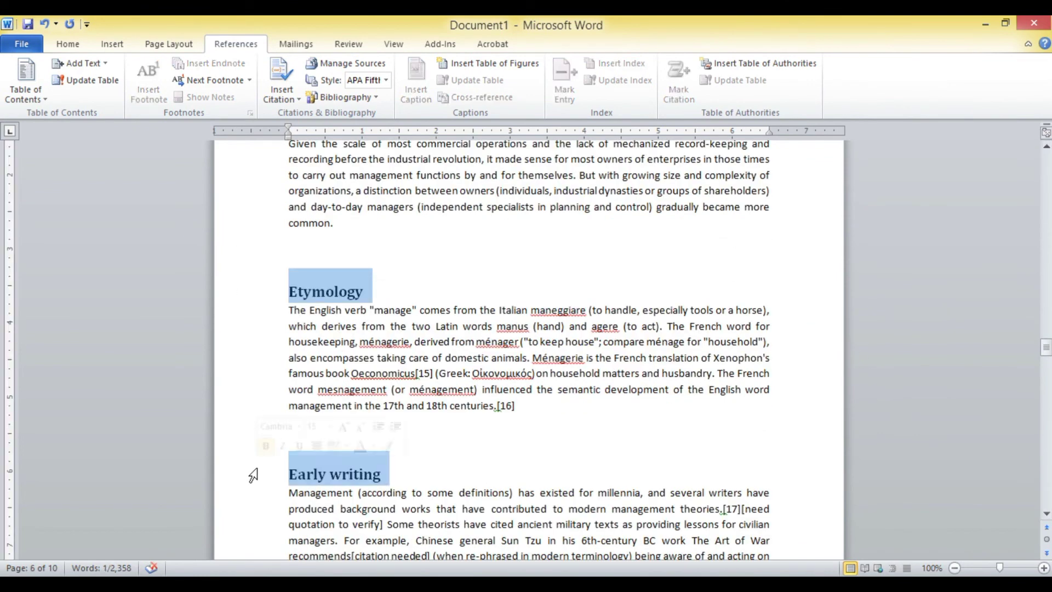
left_click(63, 65)
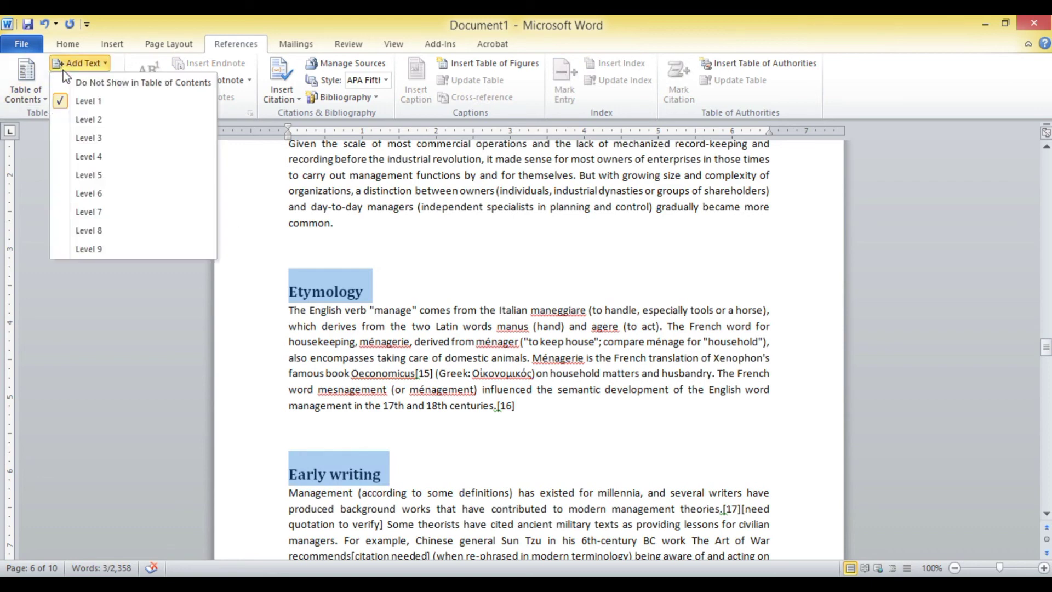
left_click(120, 118)
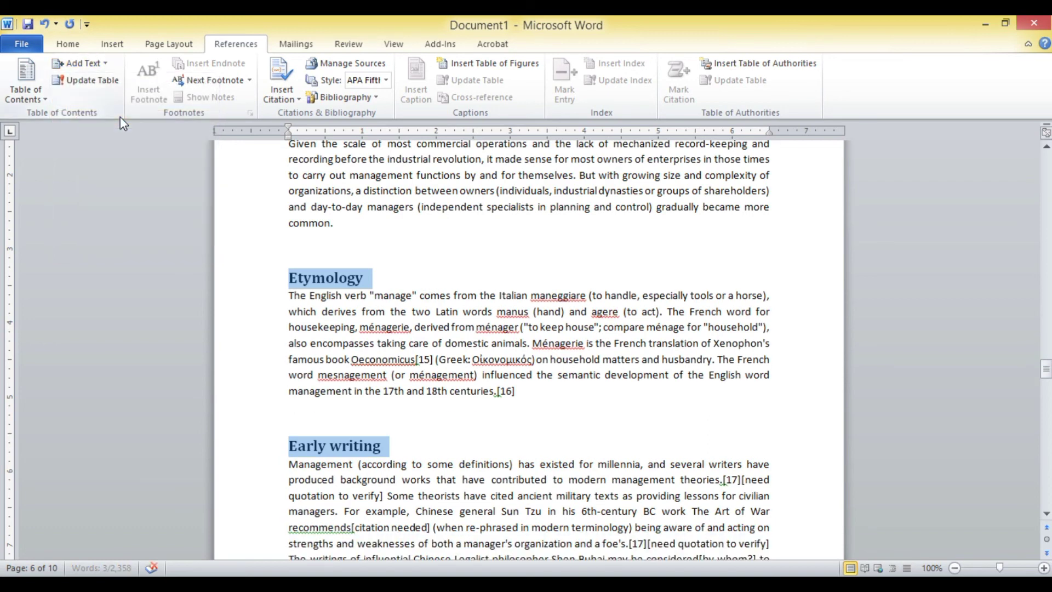
left_click(389, 293)
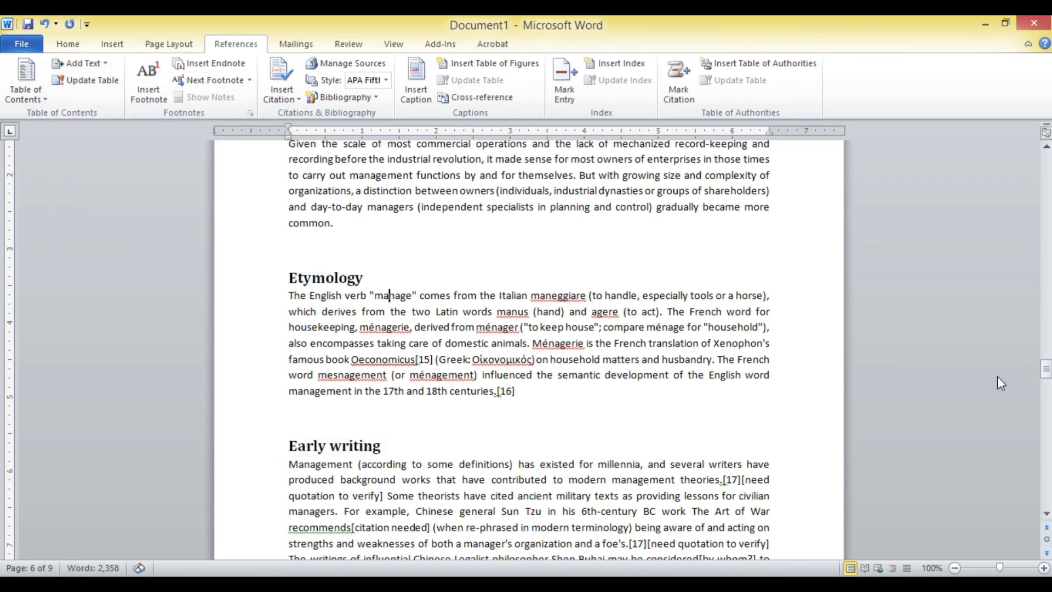
Update the entire table of contents, including its entries and page numbers
left_click_drag(1046, 373, 1045, 199)
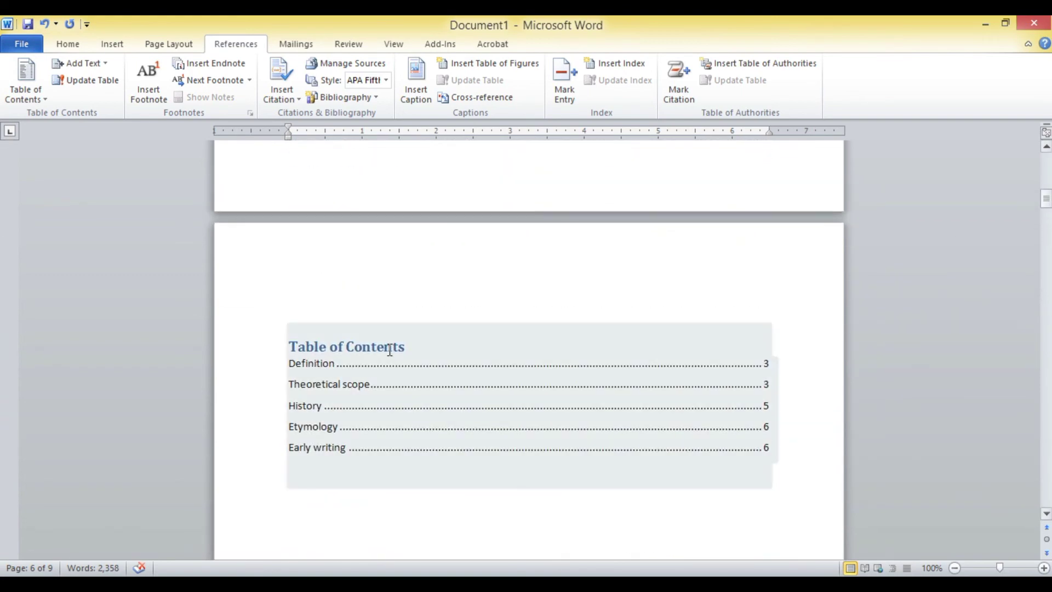
left_click(324, 386)
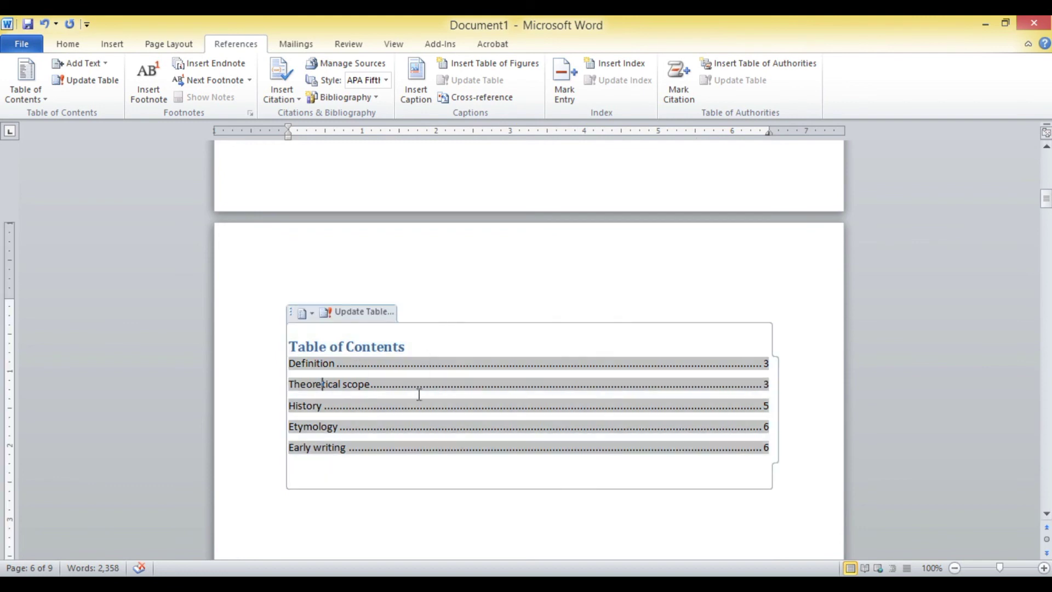
left_click(368, 316)
left_click_drag(548, 242, 742, 238)
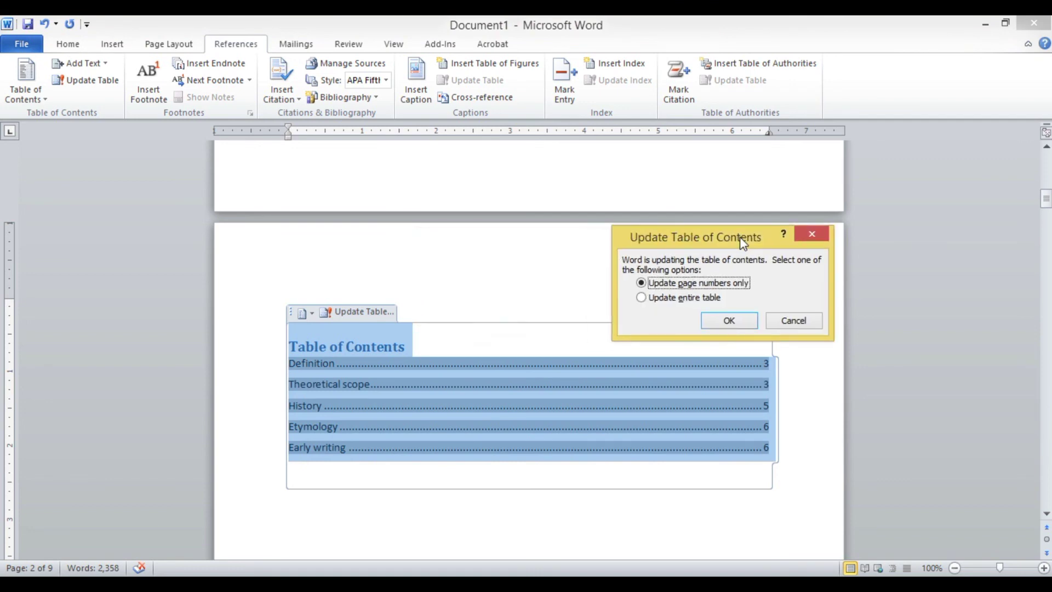
left_click(691, 299)
left_click(730, 323)
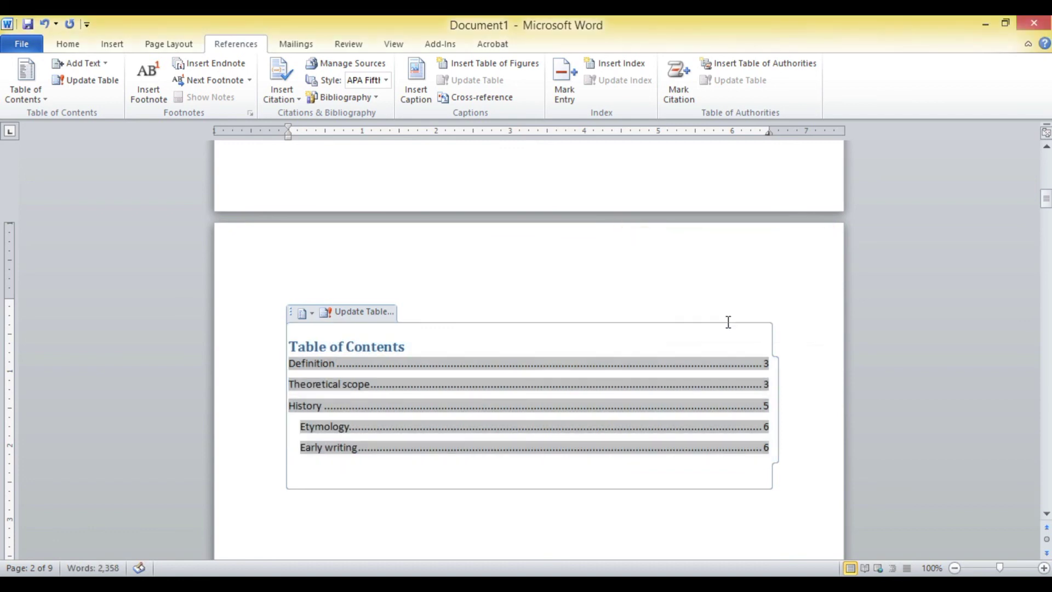
left_click(339, 430)
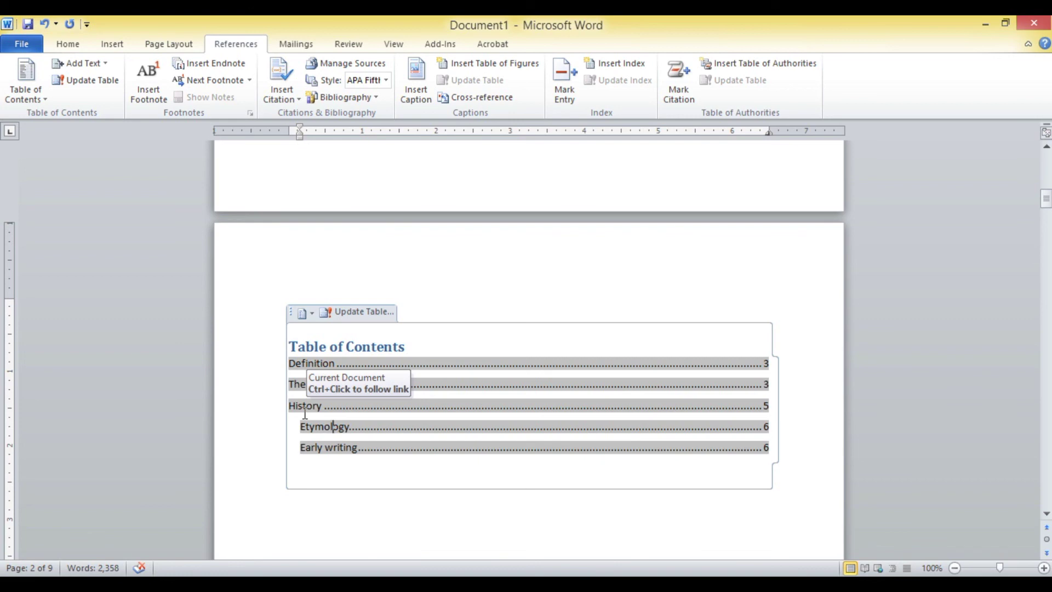
left_click(25, 87)
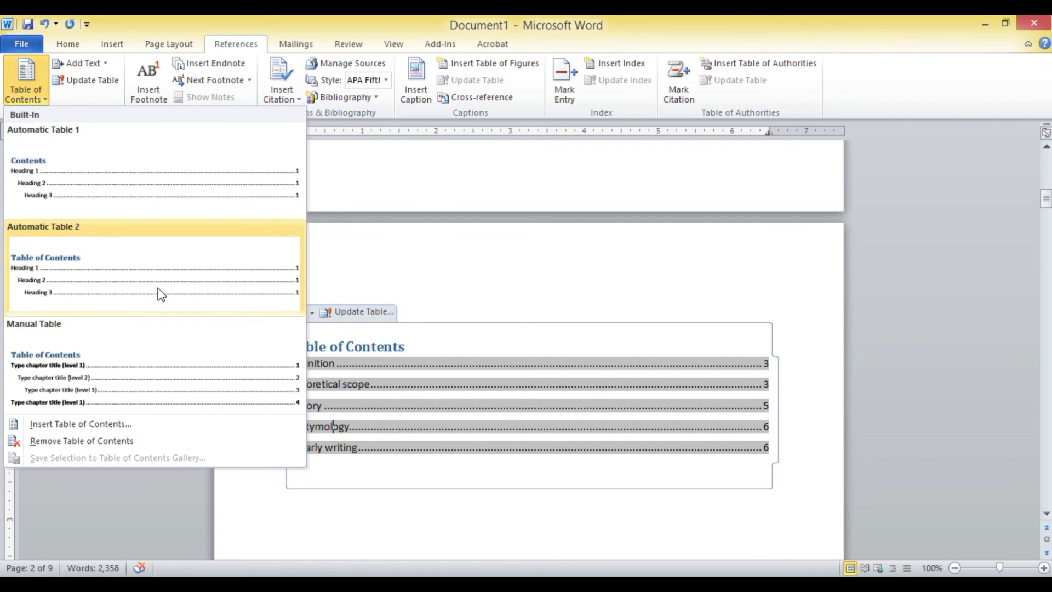
left_click(390, 354)
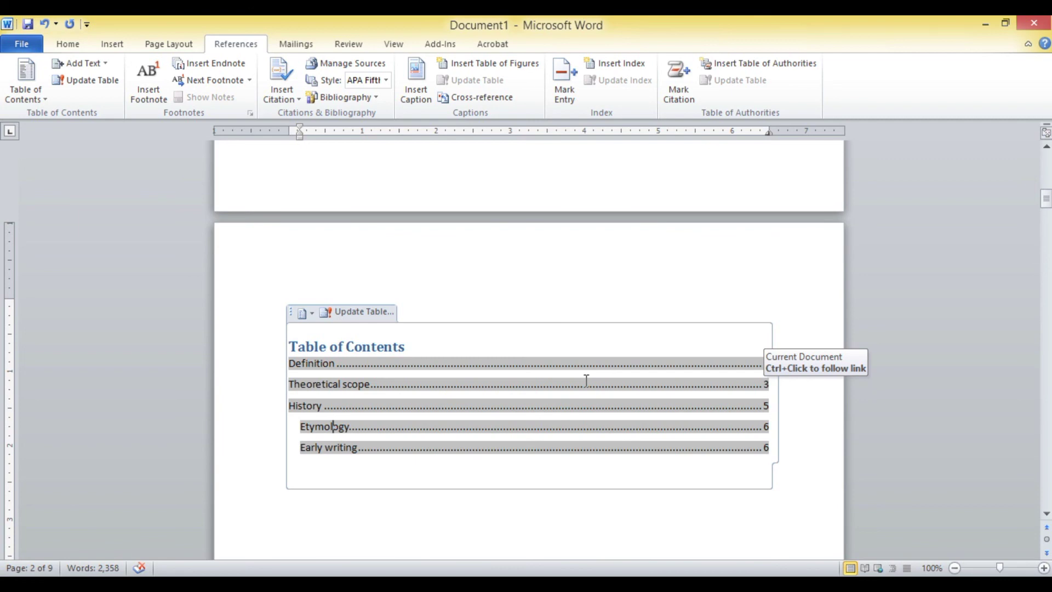
left_click(77, 63)
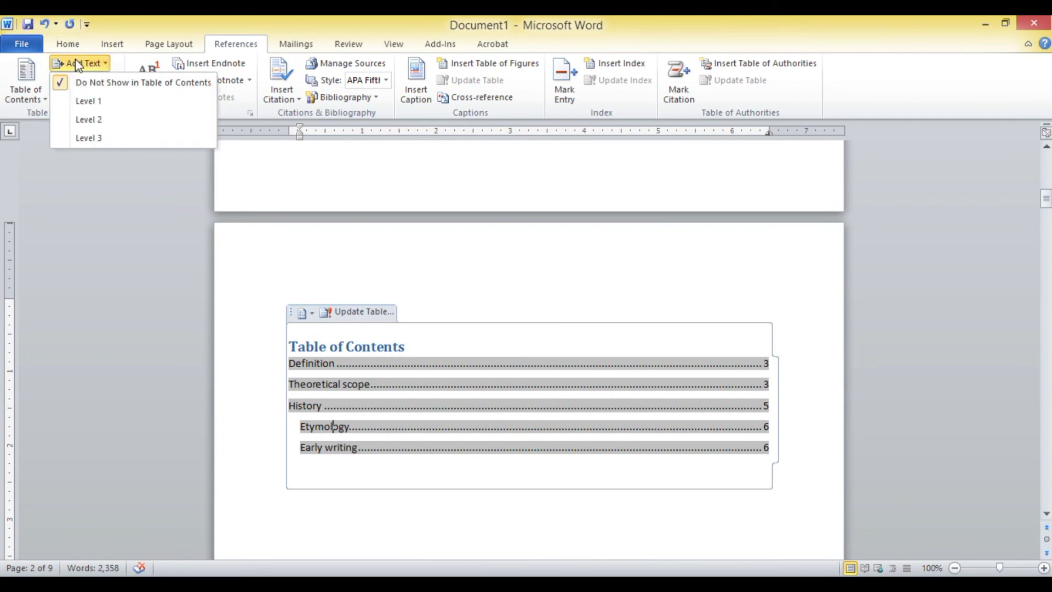
left_click(74, 58)
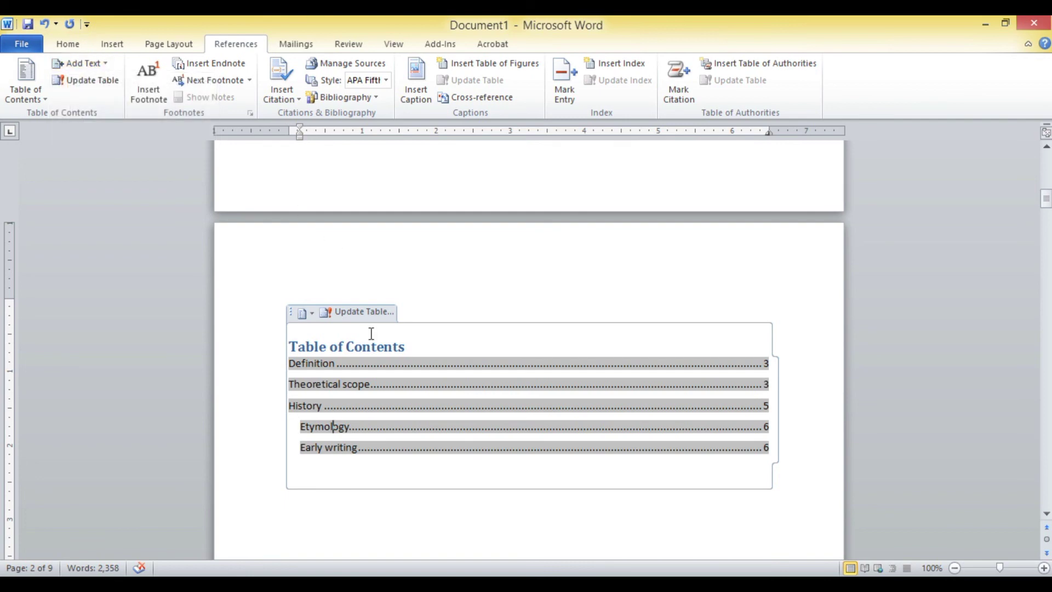
Follow the Definition entry's link in the table of contents to its section and place the cursor in the first paragraph
left_click(706, 368, "ctrl")
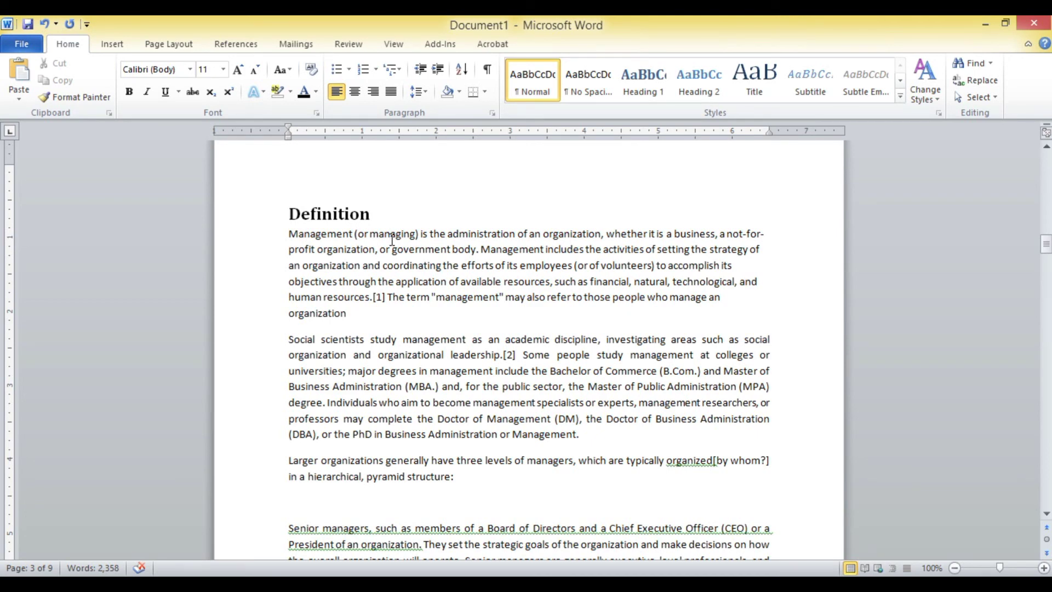
left_click(392, 235)
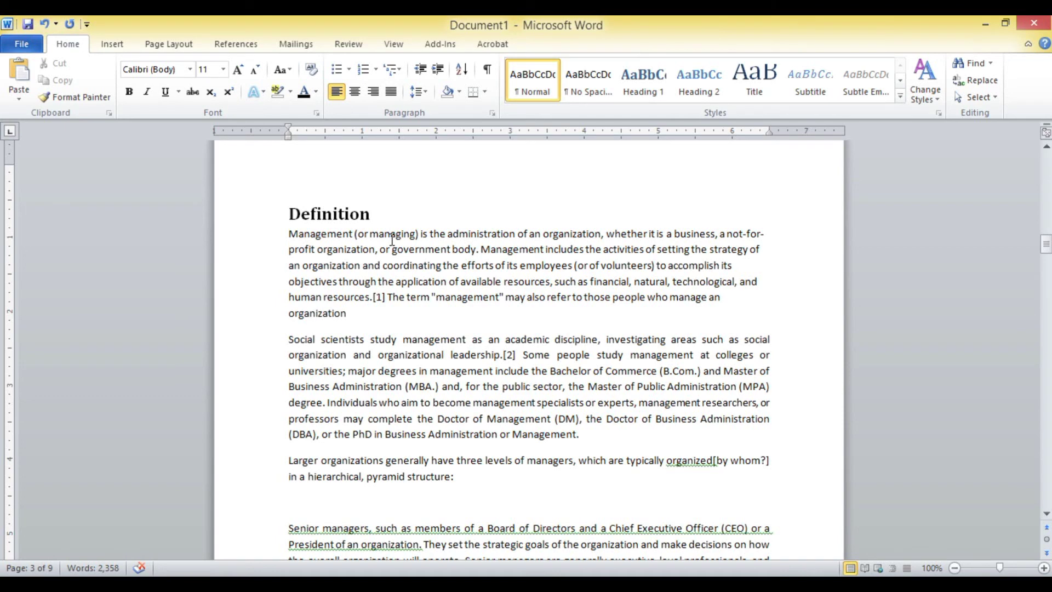